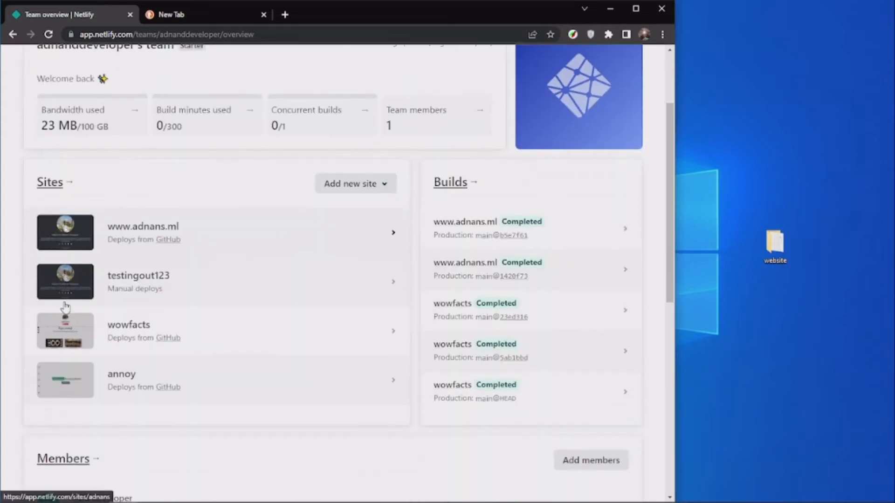
pyautogui.scroll(5, 172, 190)
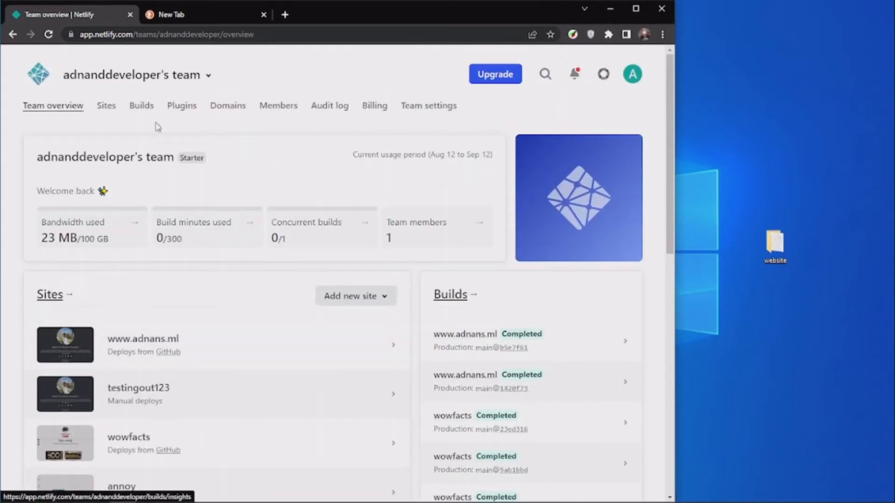
pyautogui.click(192, 15)
pyautogui.click(87, 17)
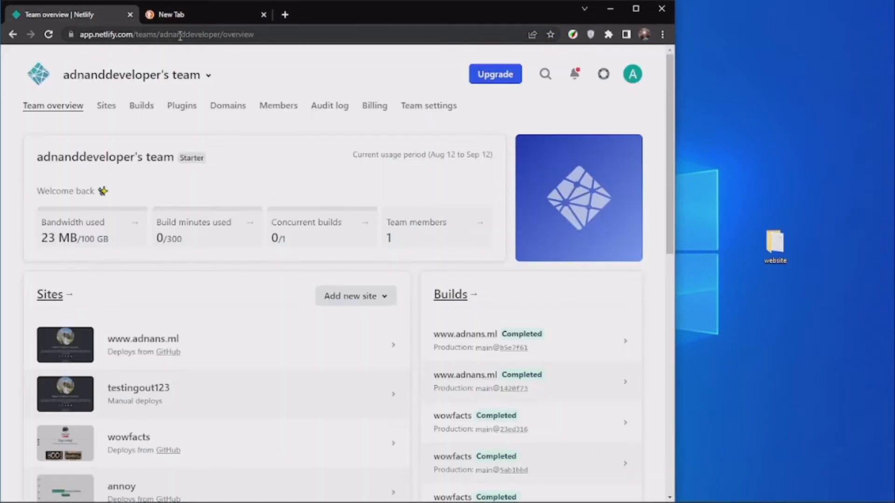
# Open netlify.app in an incognito window, view the email sign-up form's fields, and close that window without signing up.
pyautogui.hotkey('ctrl', 'shift', 'n')
pyautogui.write('netlify.app')
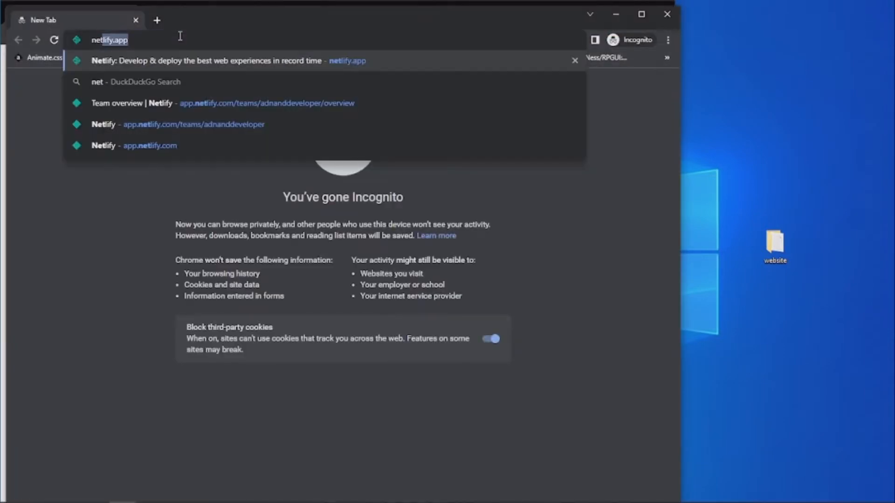
pyautogui.press('Return')
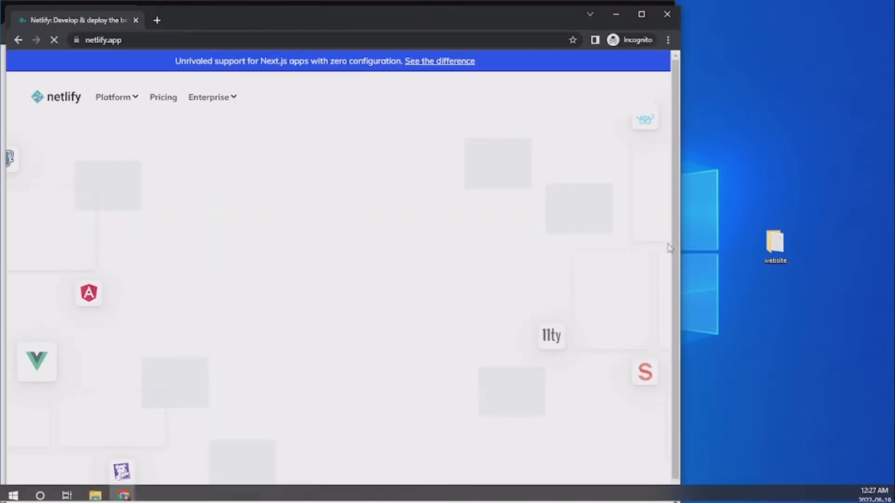
pyautogui.click(602, 102)
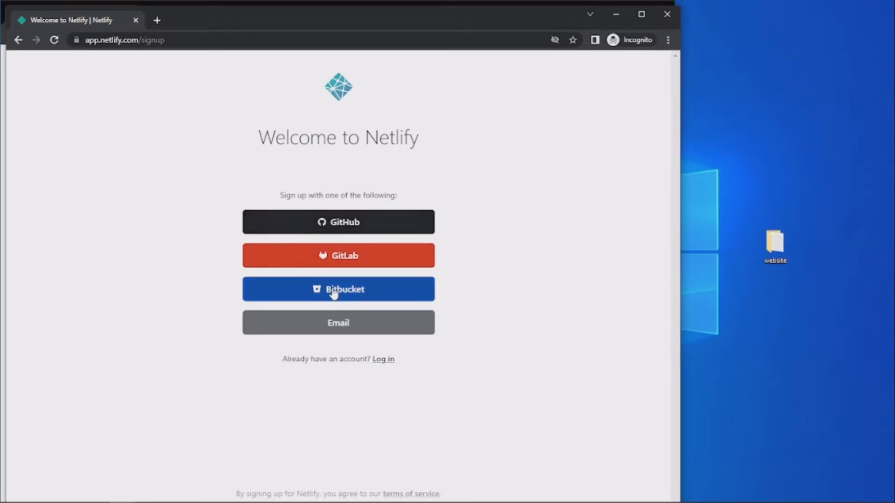
pyautogui.click(334, 328)
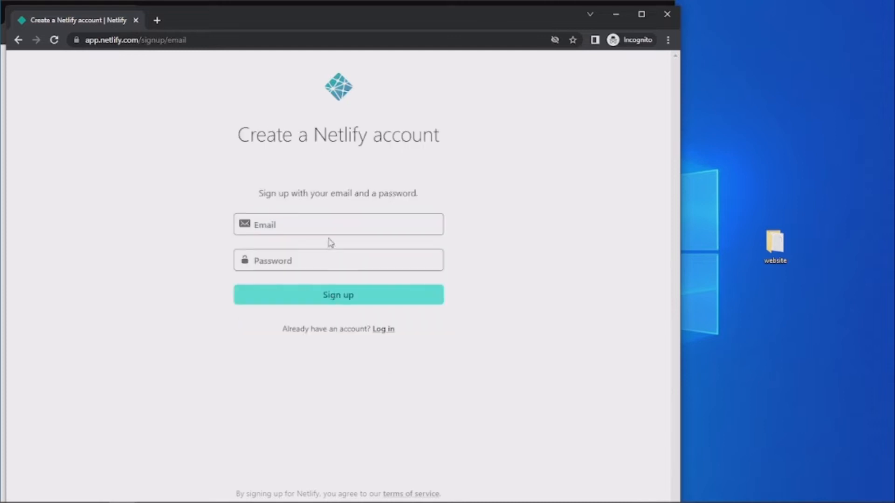
pyautogui.click(275, 228)
pyautogui.click(247, 260)
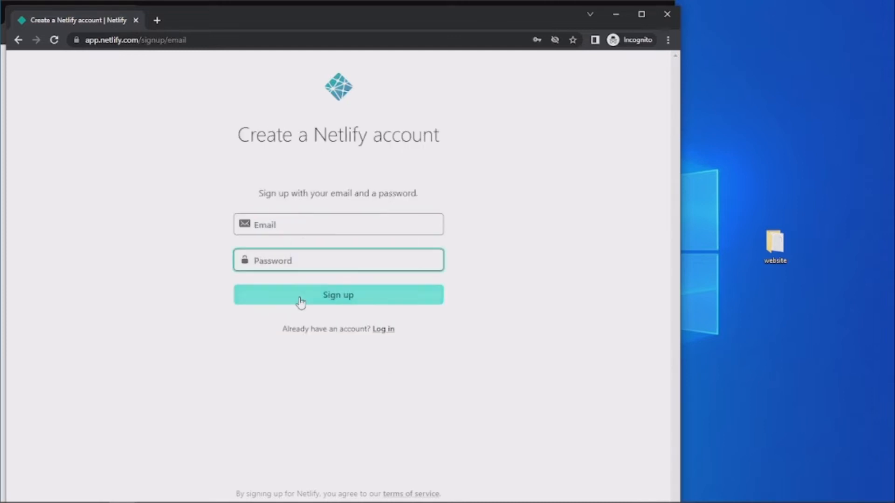
pyautogui.click(666, 15)
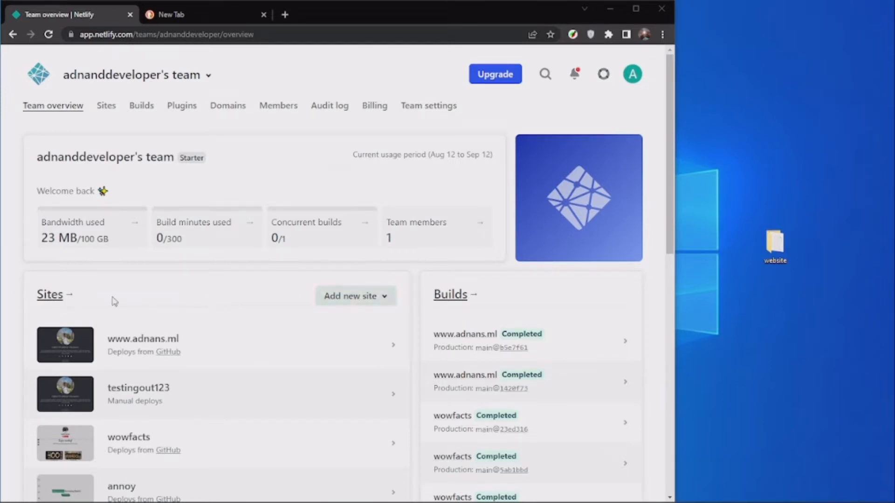
# Look over the team's site list and the available options for adding a new site.
pyautogui.scroll(-2, 194, 310)
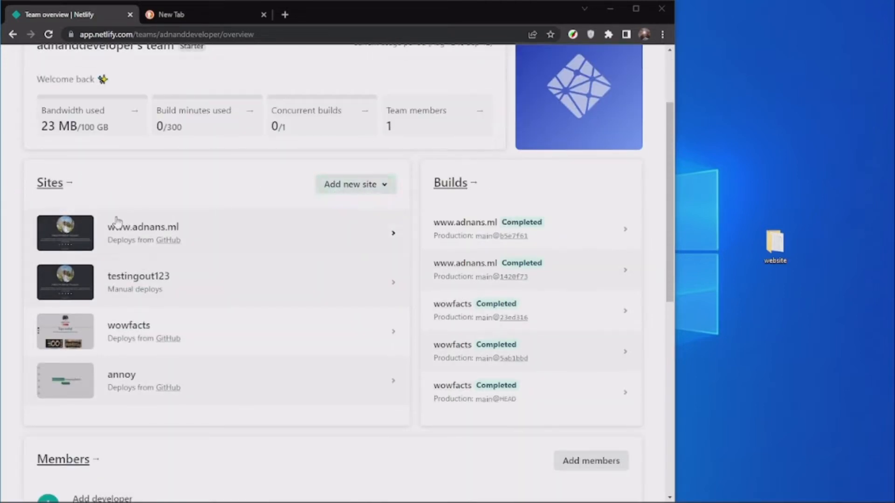
pyautogui.click(350, 190)
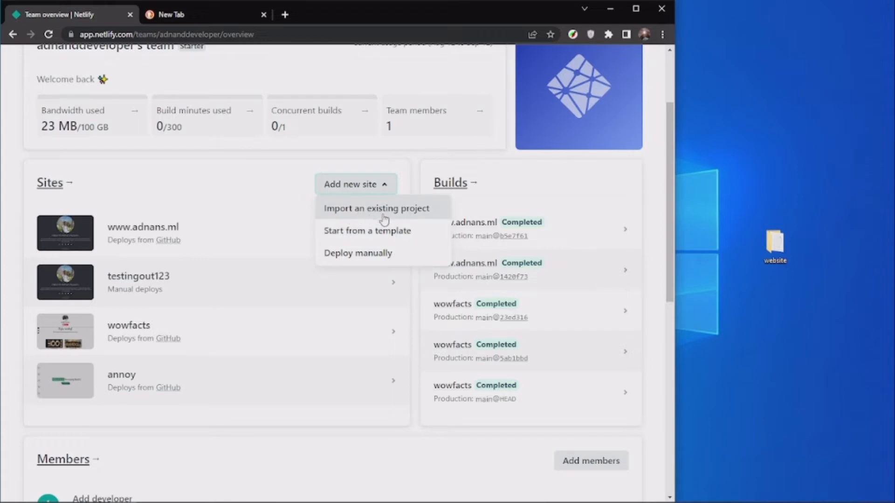
pyautogui.scroll(3, 434, 233)
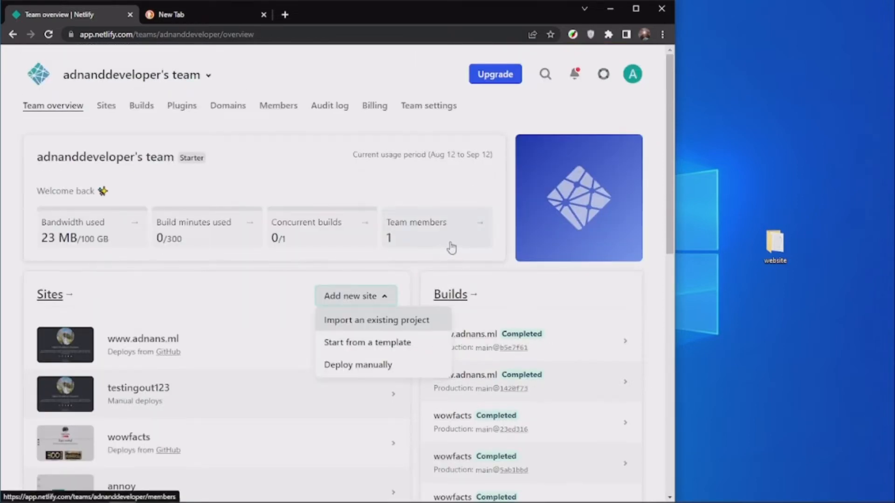
# Open the Netlify sign-up page in a new incognito window and place it beside the team overview window.
pyautogui.hotkey('ctrl', 'shift', 'n')
pyautogui.write('net')
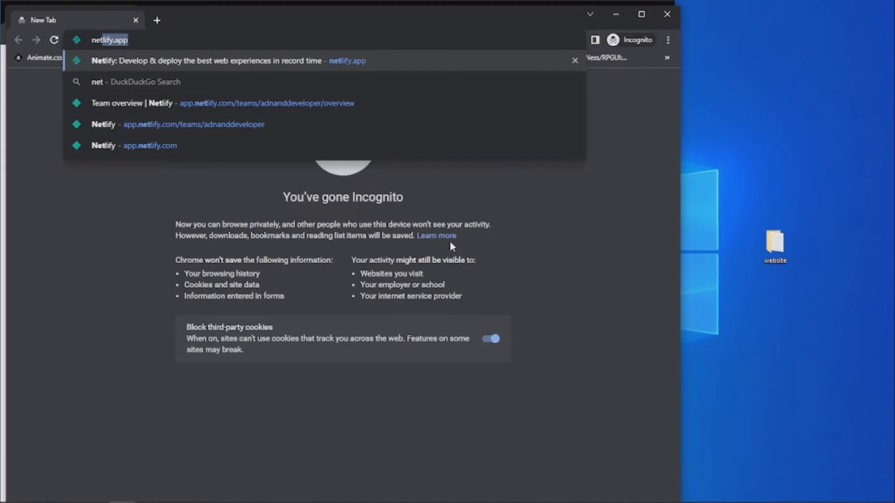
pyautogui.press('Return')
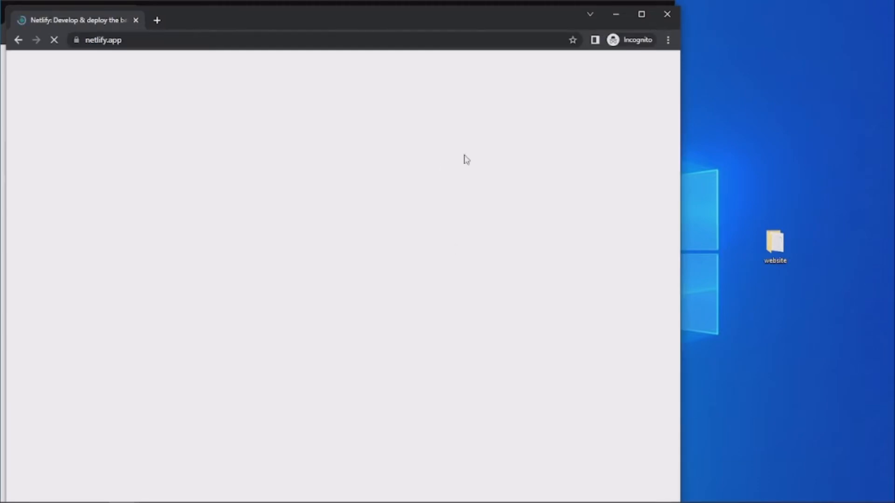
pyautogui.click(605, 98)
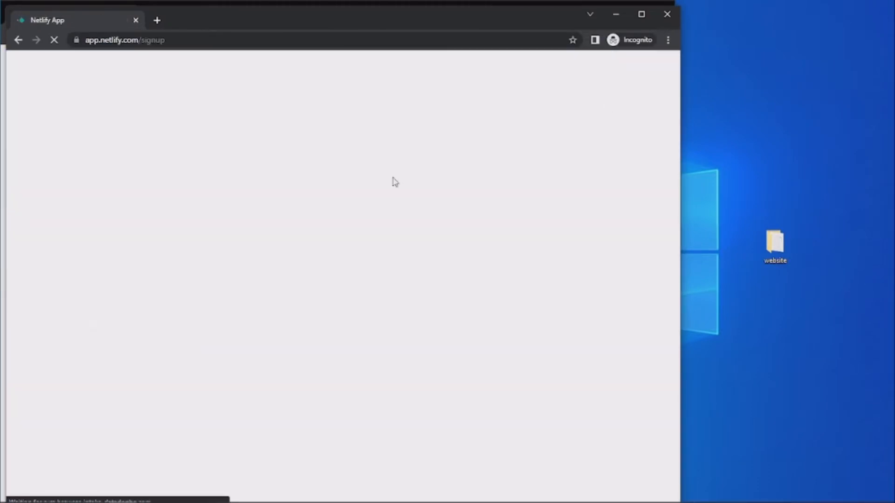
pyautogui.moveTo(237, 24); pyautogui.dragTo(500, 22)
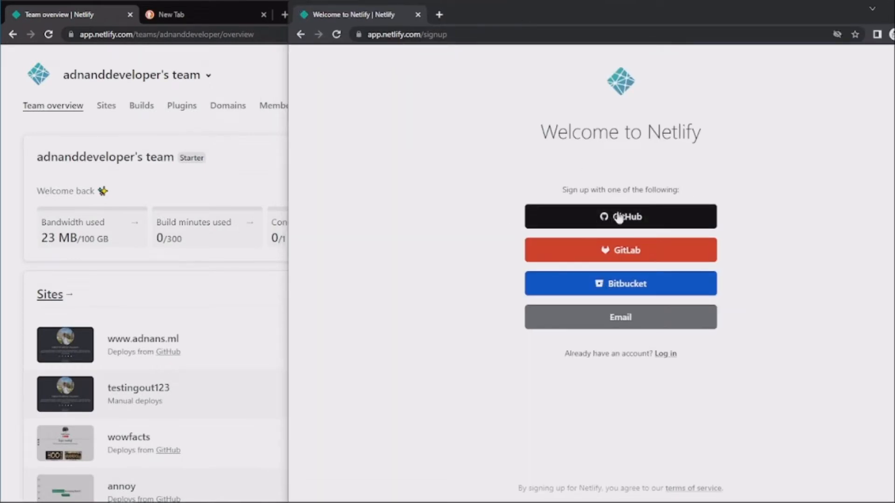
# Compare the sign-up providers in the incognito window with the team overview's options for adding a new site.
pyautogui.click(251, 170)
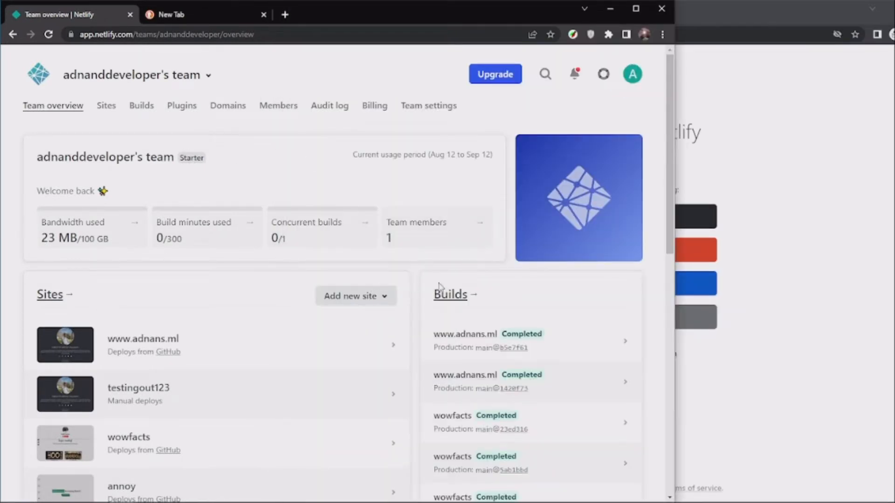
pyautogui.click(760, 236)
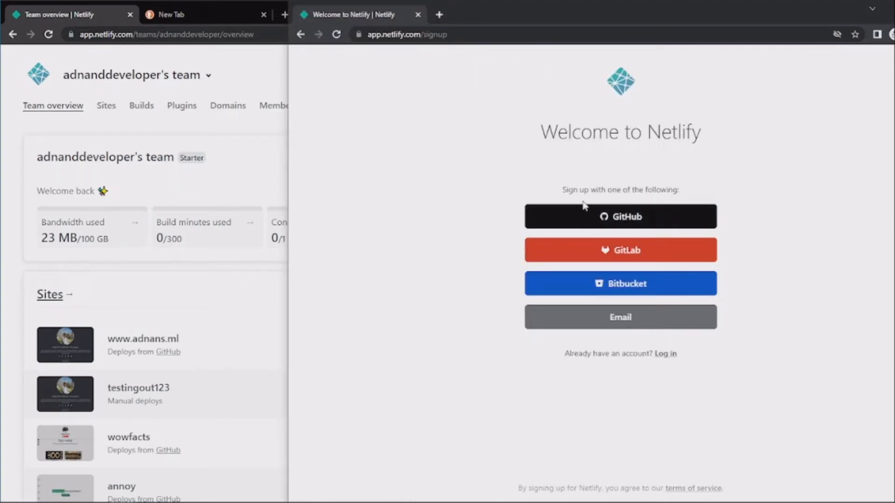
pyautogui.click(177, 279)
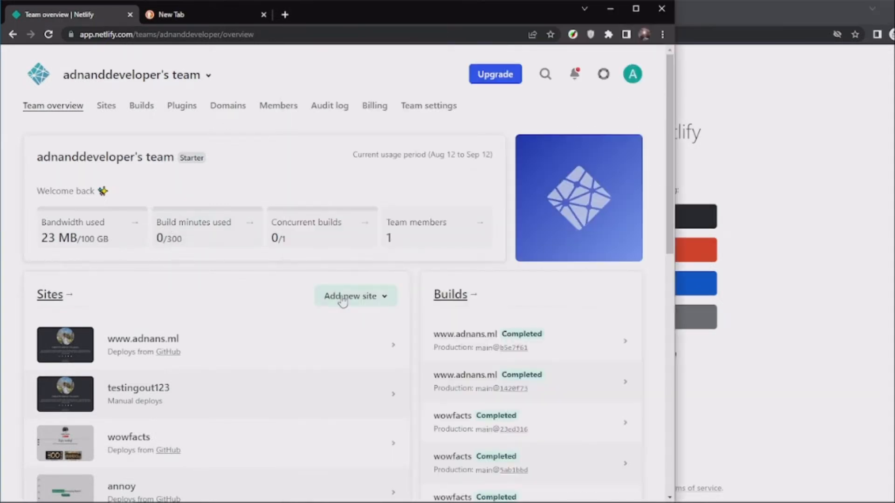
pyautogui.click(370, 297)
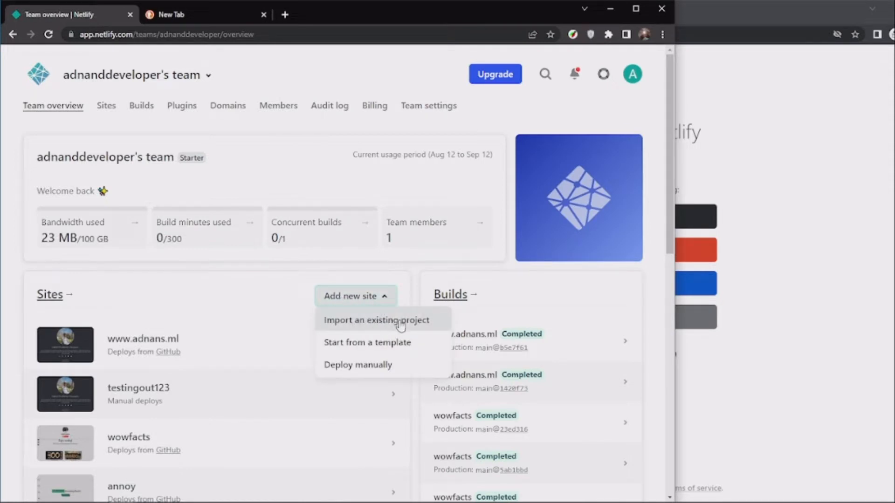
pyautogui.click(799, 303)
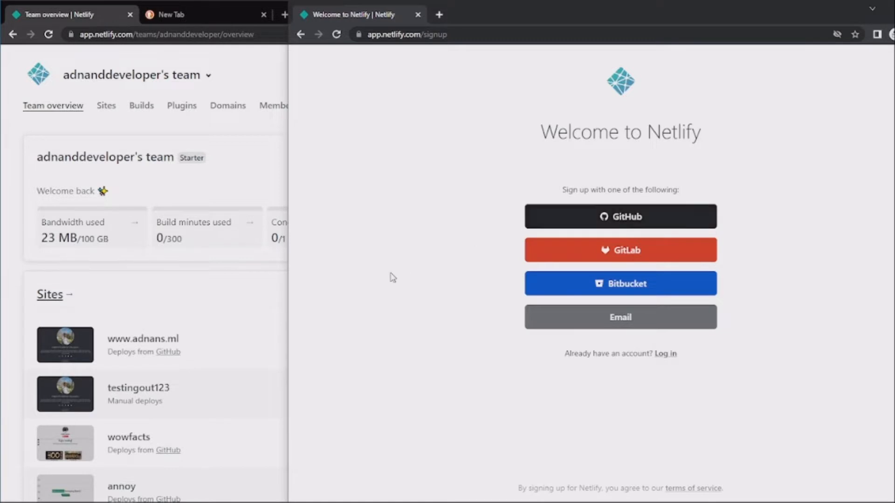
# Examine the stages and Git providers for importing an existing project as a new site, and return to the team overview.
pyautogui.click(256, 282)
pyautogui.click(378, 299)
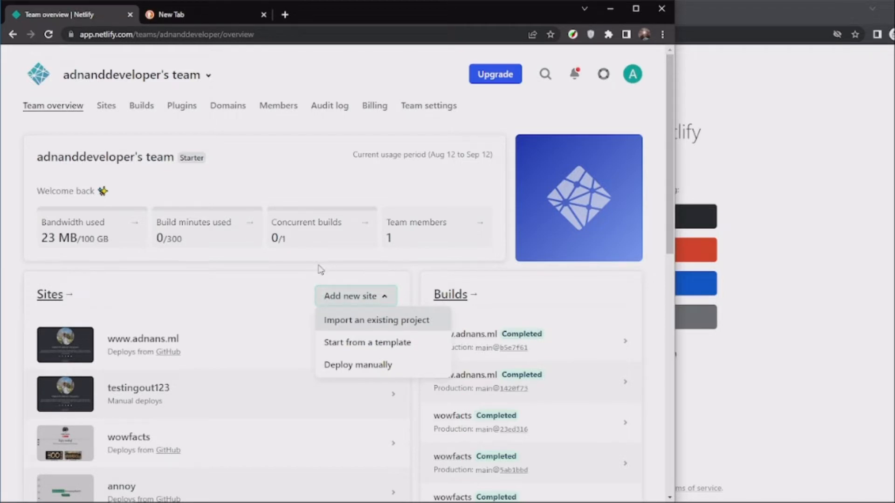
pyautogui.click(329, 322)
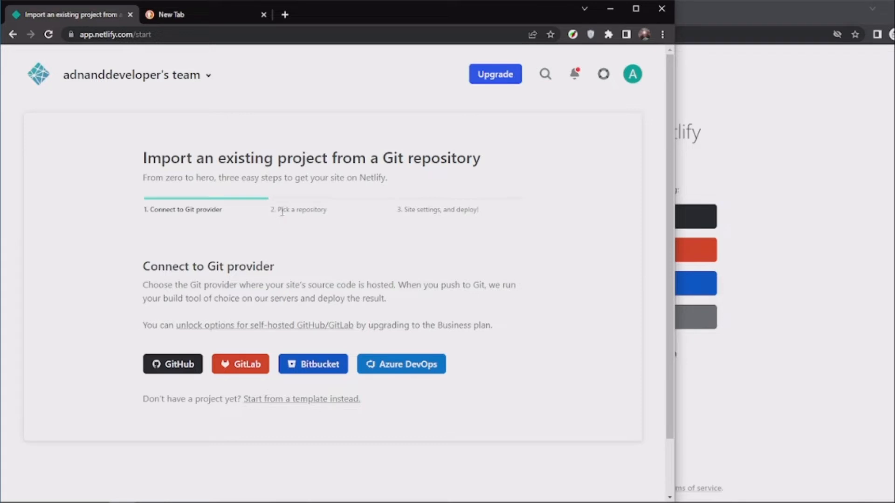
pyautogui.moveTo(279, 213); pyautogui.dragTo(315, 213)
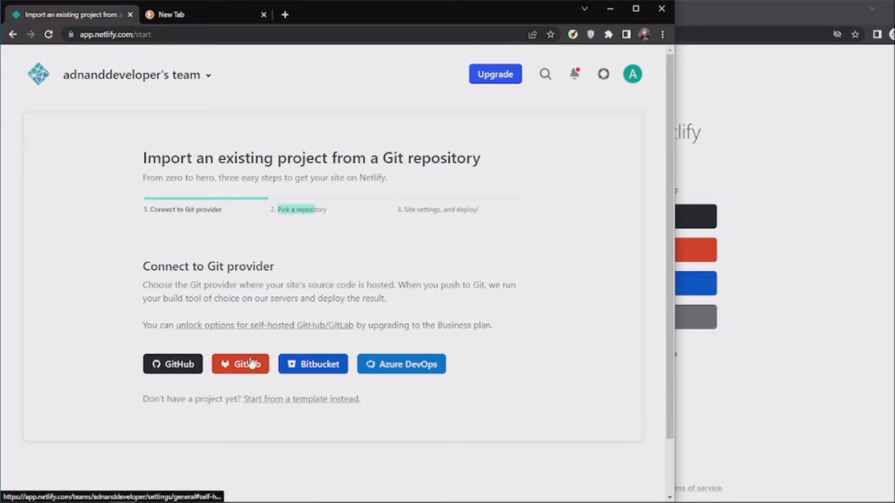
pyautogui.click(264, 240)
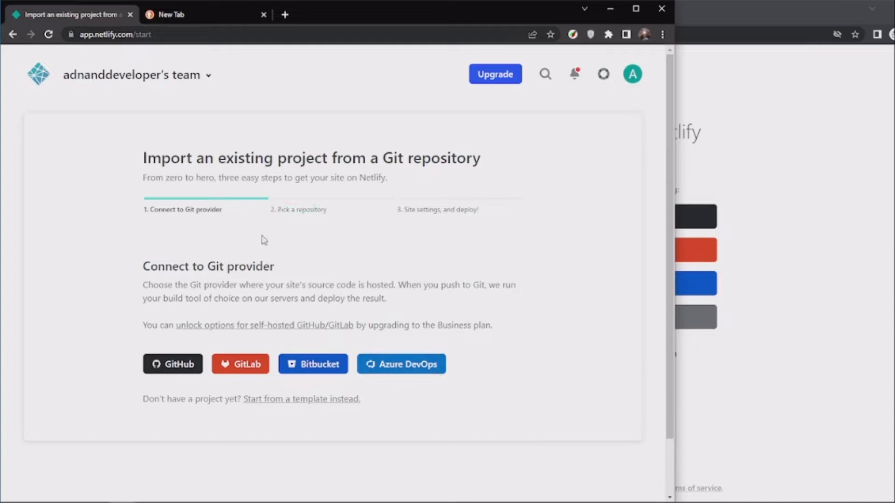
pyautogui.moveTo(278, 210); pyautogui.dragTo(332, 214)
pyautogui.click(347, 247)
pyautogui.moveTo(399, 214); pyautogui.dragTo(509, 208)
pyautogui.click(432, 209)
pyautogui.hotkey('alt', 'Left')
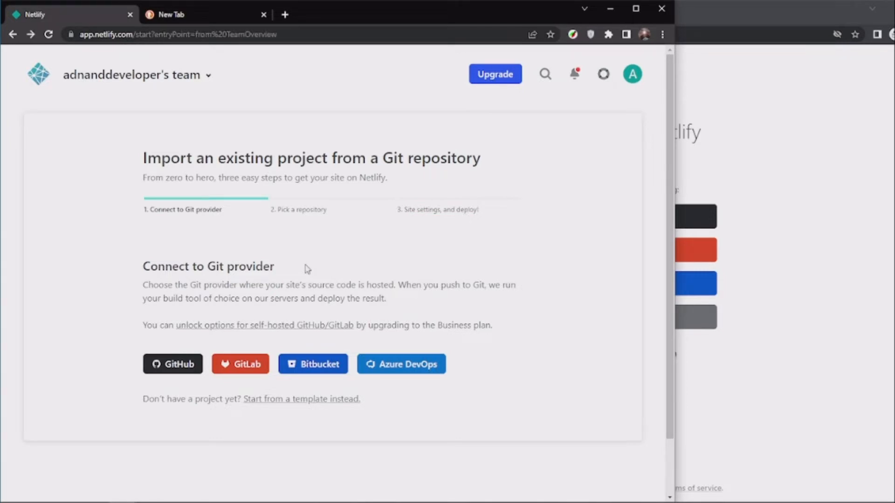
pyautogui.click(12, 34)
# Bring the incognito sign-up window forward, move it fully into view and close it.
pyautogui.click(824, 97)
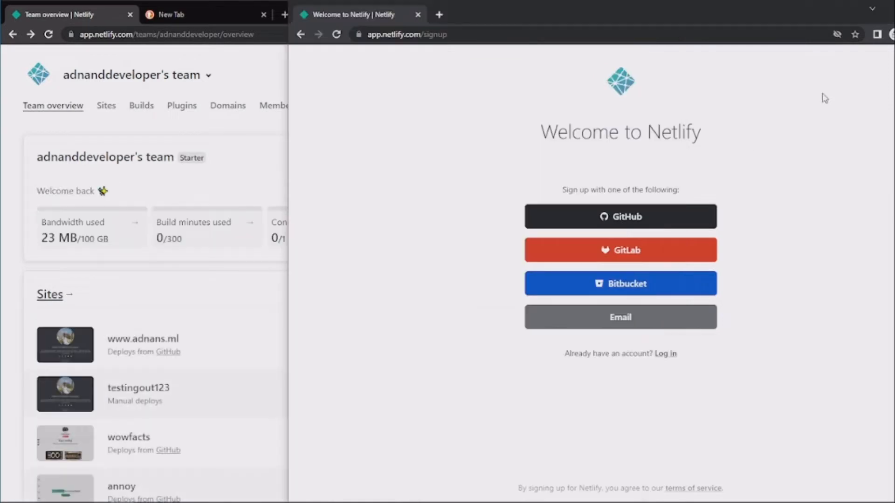
pyautogui.moveTo(774, 27); pyautogui.dragTo(522, 31)
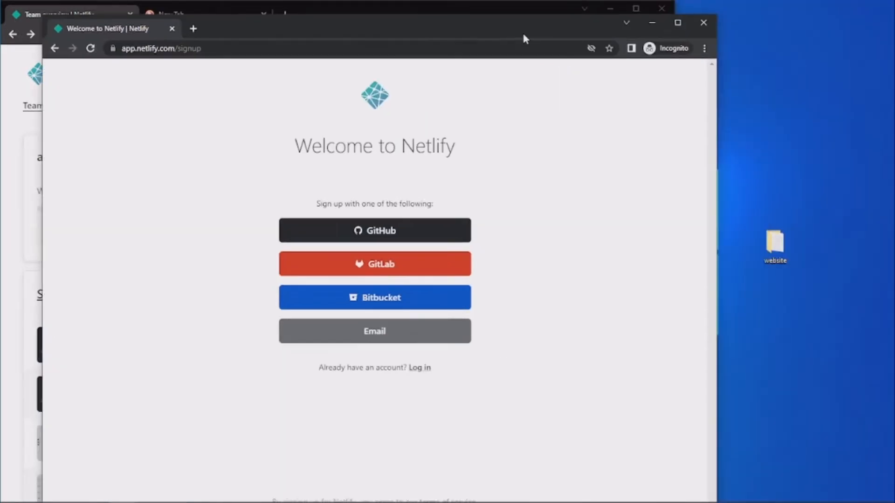
pyautogui.click(703, 22)
# Start adding a new site to the team by manual deploy.
pyautogui.click(351, 300)
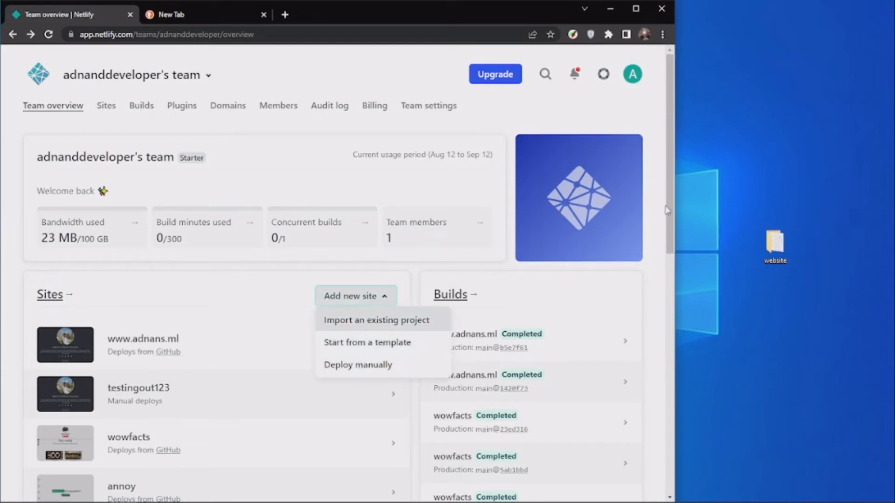
pyautogui.click(356, 301)
pyautogui.click(354, 307)
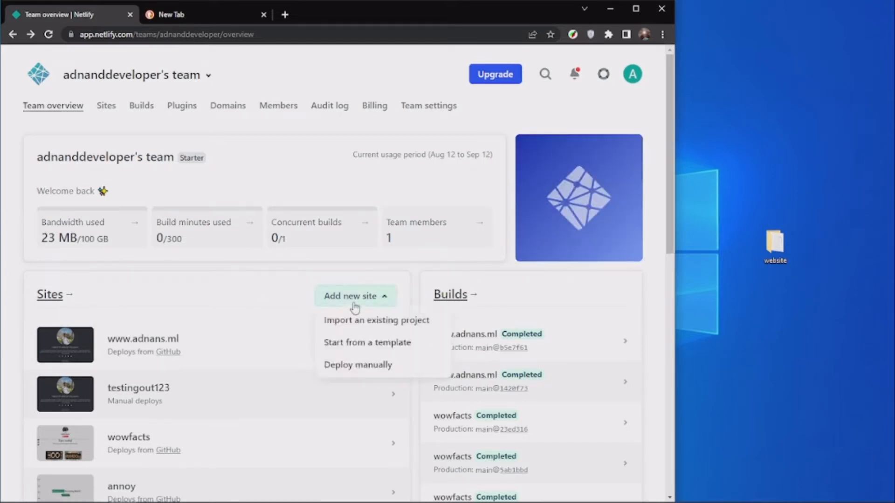
pyautogui.click(341, 365)
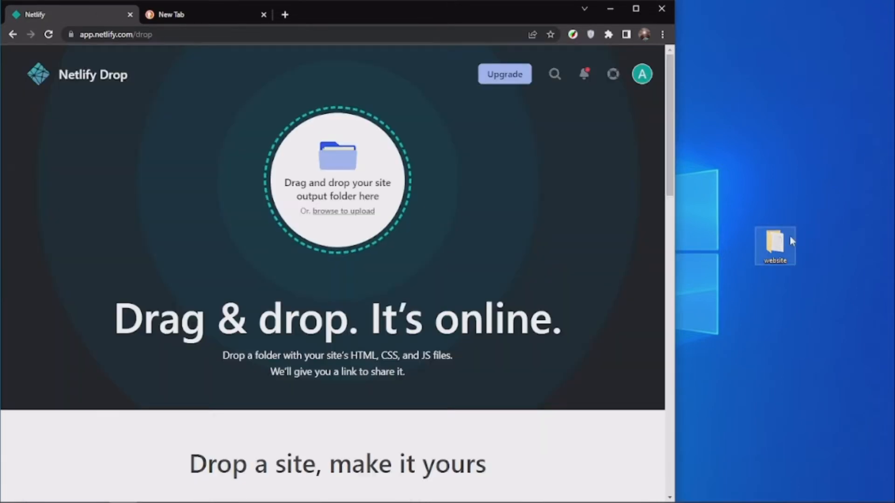
# Upload the website folder from the desktop to Netlify Drop and refresh the new site's overview page.
pyautogui.moveTo(778, 240); pyautogui.dragTo(354, 242)
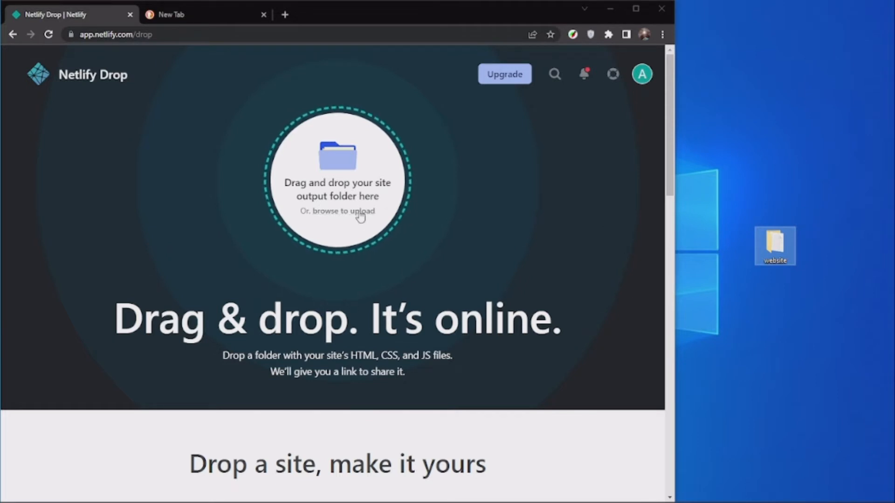
pyautogui.moveTo(788, 245); pyautogui.dragTo(343, 227)
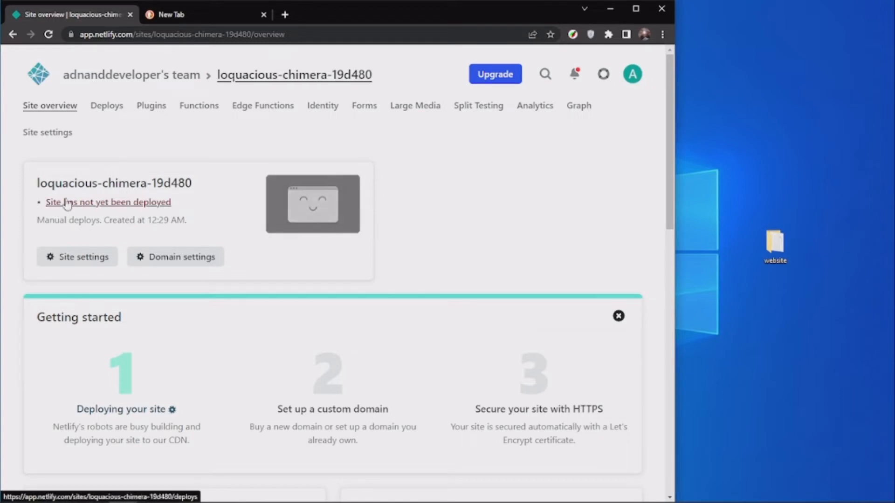
pyautogui.click(49, 34)
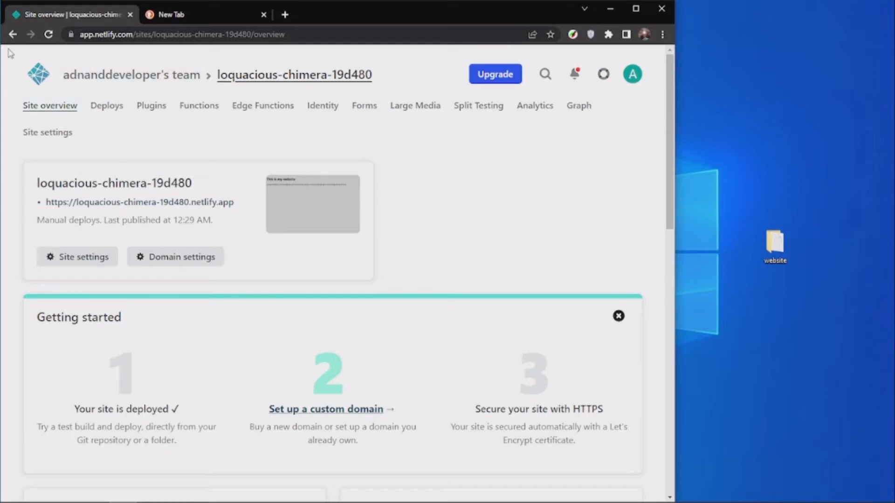
# Check the new site's web address and open its list of deploys.
pyautogui.moveTo(233, 204); pyautogui.dragTo(125, 187)
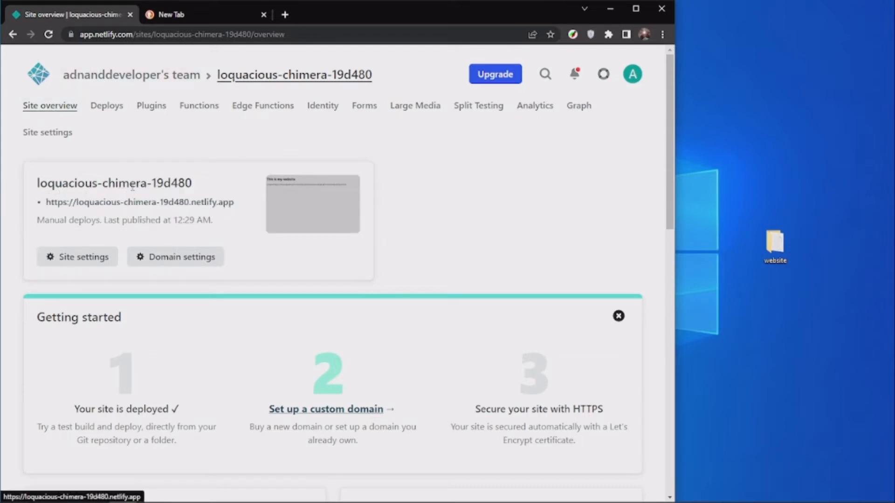
pyautogui.click(97, 106)
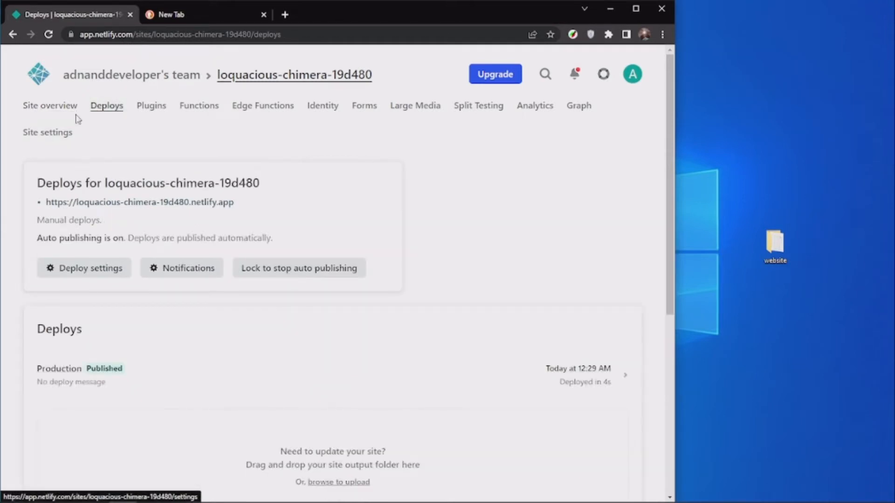
# Review the site update area on the deploys page and return to the site overview.
pyautogui.scroll(-3, 62, 225)
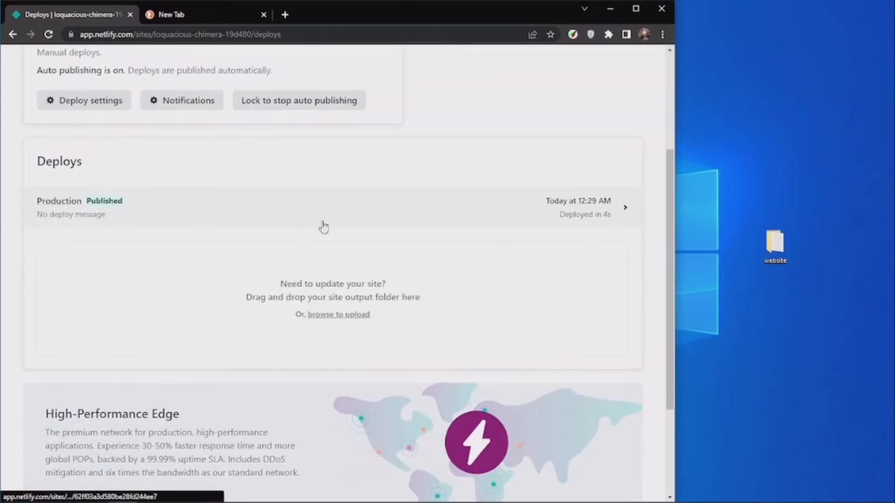
pyautogui.click(776, 245)
pyautogui.scroll(3, 236, 154)
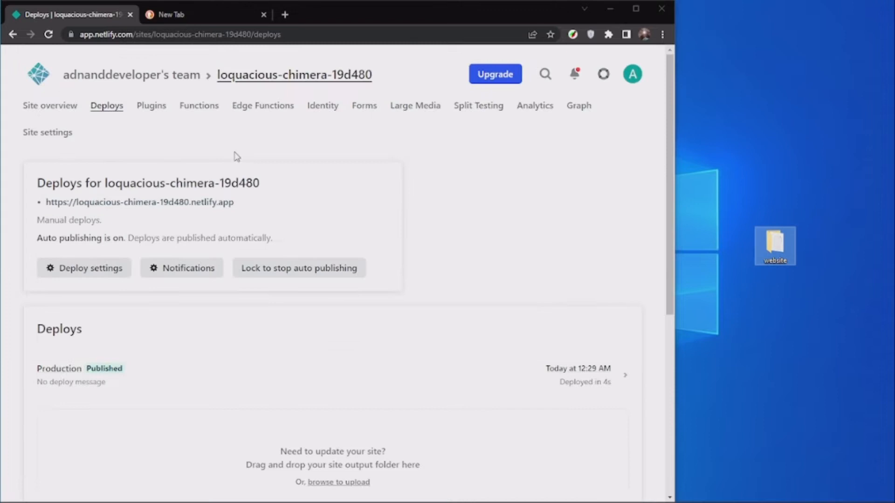
pyautogui.click(107, 108)
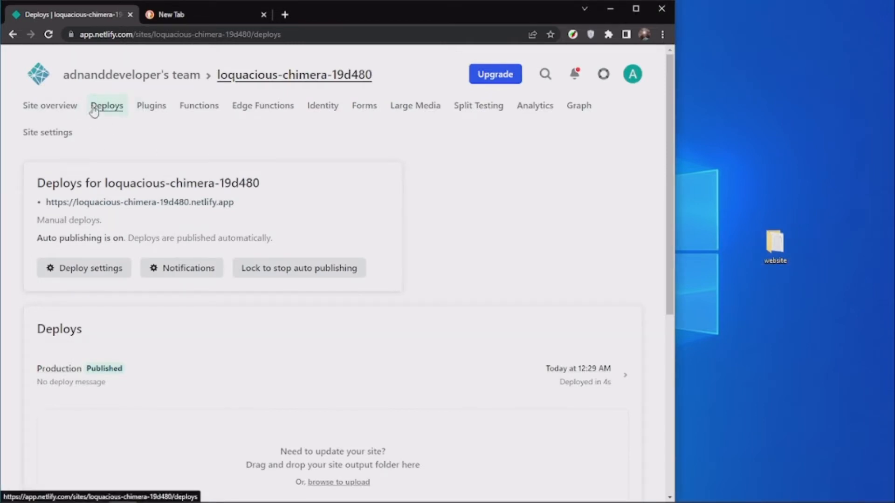
pyautogui.click(47, 107)
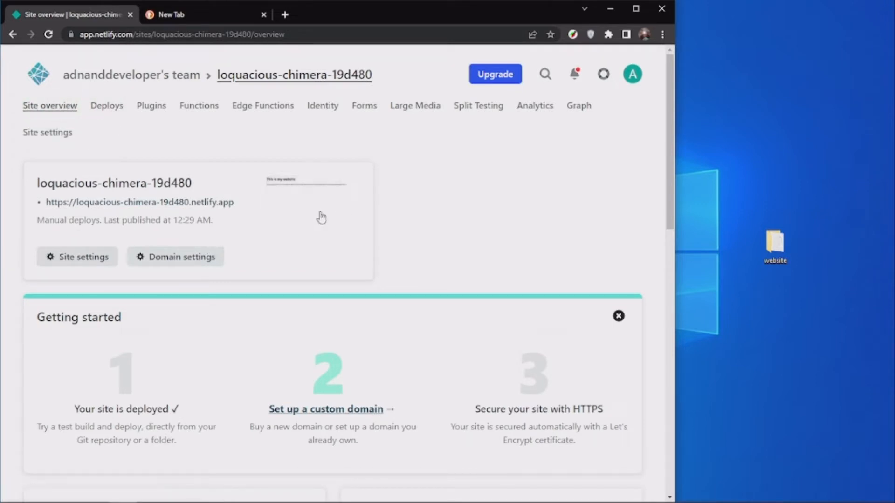
# Open the live site at loquacious-chimera-19d480.netlify.app in its own tab and compare its address with the site overview's.
pyautogui.moveTo(47, 202); pyautogui.dragTo(303, 211)
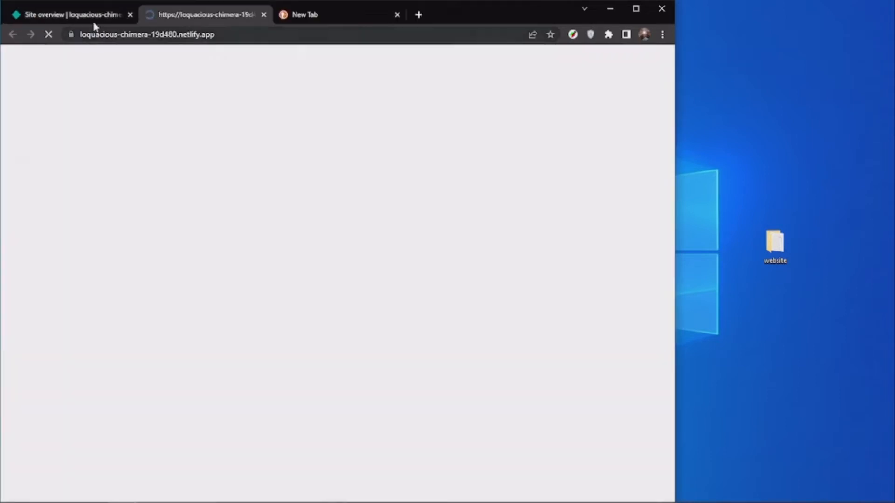
pyautogui.click(94, 17)
pyautogui.click(193, 36)
pyautogui.click(188, 17)
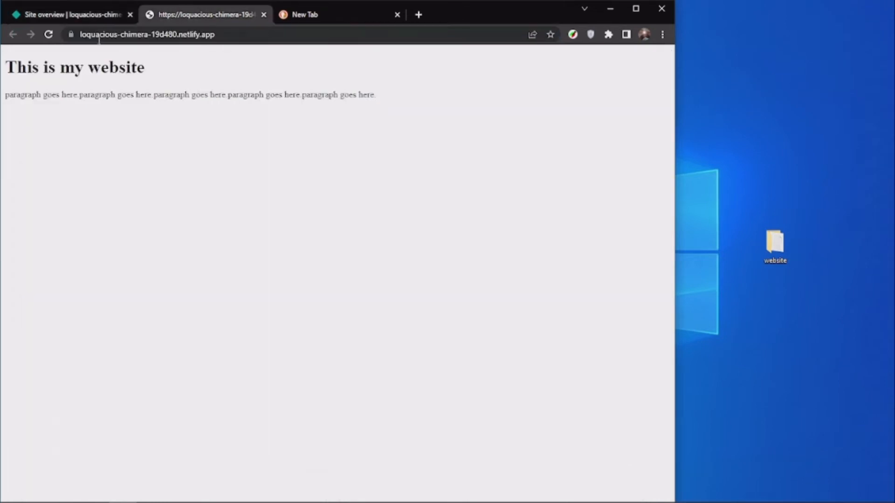
pyautogui.click(72, 16)
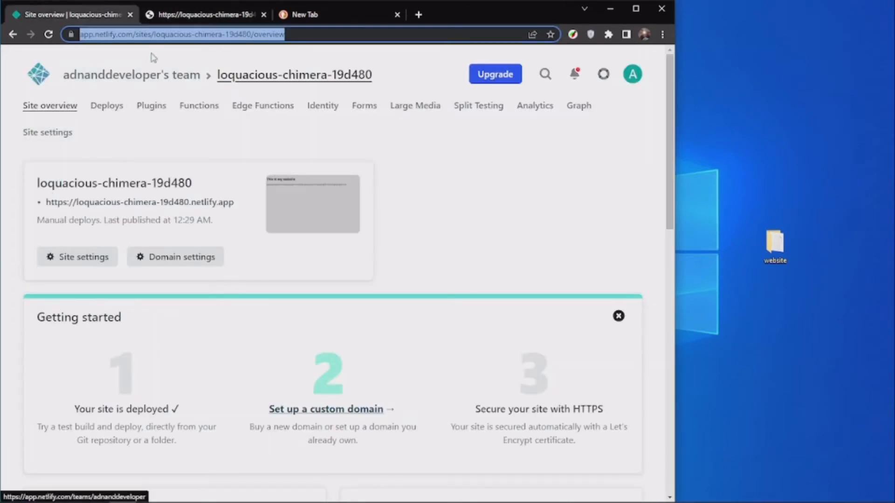
pyautogui.click(154, 19)
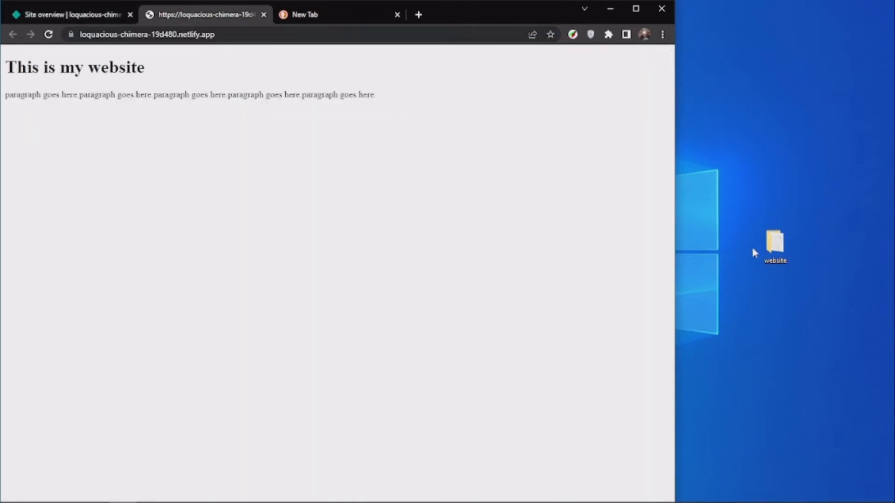
# Examine the heading and the paragraph text on the live web page.
pyautogui.moveTo(434, 111); pyautogui.dragTo(186, 75)
pyautogui.click(241, 109)
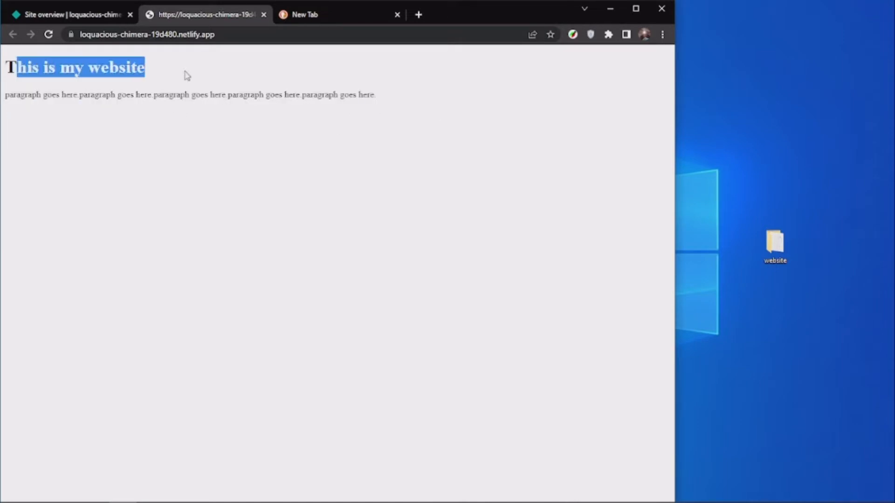
pyautogui.moveTo(393, 106); pyautogui.dragTo(4, 98)
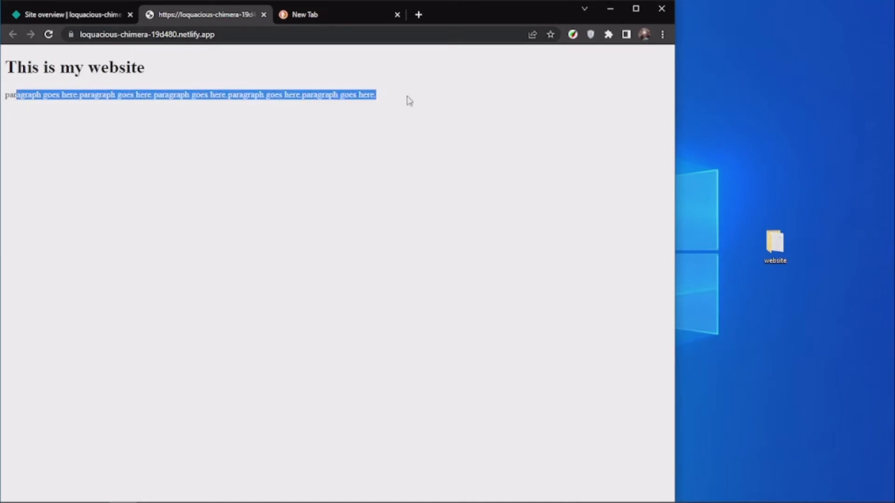
pyautogui.moveTo(447, 101); pyautogui.dragTo(78, 93)
pyautogui.click(376, 103)
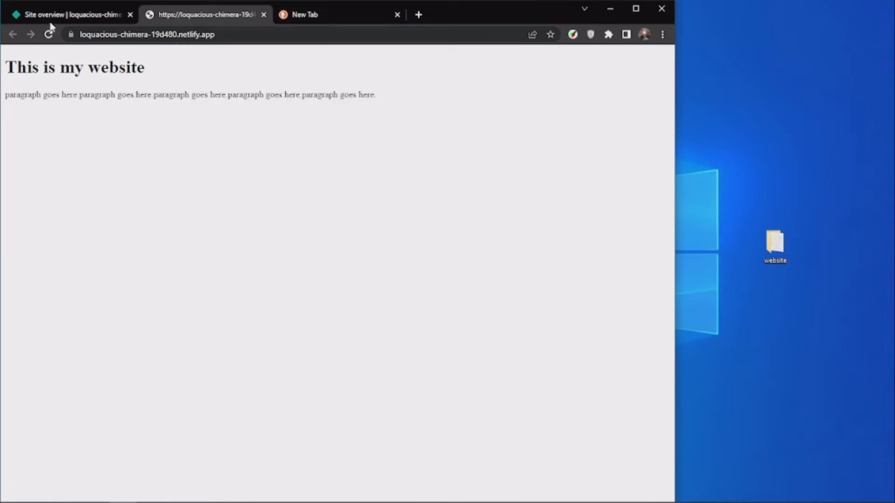
# Switch between the site overview and the live page and look over the overview's deploy information.
pyautogui.click(55, 17)
pyautogui.scroll(-3, 194, 201)
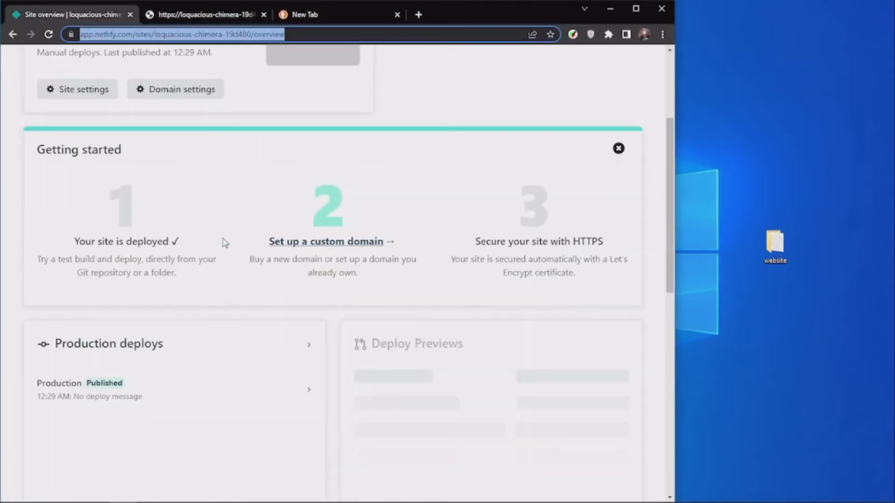
pyautogui.click(207, 13)
pyautogui.click(70, 16)
pyautogui.scroll(3, 281, 239)
pyautogui.scroll(-3, 214, 216)
# Open index.html from the desktop's website folder in Notepad.
pyautogui.click(792, 247)
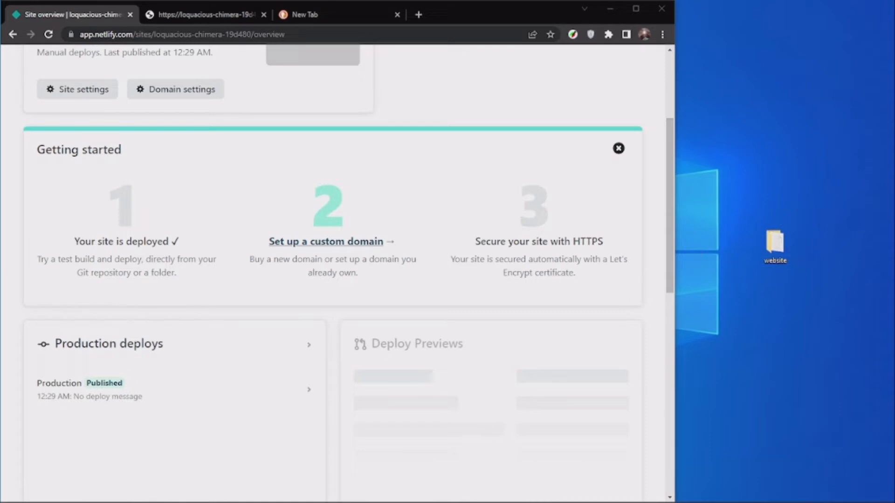
pyautogui.moveTo(0, 78); pyautogui.dragTo(116, 77)
pyautogui.moveTo(328, 110); pyautogui.dragTo(310, 109)
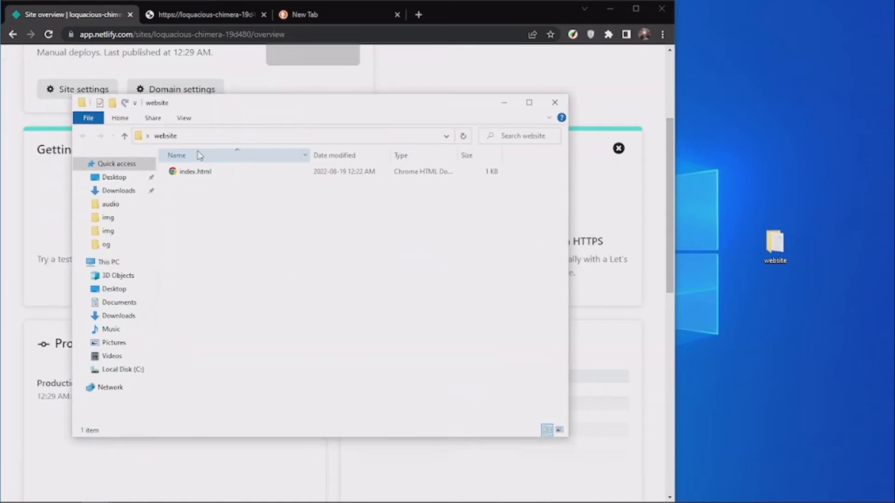
pyautogui.rightClick(186, 171)
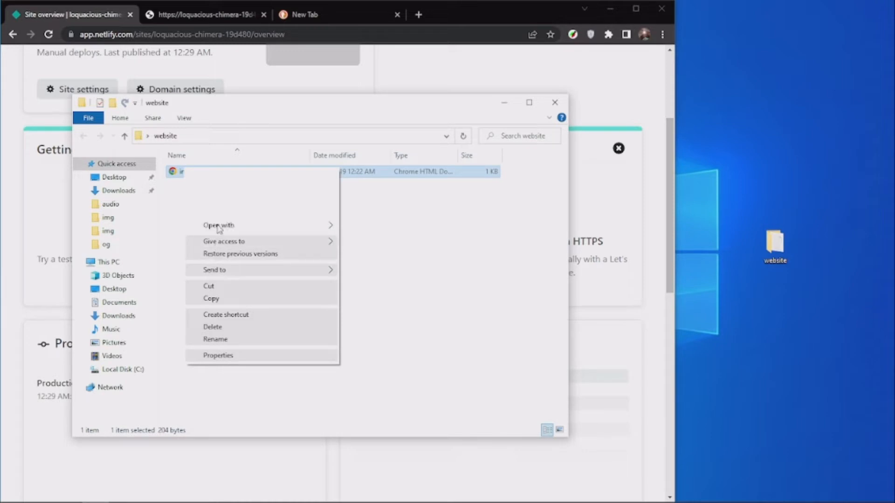
pyautogui.moveTo(211, 229)
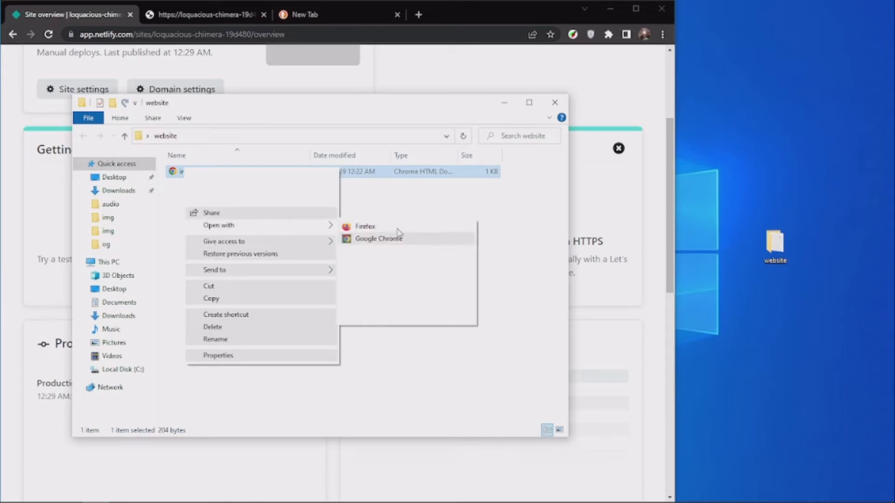
pyautogui.click(397, 237)
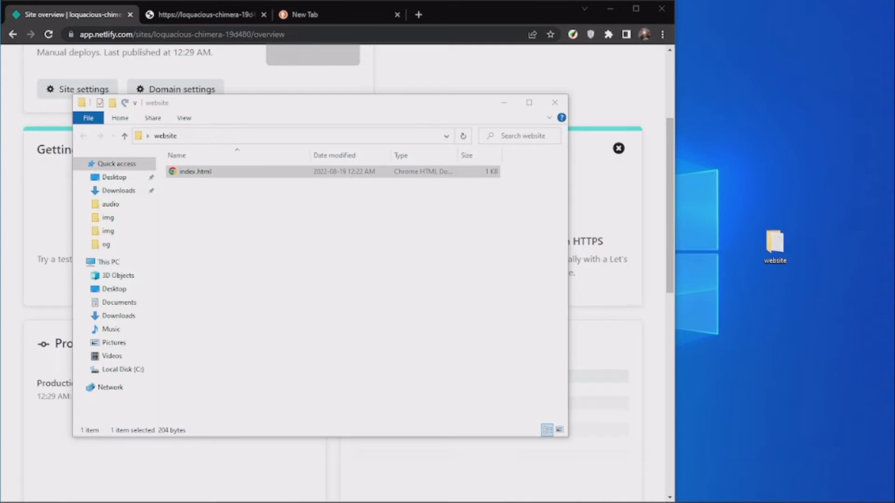
pyautogui.moveTo(0, 100); pyautogui.dragTo(235, 123)
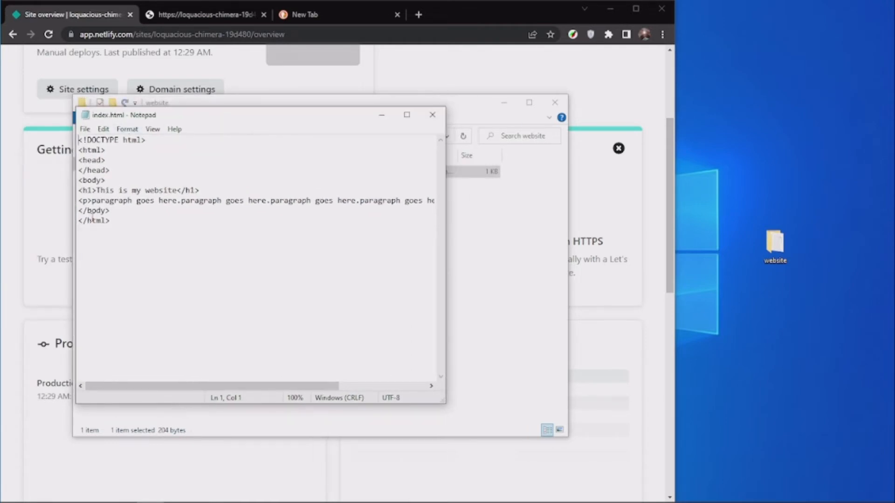
# Delete the whole paragraph line below the "This is my website" heading in index.html and save the file.
pyautogui.moveTo(78, 200); pyautogui.dragTo(248, 200)
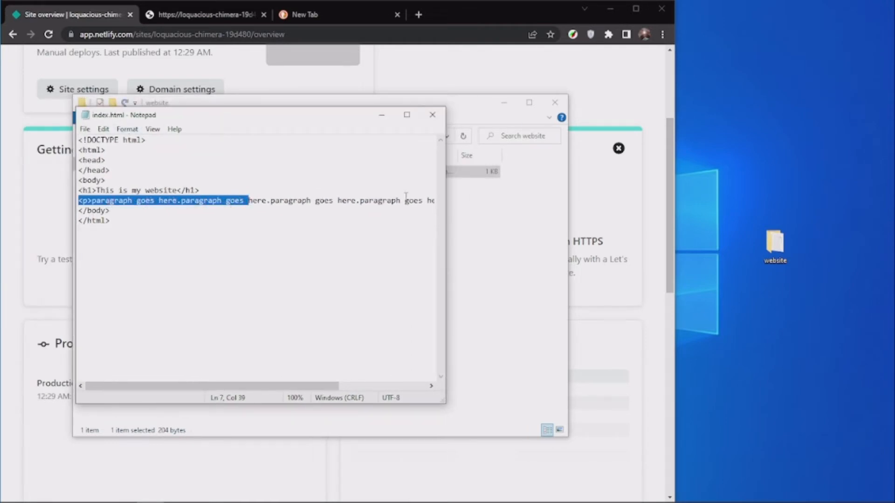
pyautogui.click(390, 201)
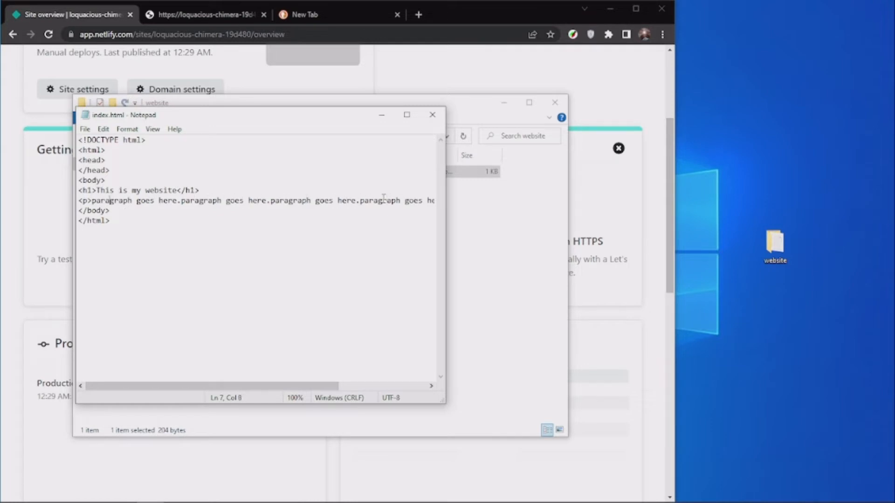
pyautogui.hotkey('ctrl', 'shift', 'Right')
pyautogui.hotkey('ctrl', 'shift', 'Right')
pyautogui.hotkey('ctrl', 'shift', 'Right')
pyautogui.hotkey('ctrl', 'shift', 'Right')
pyautogui.hotkey('ctrl', 'shift', 'Right')
pyautogui.hotkey('ctrl', 'shift', 'Right')
pyautogui.hotkey('ctrl', 'shift', 'Right')
pyautogui.hotkey('ctrl', 'shift', 'Right')
pyautogui.hotkey('ctrl', 'shift', 'Right')
pyautogui.hotkey('ctrl', 'shift', 'Right')
pyautogui.hotkey('ctrl', 'shift', 'Right')
pyautogui.hotkey('ctrl', 'shift', 'Right')
pyautogui.hotkey('ctrl', 'shift', 'Right')
pyautogui.hotkey('ctrl', 'shift', 'Right')
pyautogui.hotkey('ctrl', 'shift', 'Right')
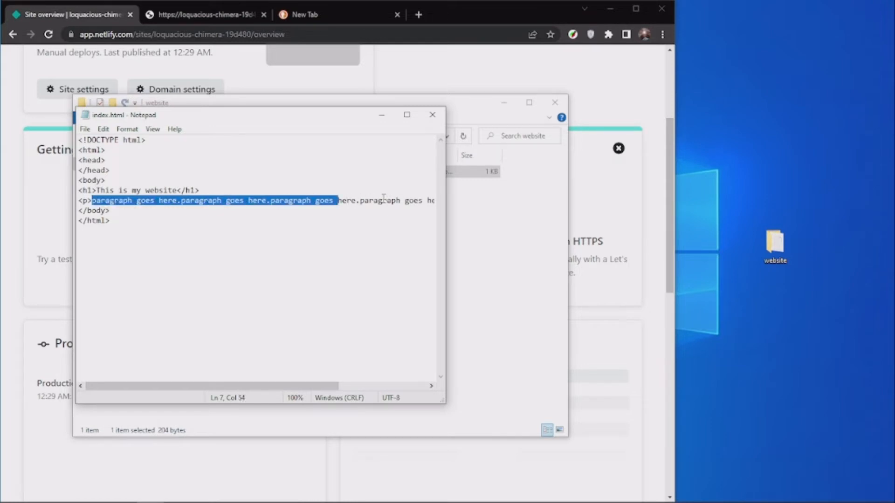
pyautogui.hotkey('ctrl', 'shift', 'Left')
pyautogui.hotkey('shift', 'Up')
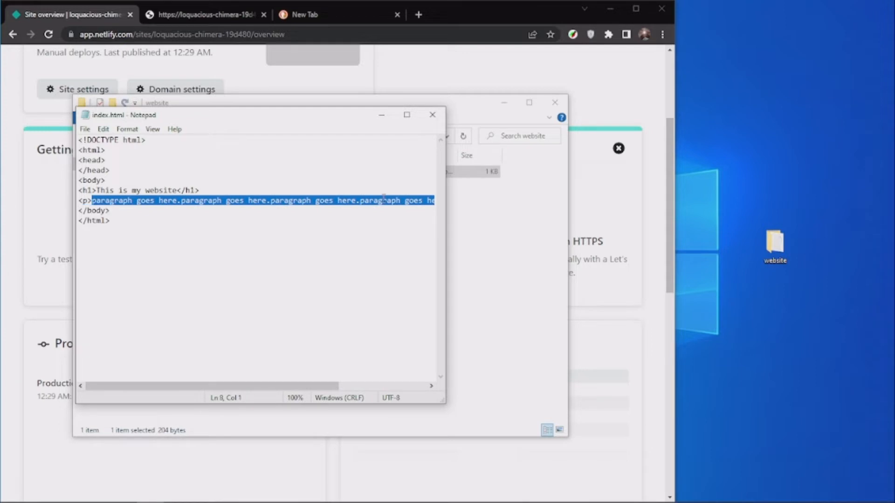
pyautogui.press('BackSpace')
pyautogui.press('BackSpace')
pyautogui.press('BackSpace')
pyautogui.press('BackSpace')
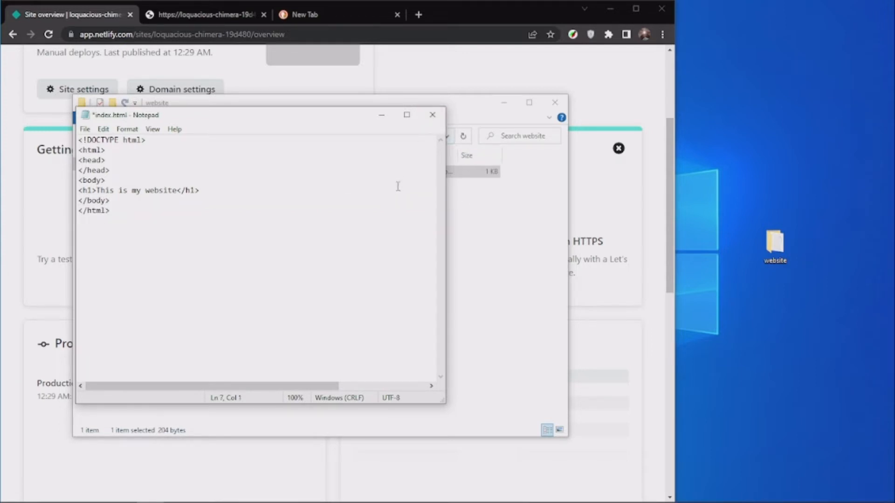
pyautogui.hotkey('ctrl', 's')
# Minimize the Notepad and website folder windows and open the site's deploys page in Netlify.
pyautogui.click(381, 115)
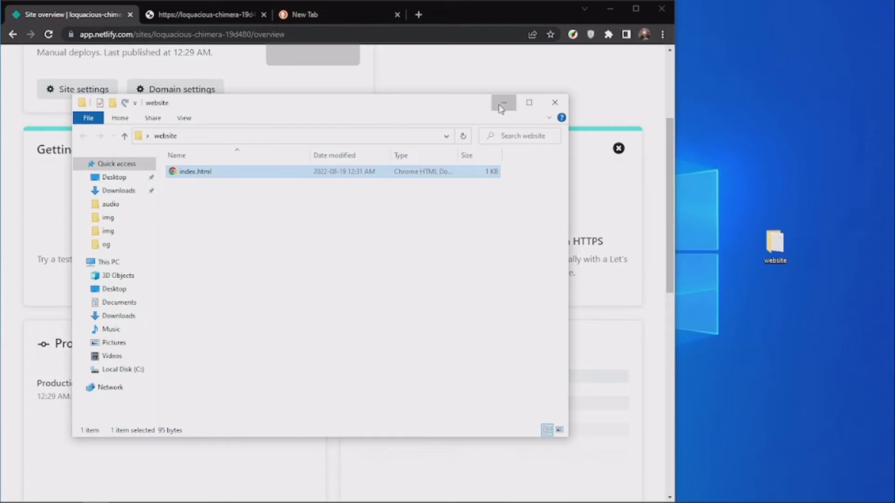
pyautogui.click(502, 104)
pyautogui.scroll(-2, 327, 196)
pyautogui.scroll(5, 297, 173)
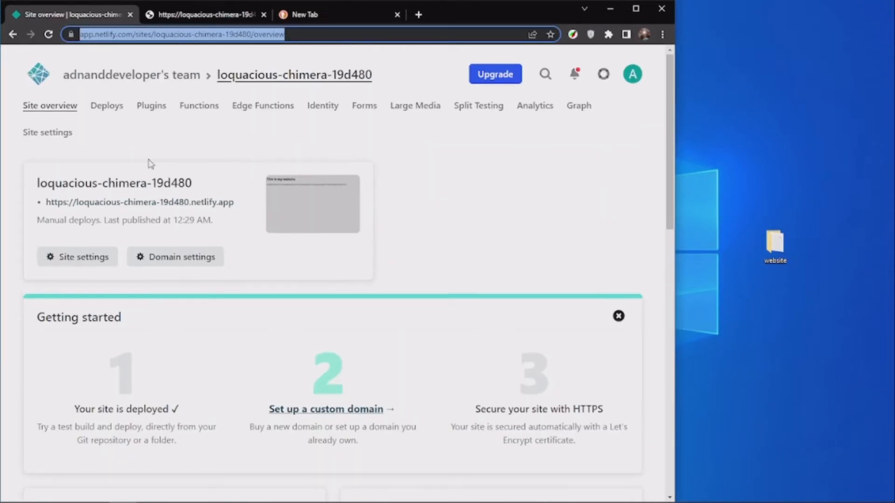
pyautogui.click(107, 107)
# Upload the edited website folder from the desktop to the site's update area as a new manual deploy.
pyautogui.scroll(-1, 134, 139)
pyautogui.scroll(-5, 140, 147)
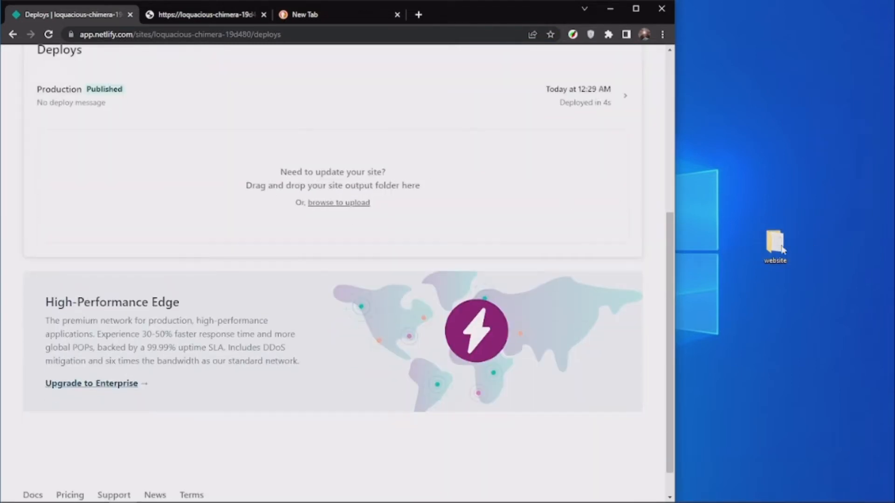
pyautogui.scroll(6, 359, 163)
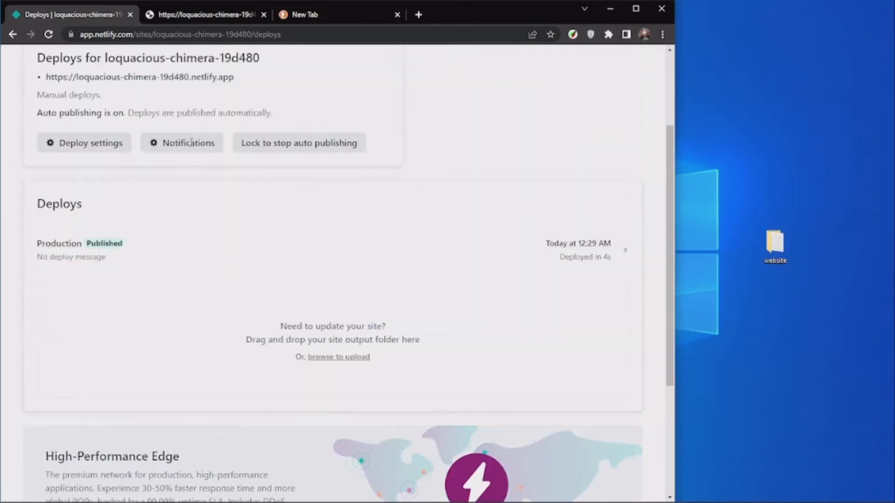
pyautogui.scroll(-7, 441, 220)
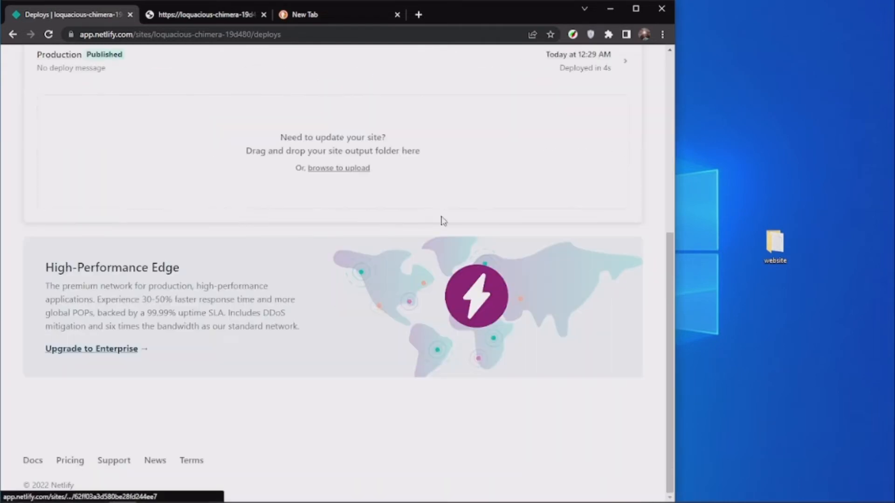
pyautogui.scroll(2, 606, 205)
pyautogui.moveTo(784, 248); pyautogui.dragTo(746, 240)
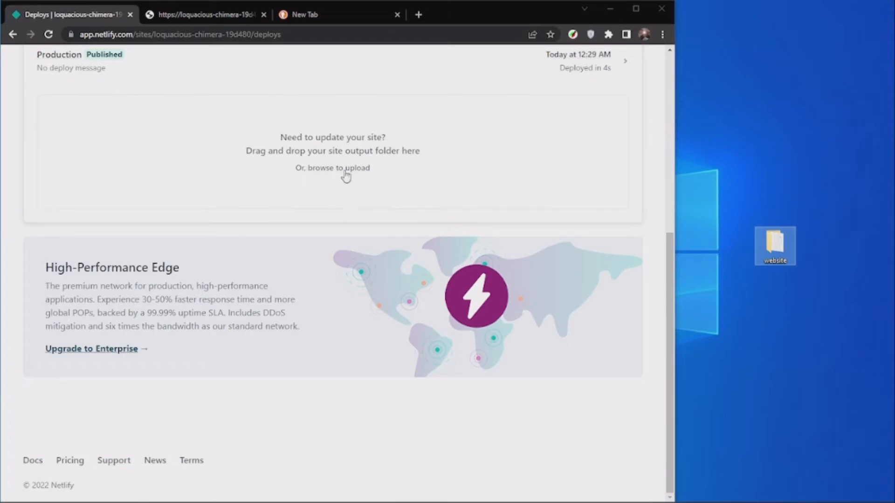
pyautogui.moveTo(783, 258); pyautogui.dragTo(410, 165)
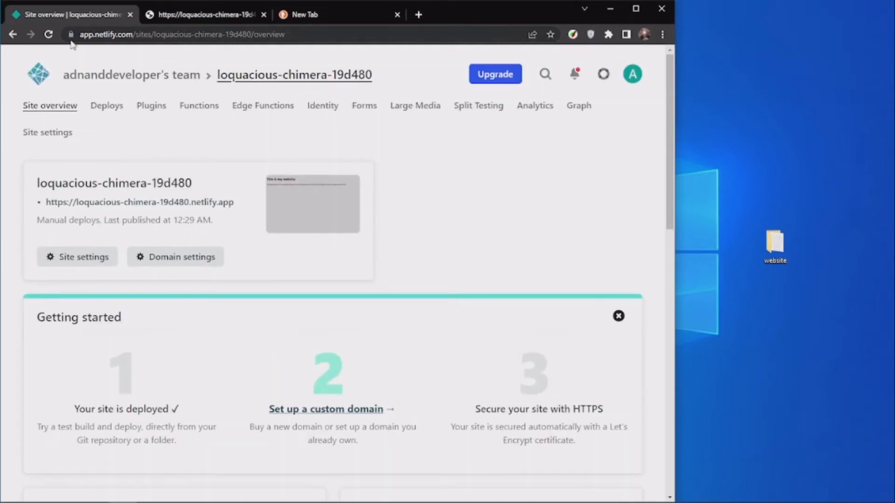
# Reload the live site and check the heading and content of the updated page.
pyautogui.click(191, 14)
pyautogui.click(49, 35)
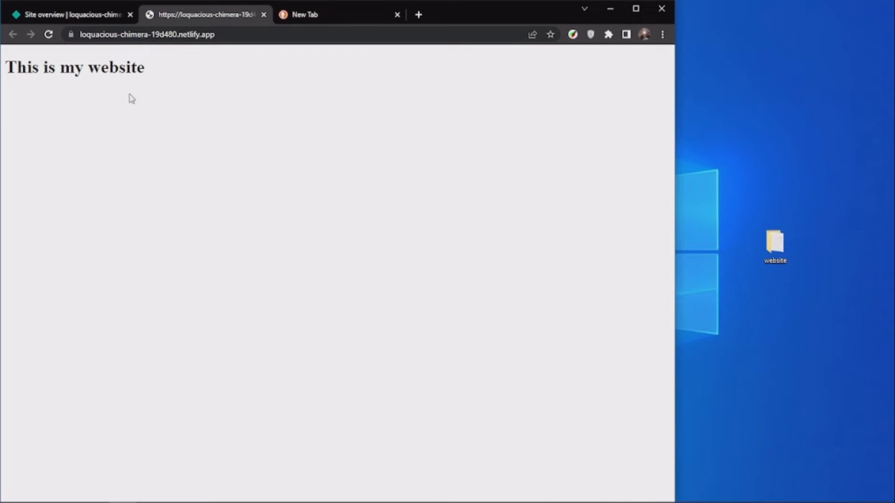
pyautogui.moveTo(226, 83); pyautogui.dragTo(26, 69)
pyautogui.click(190, 91)
pyautogui.moveTo(157, 75); pyautogui.dragTo(4, 69)
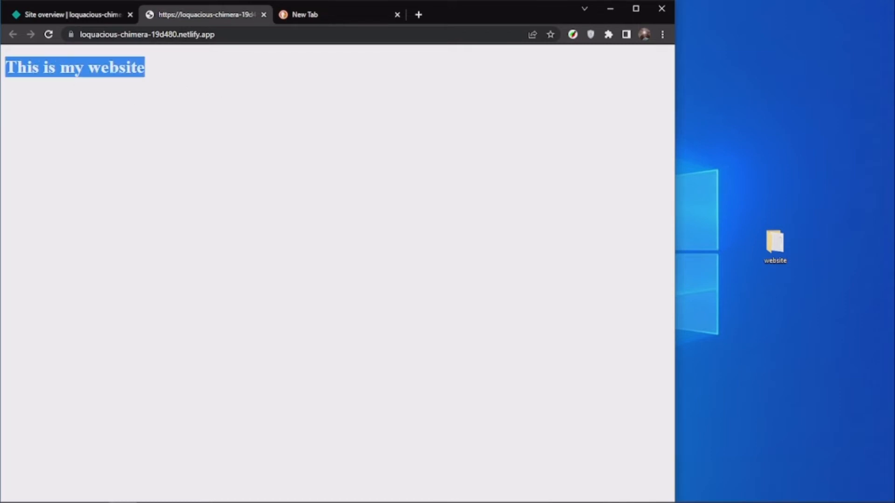
pyautogui.click(184, 103)
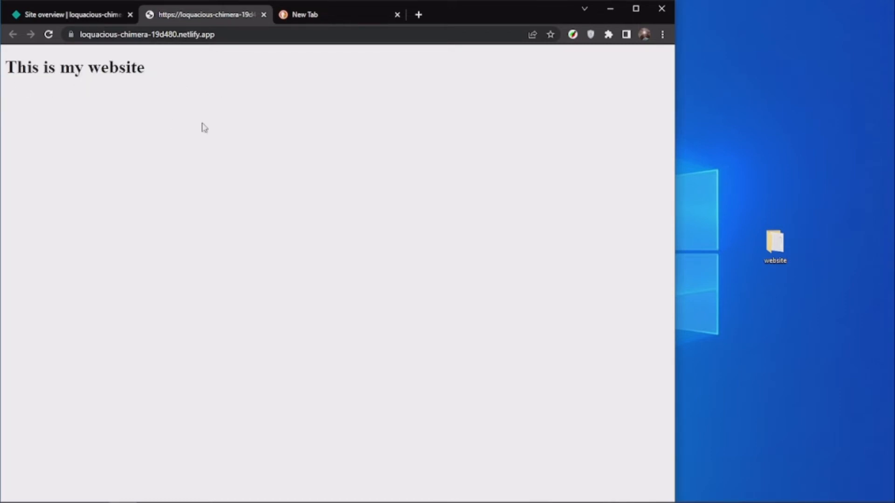
# Return to the site overview in Netlify and open the site's domain settings.
pyautogui.click(70, 14)
pyautogui.scroll(-8, 196, 135)
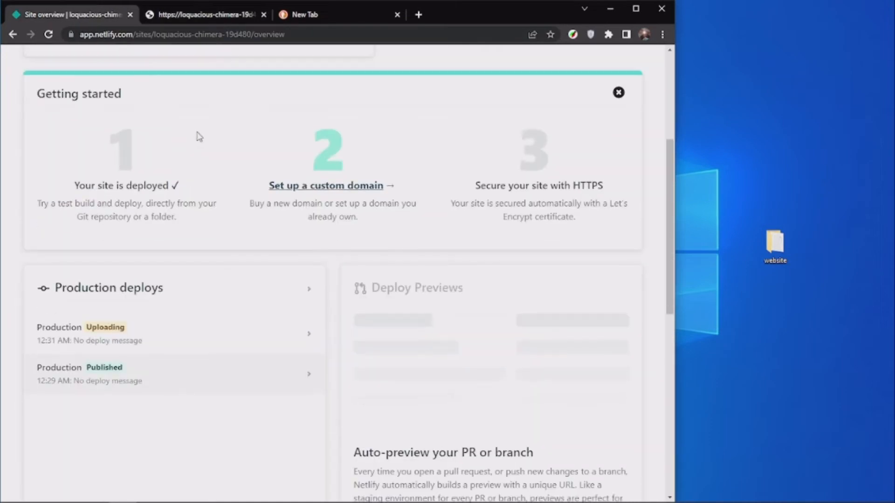
pyautogui.scroll(-4, 289, 175)
pyautogui.scroll(12, 415, 143)
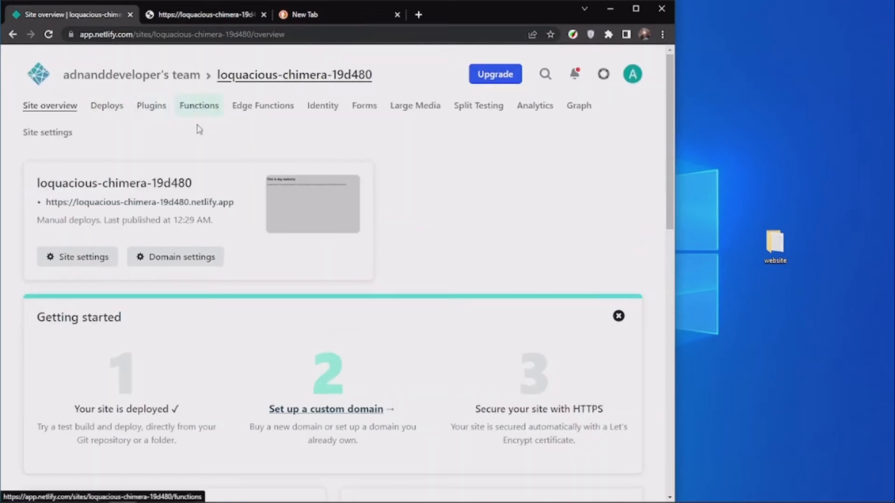
pyautogui.scroll(-3, 194, 159)
pyautogui.scroll(3, 195, 140)
pyautogui.click(158, 257)
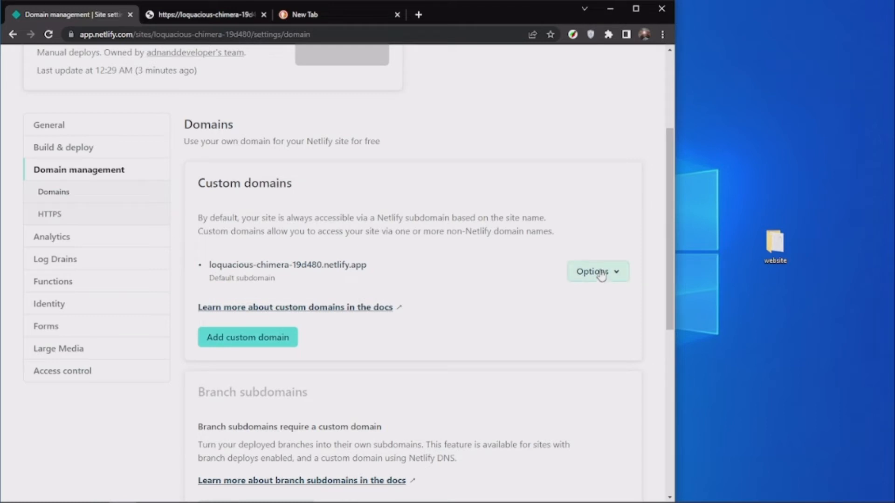
# Check the subdomain part of the live site's address, then return to the domain settings.
pyautogui.click(166, 18)
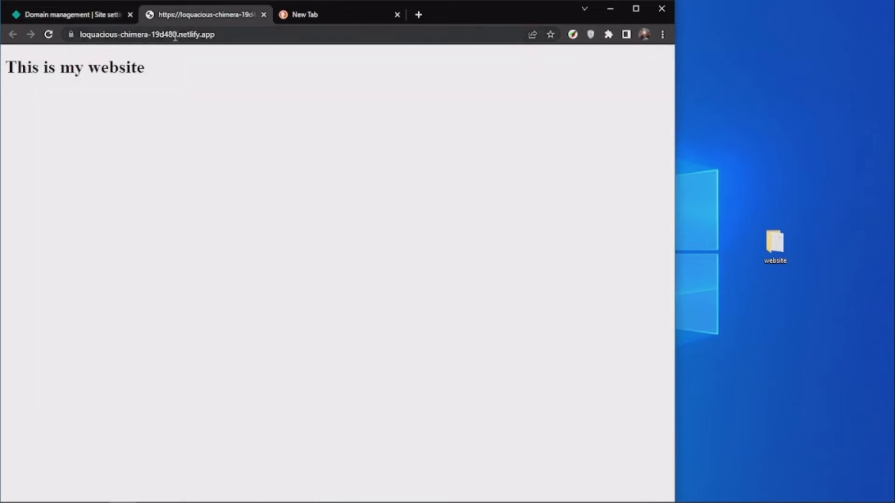
pyautogui.moveTo(179, 34); pyautogui.dragTo(110, 40)
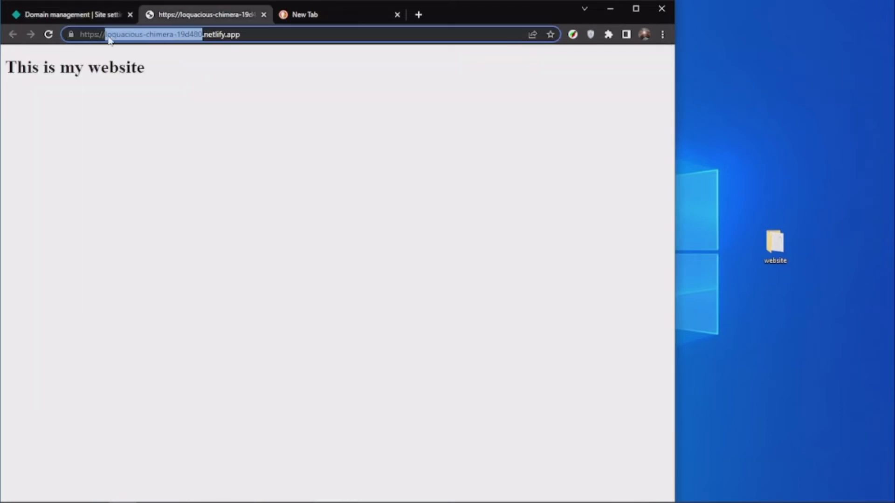
pyautogui.click(48, 10)
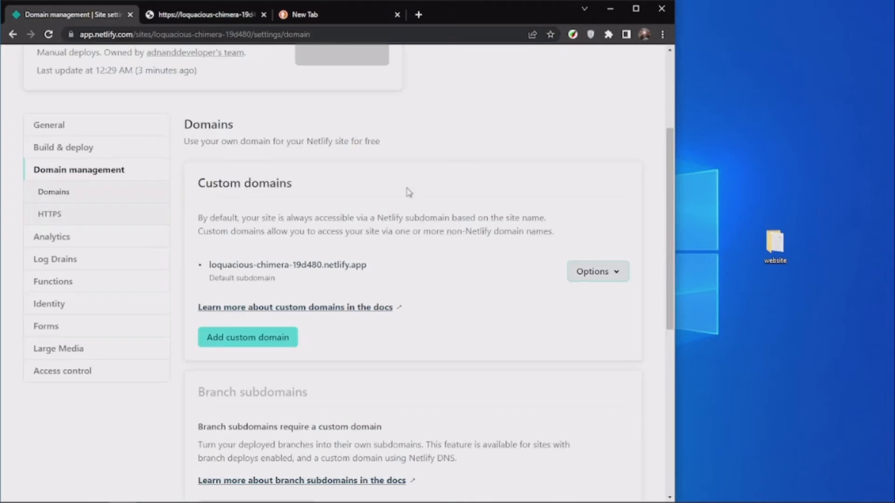
# Change the site name of the default subdomain to "fuctual" and save it.
pyautogui.click(596, 275)
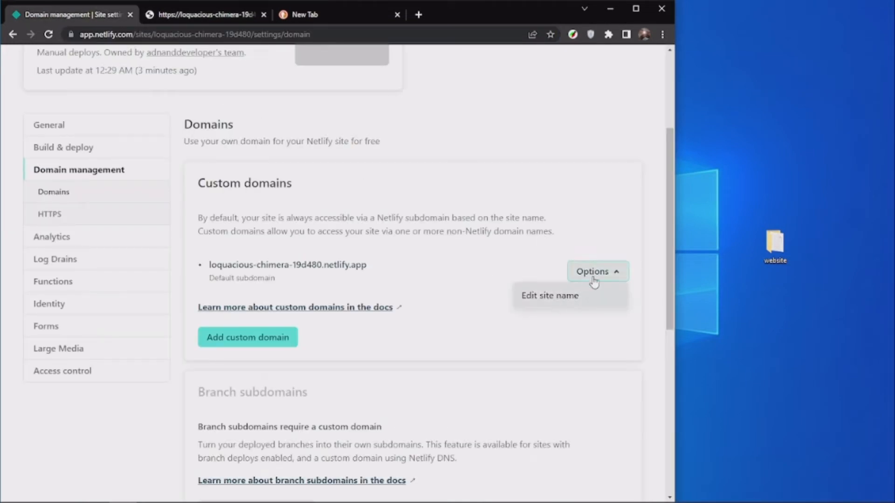
pyautogui.click(536, 302)
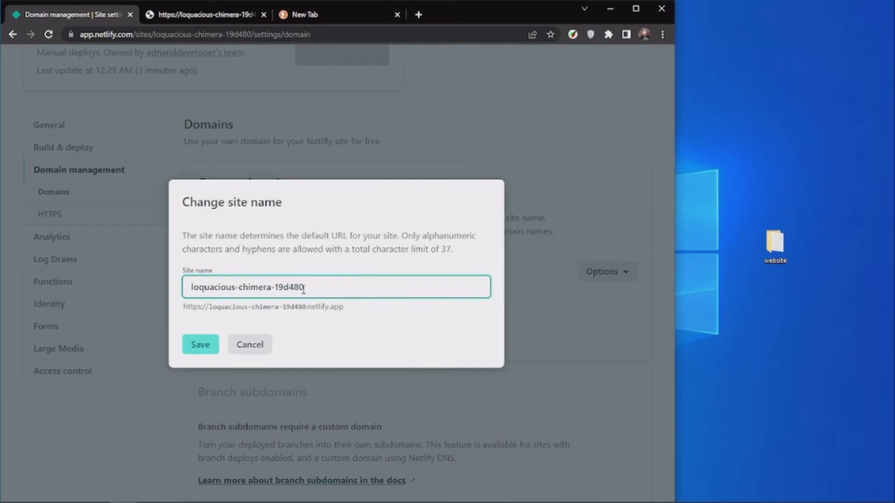
pyautogui.moveTo(304, 290); pyautogui.dragTo(122, 284)
pyautogui.press('BackSpace')
pyautogui.write('df')
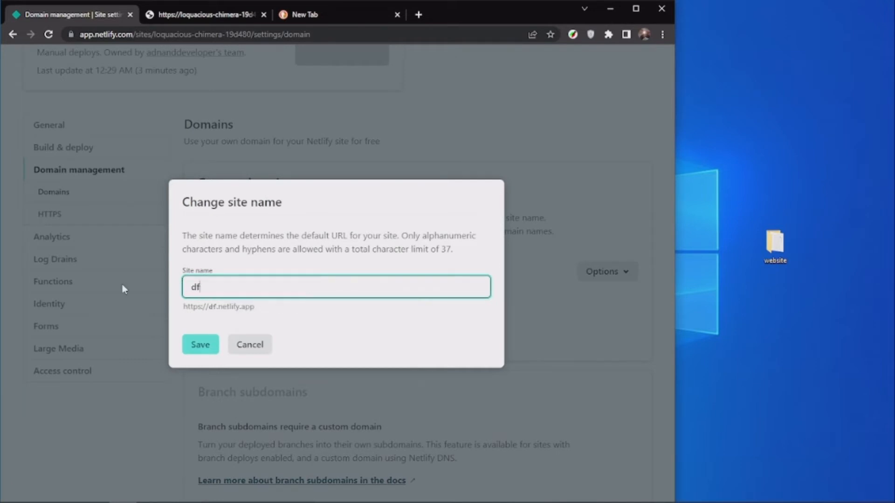
pyautogui.write('sefs')
pyautogui.hotkey('ctrl', 'BackSpace')
pyautogui.write('fuctual')
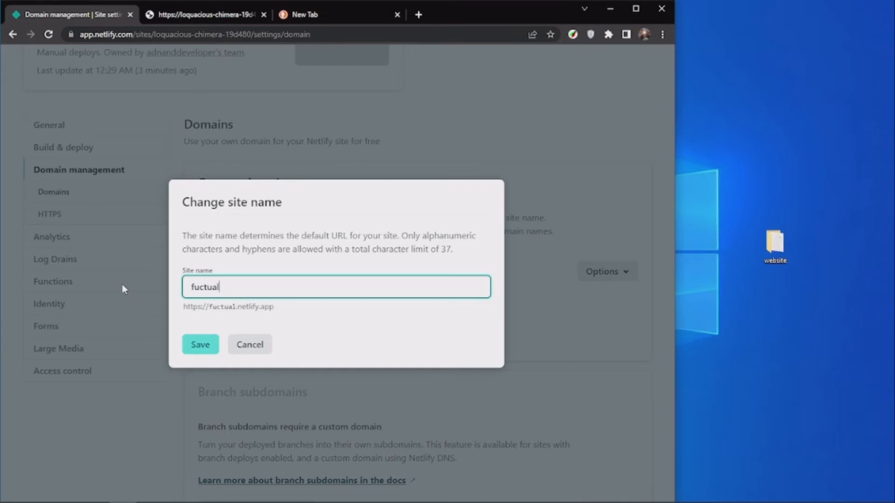
pyautogui.click(200, 349)
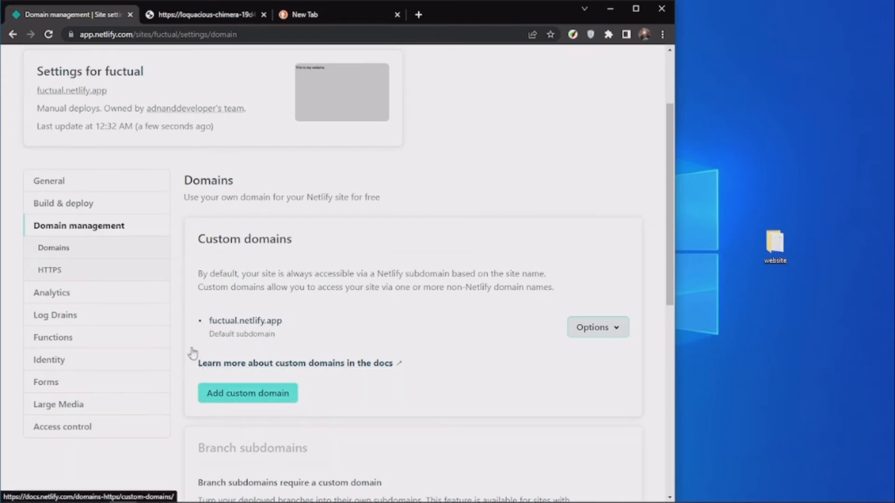
# Review the default subdomain in the domain settings and reload the old loquacious-chimera-19d480.netlify.app address to check its response.
pyautogui.scroll(-1, 280, 353)
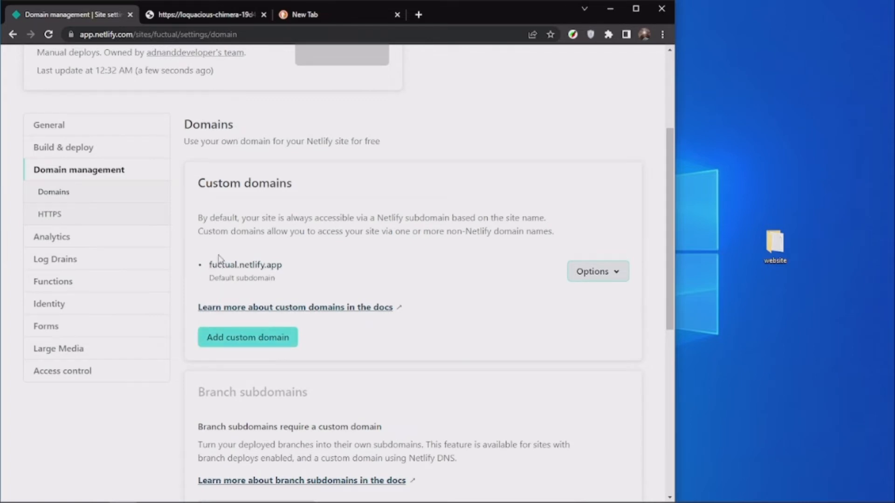
pyautogui.click(591, 275)
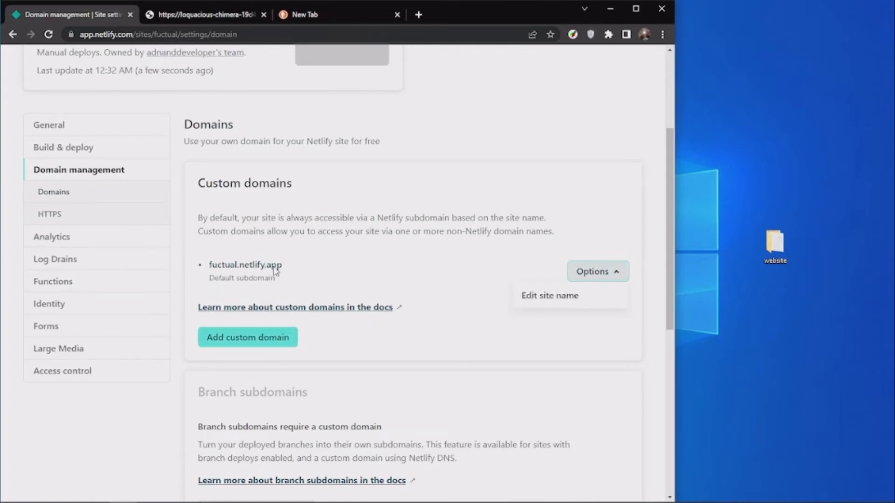
pyautogui.scroll(5, 276, 272)
pyautogui.click(171, 21)
pyautogui.click(49, 34)
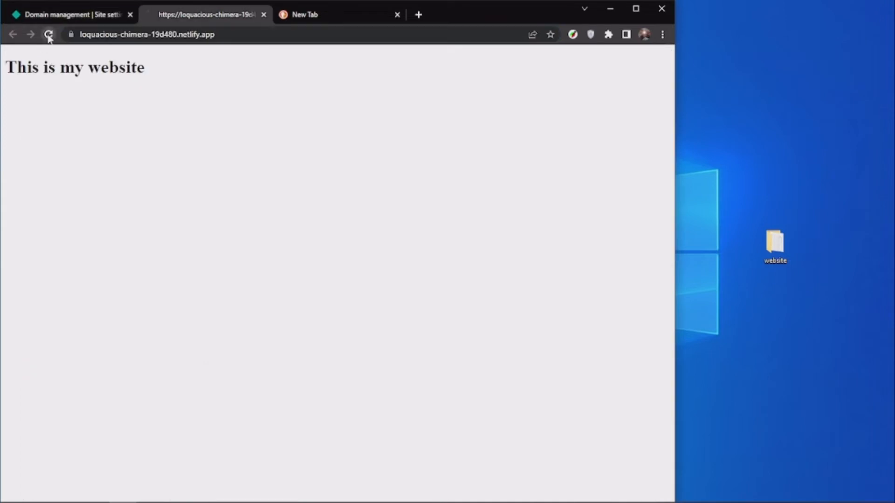
pyautogui.moveTo(181, 58); pyautogui.dragTo(25, 65)
pyautogui.click(190, 61)
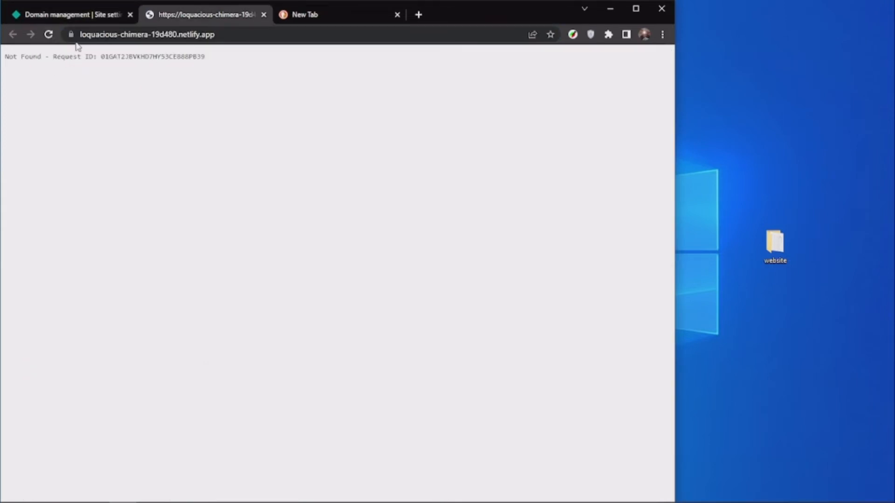
# Open fuctual.netlify.app in the live site's tab and check the page heading.
pyautogui.moveTo(179, 34); pyautogui.dragTo(59, 42)
pyautogui.write('fuctu')
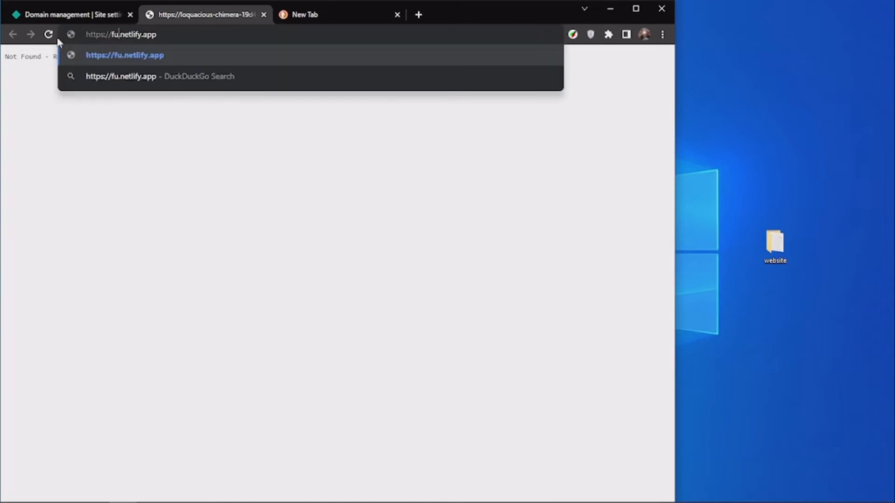
pyautogui.write('al')
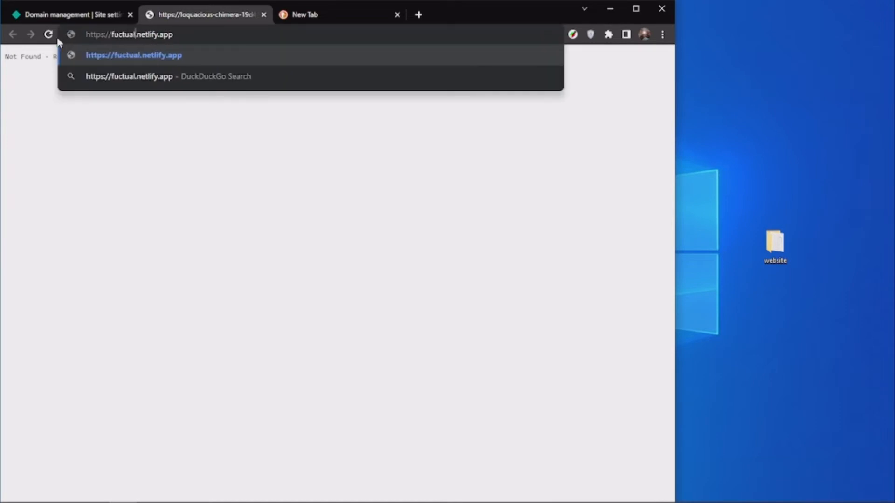
pyautogui.press('Return')
pyautogui.moveTo(238, 102); pyautogui.dragTo(7, 68)
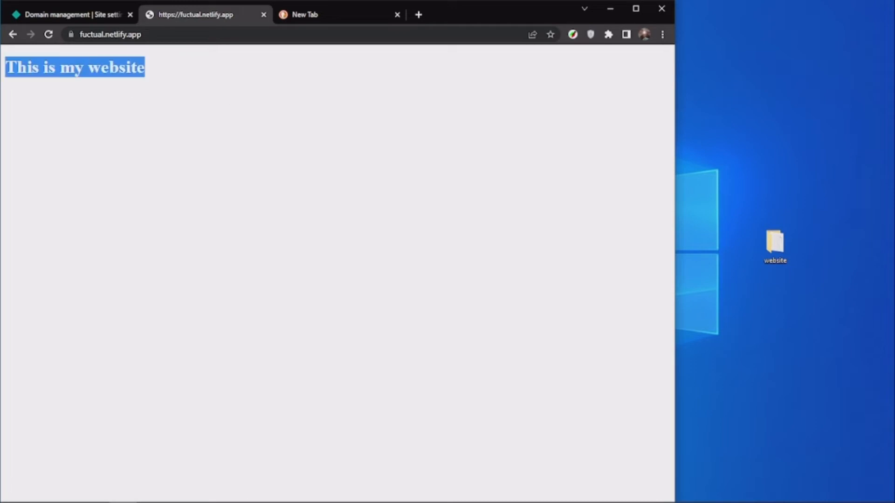
# Return to the Netlify domain settings and start adding a custom domain to the site.
pyautogui.click(65, 15)
pyautogui.scroll(-2, 493, 345)
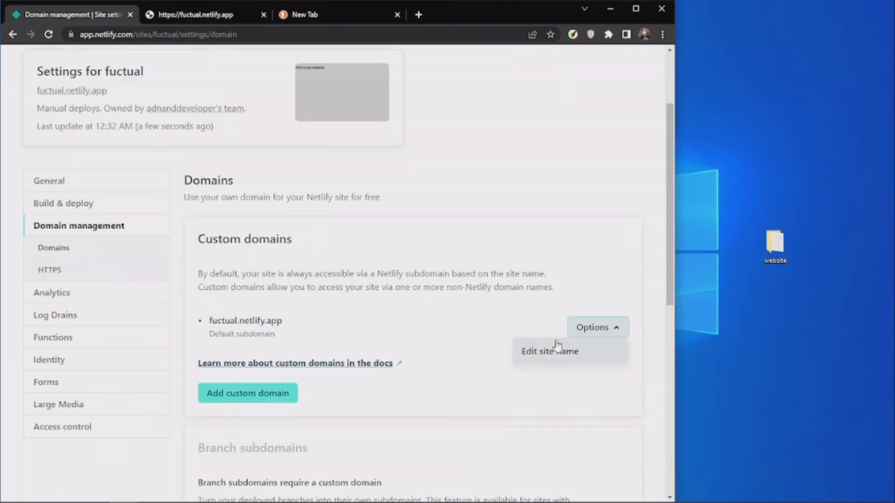
pyautogui.click(415, 395)
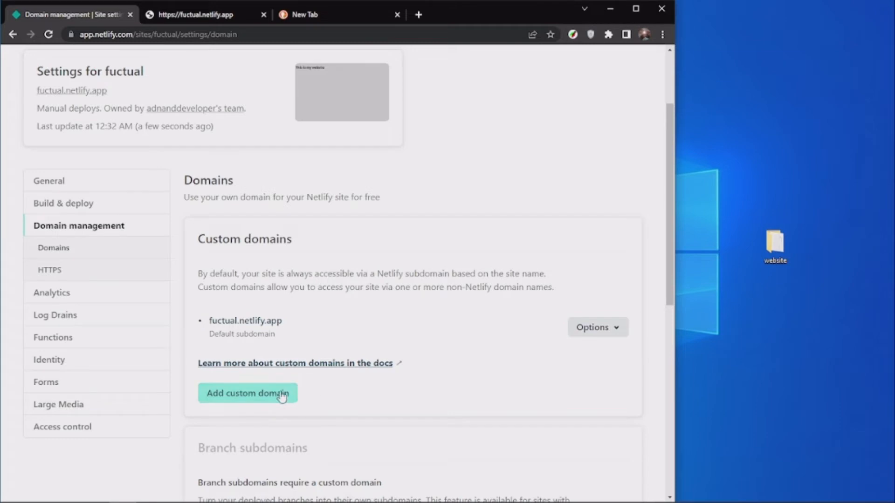
pyautogui.click(244, 396)
pyautogui.click(203, 302)
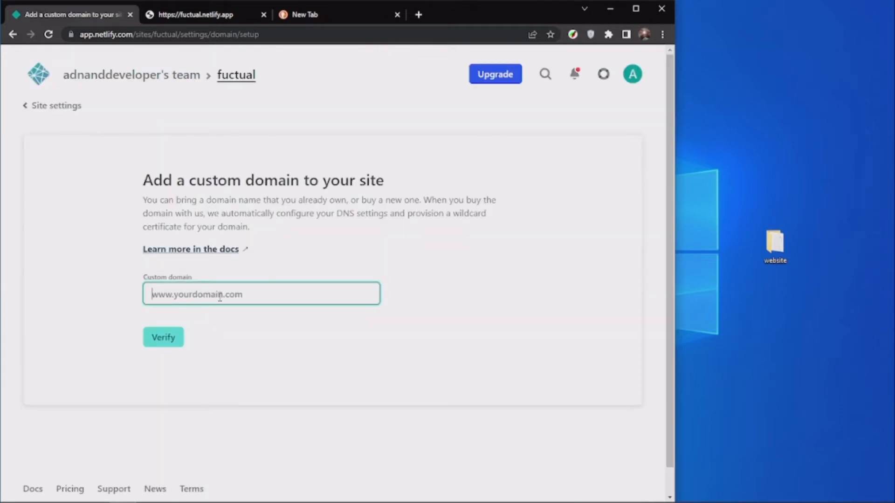
# Verify the custom domain fuctual.com and review its availability and registration cost.
pyautogui.write('w')
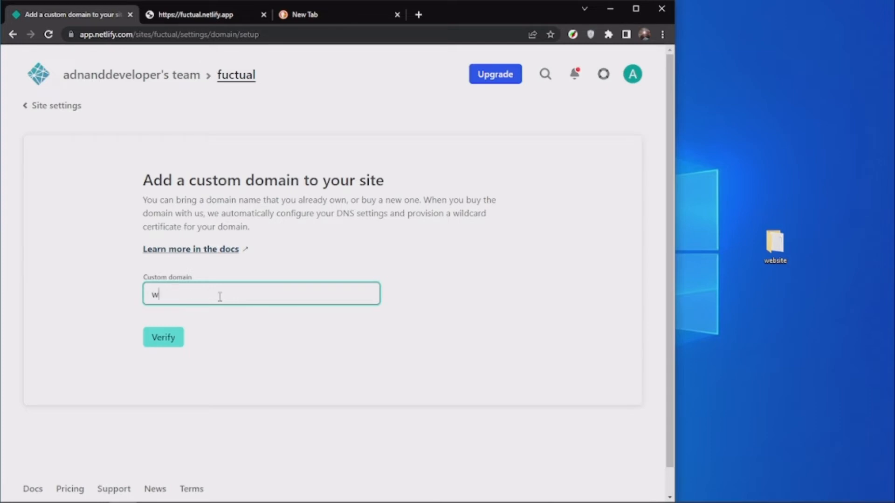
pyautogui.press('BackSpace')
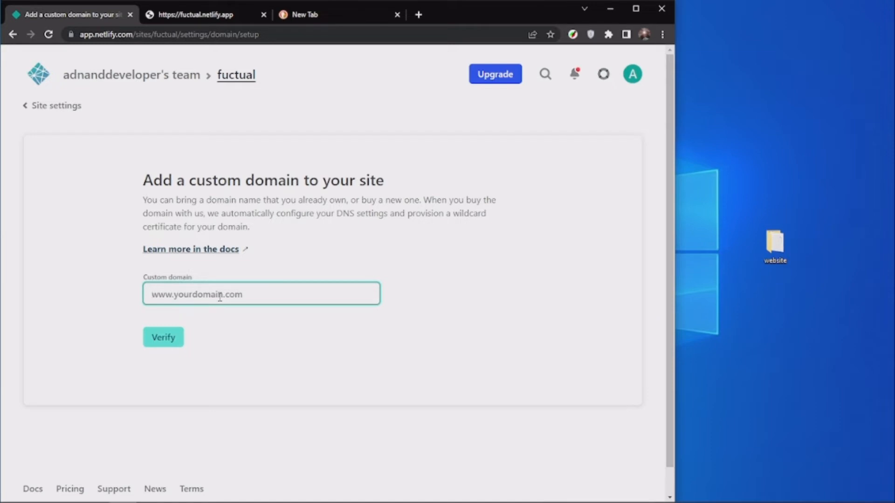
pyautogui.write('fuctual')
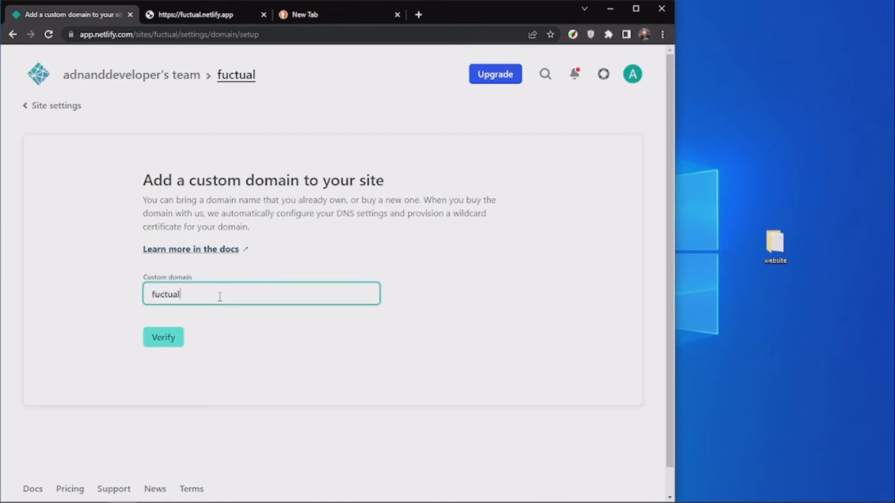
pyautogui.write('.com')
pyautogui.press('Return')
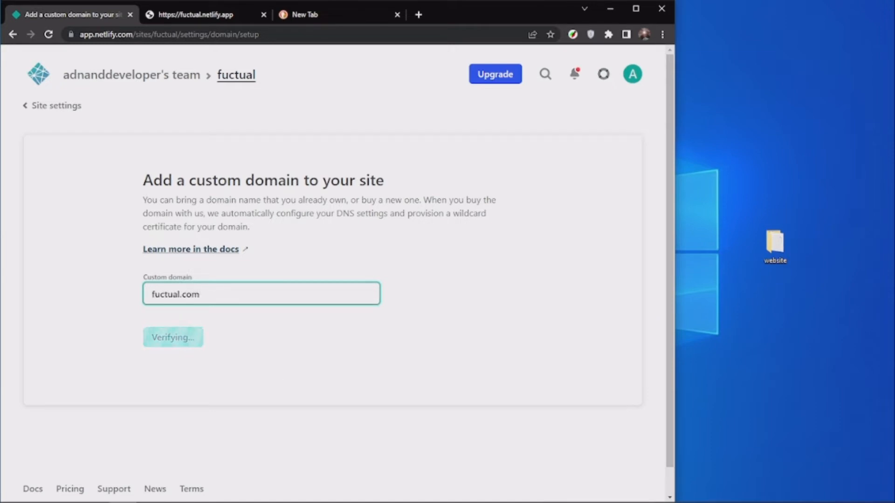
pyautogui.scroll(-3, 231, 117)
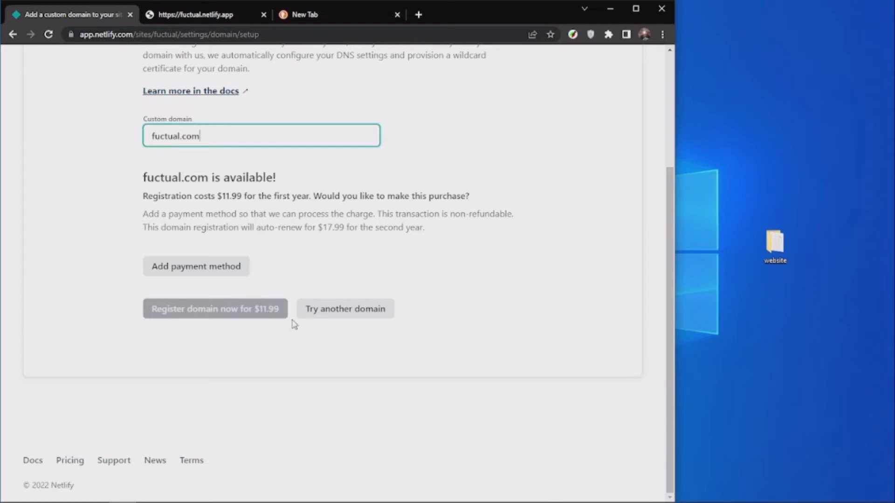
pyautogui.scroll(4, 261, 305)
pyautogui.scroll(-4, 261, 281)
# Replace the custom domain with the personal .ml domain, verify it and read the registration notice.
pyautogui.hotkey('ctrl', 'a')
pyautogui.write('ad')
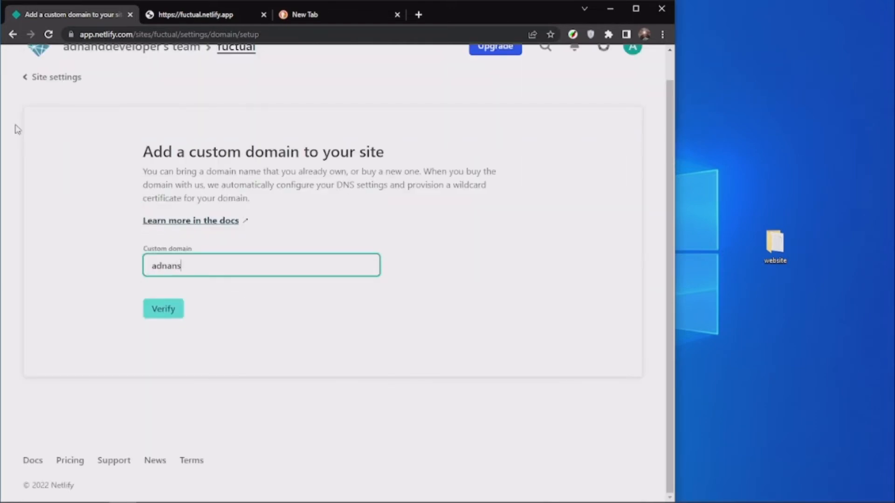
pyautogui.write('nans.ml')
pyautogui.press('Return')
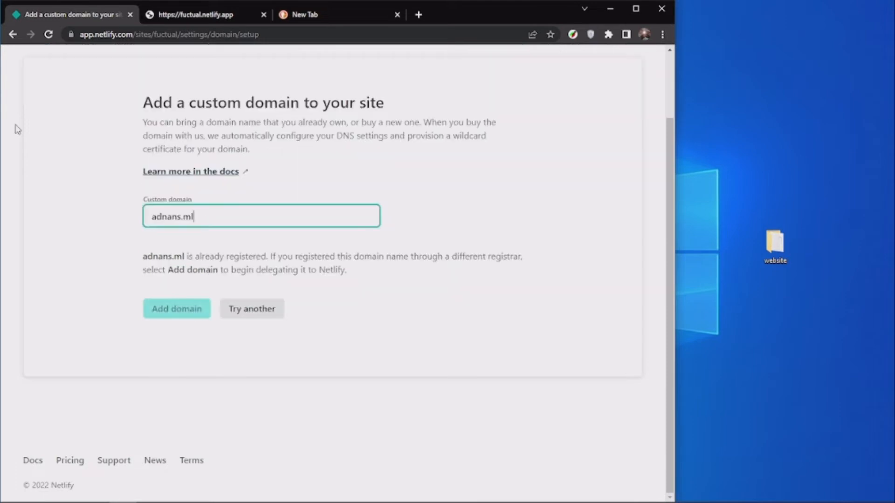
pyautogui.moveTo(140, 257); pyautogui.dragTo(497, 257)
pyautogui.click(496, 256)
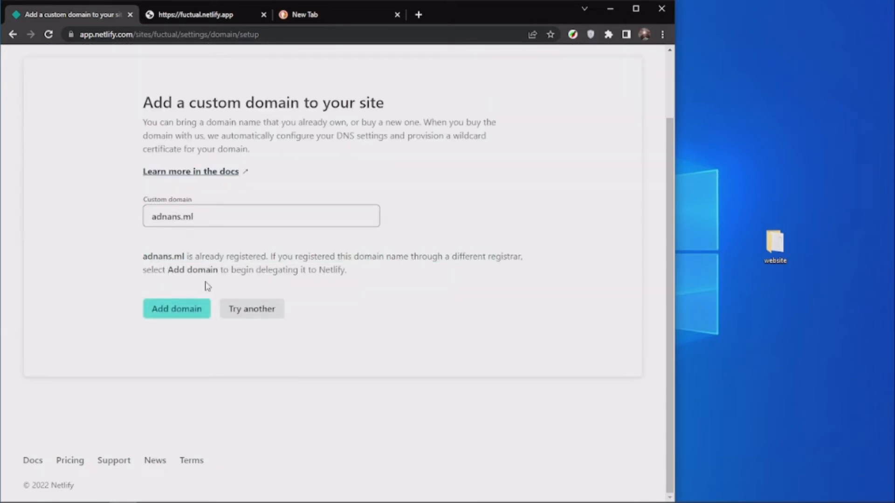
pyautogui.moveTo(213, 225); pyautogui.dragTo(110, 208)
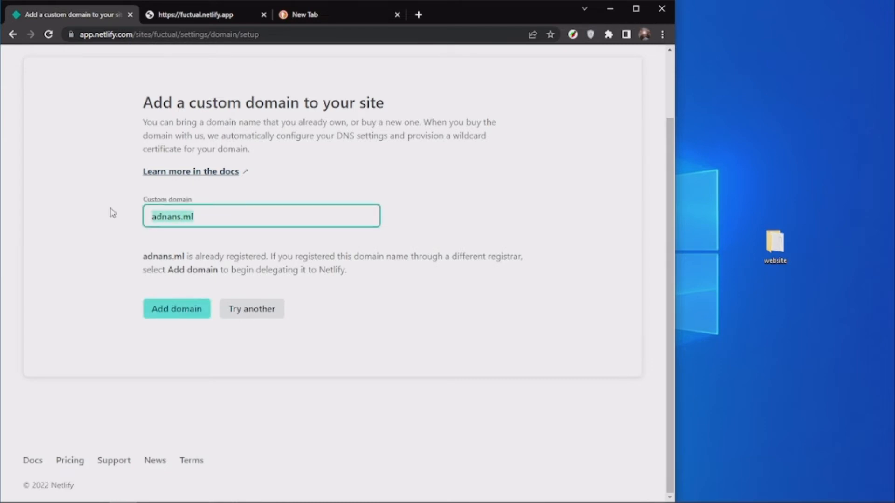
pyautogui.moveTo(246, 254); pyautogui.dragTo(241, 252)
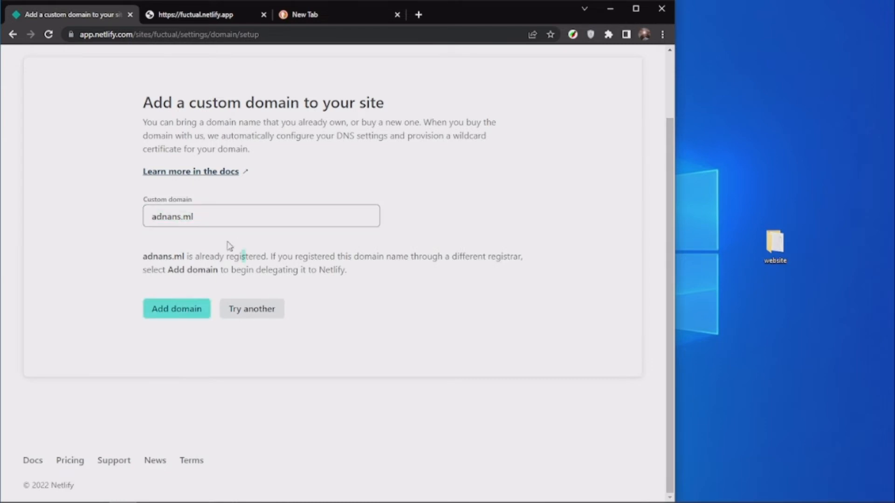
# Try to add the personal .ml domain to the site and read the response.
pyautogui.click(159, 316)
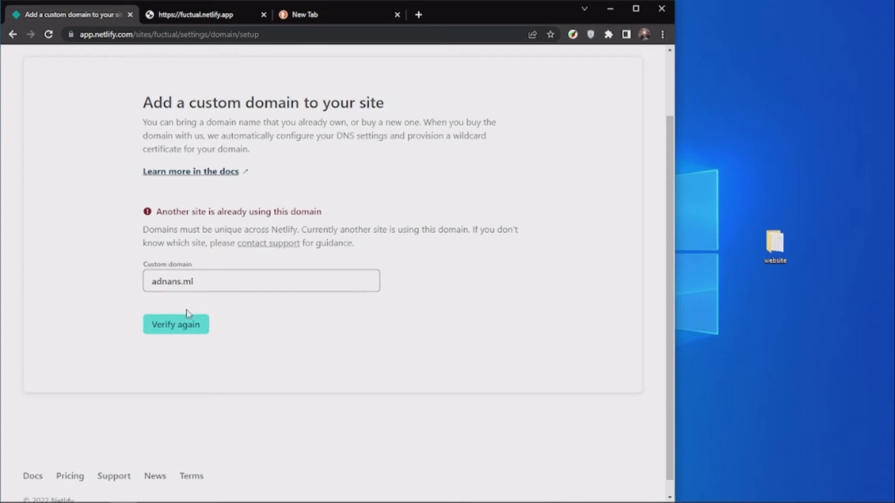
pyautogui.moveTo(167, 224); pyautogui.dragTo(421, 230)
pyautogui.click(304, 193)
pyautogui.moveTo(193, 280); pyautogui.dragTo(97, 275)
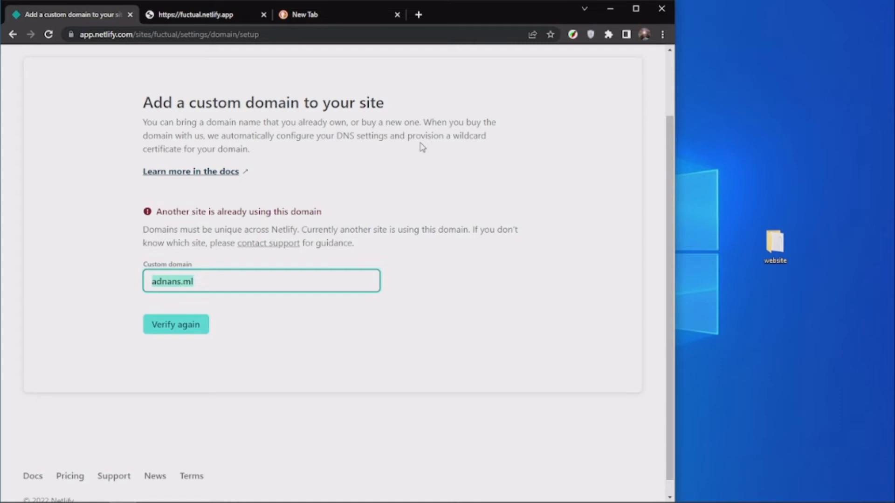
# Search the web for freenom in the spare browser tab and look over the results.
pyautogui.click(320, 15)
pyautogui.click(220, 36)
pyautogui.write('f')
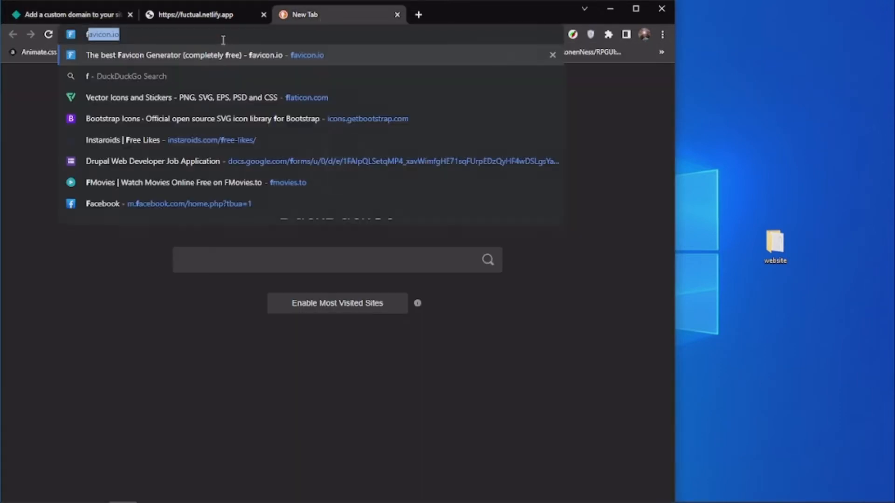
pyautogui.write('reenom')
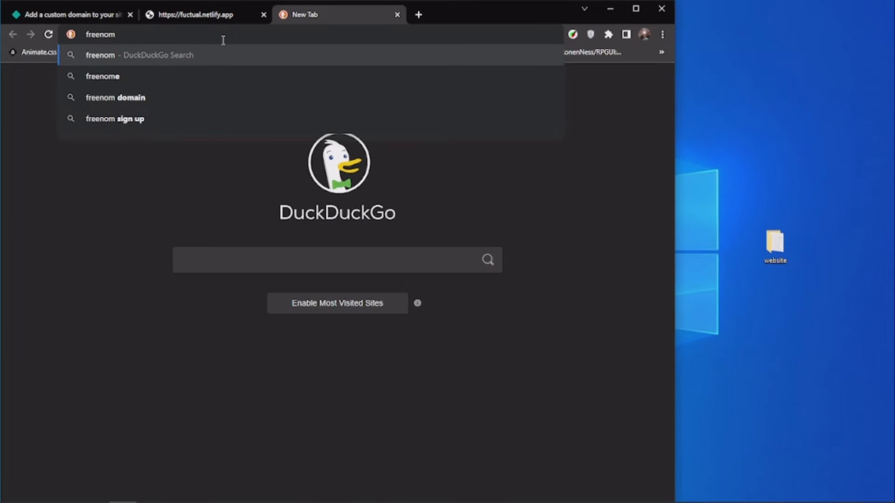
pyautogui.press('Return')
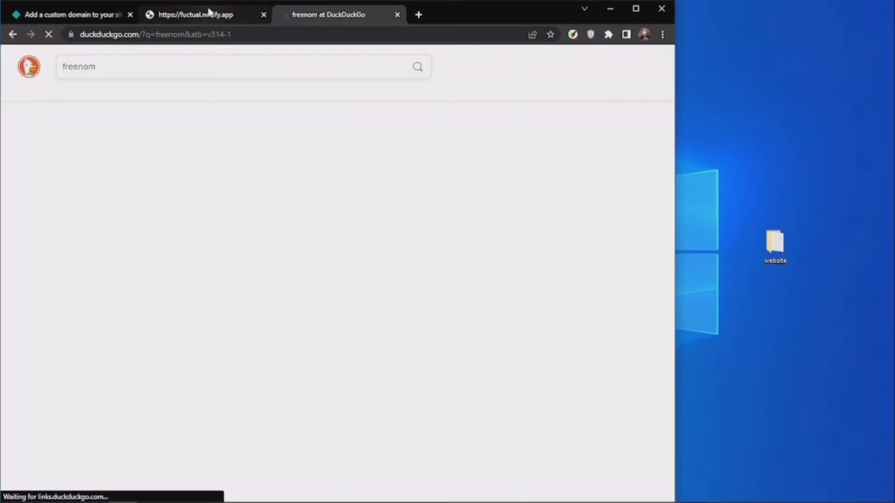
pyautogui.scroll(-1, 93, 154)
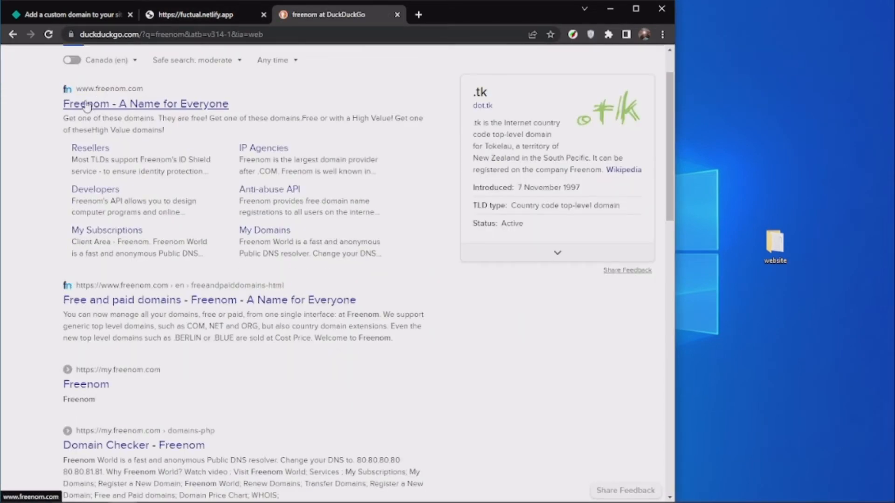
# Open the Freenom website from the search results and go to its sign-in page.
pyautogui.click(52, 16)
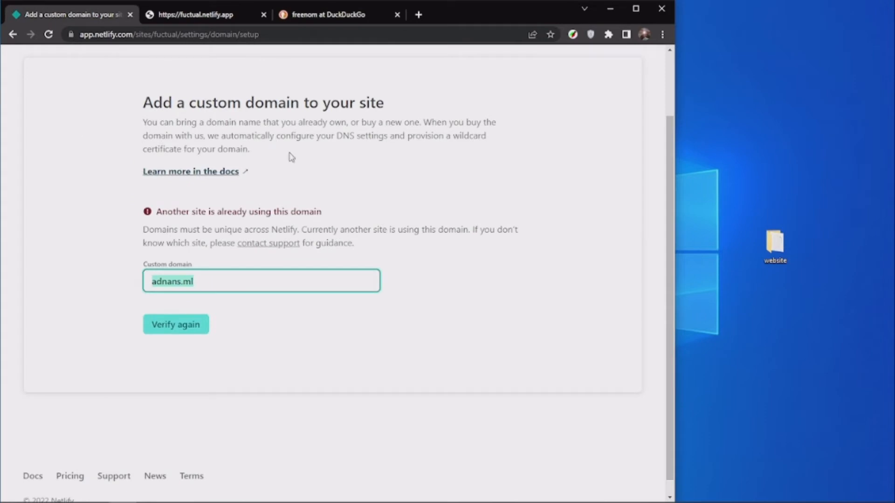
pyautogui.click(327, 15)
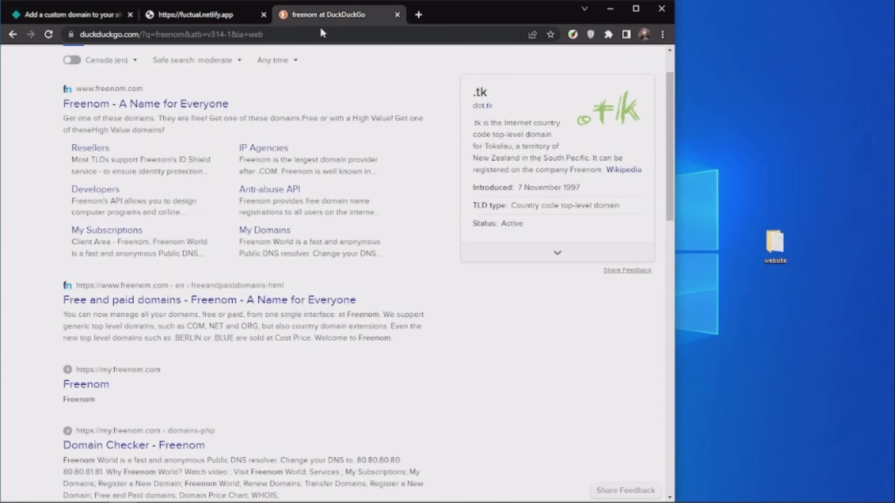
pyautogui.click(122, 106)
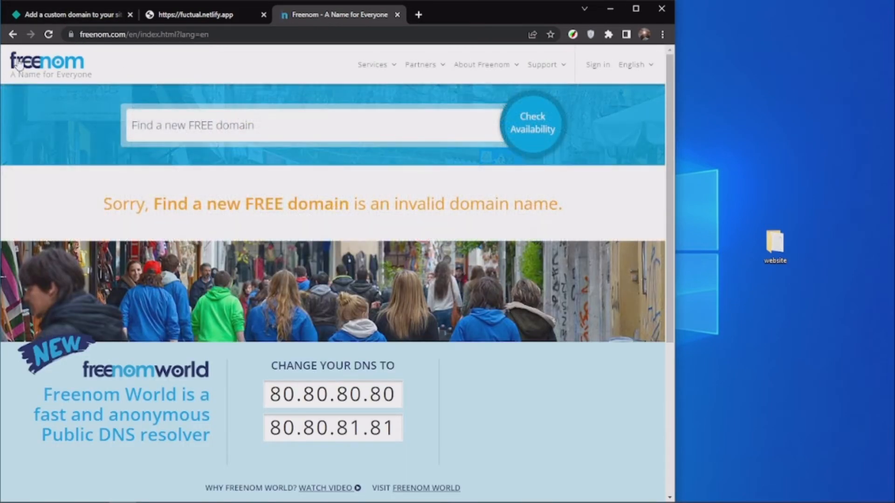
pyautogui.click(179, 137)
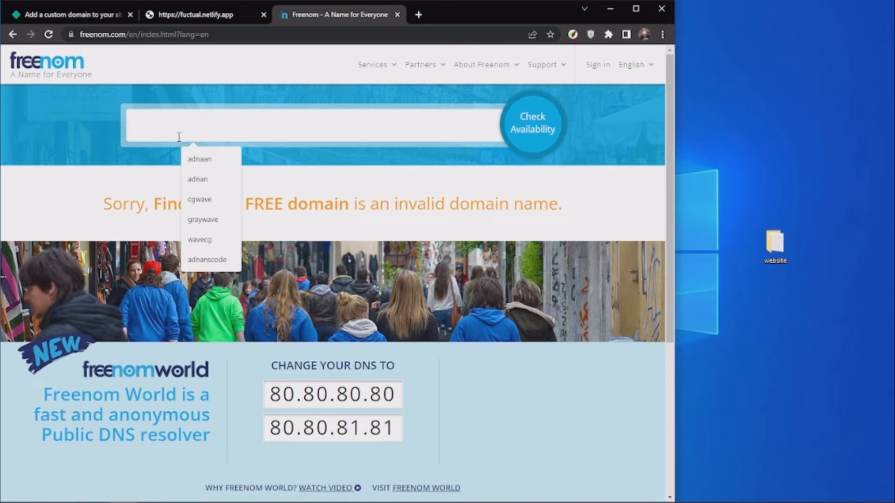
pyautogui.click(598, 65)
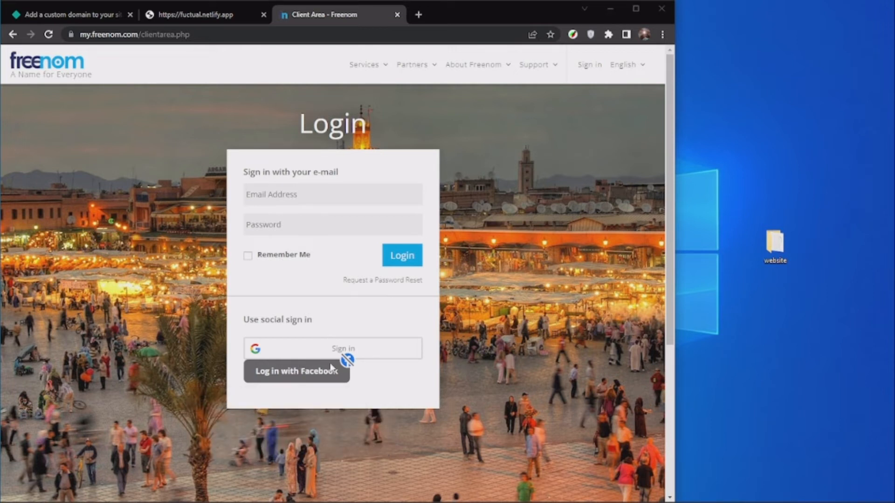
# Inspect the Facebook login button covering the Google sign-in option and delete its element from the page.
pyautogui.moveTo(334, 375)
pyautogui.hotkey('ctrl', 'shift', 'c')
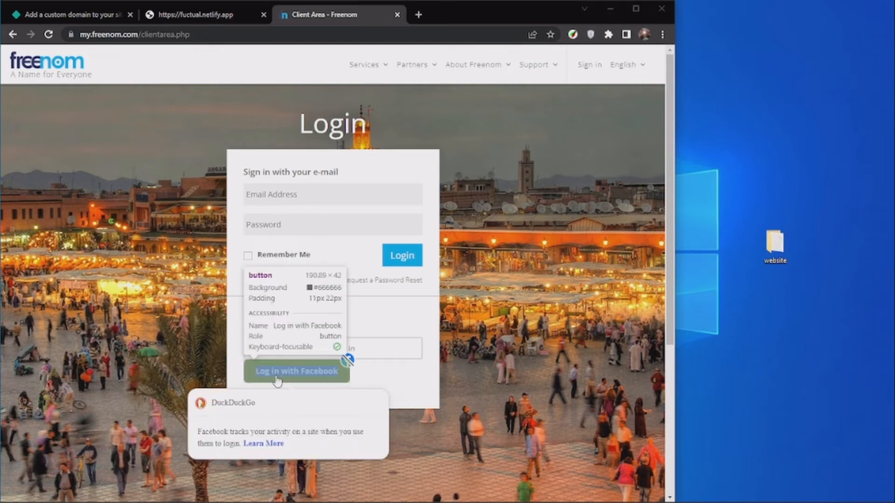
pyautogui.click(303, 380)
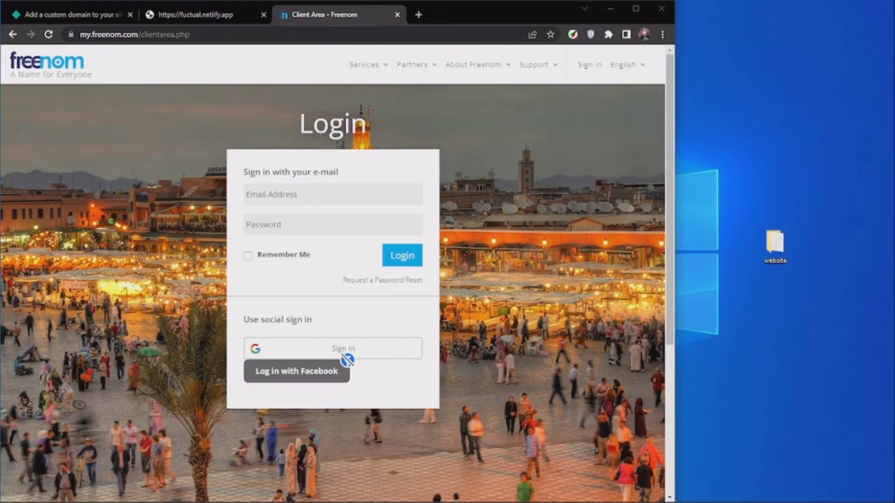
pyautogui.moveTo(0, 43); pyautogui.dragTo(642, 144)
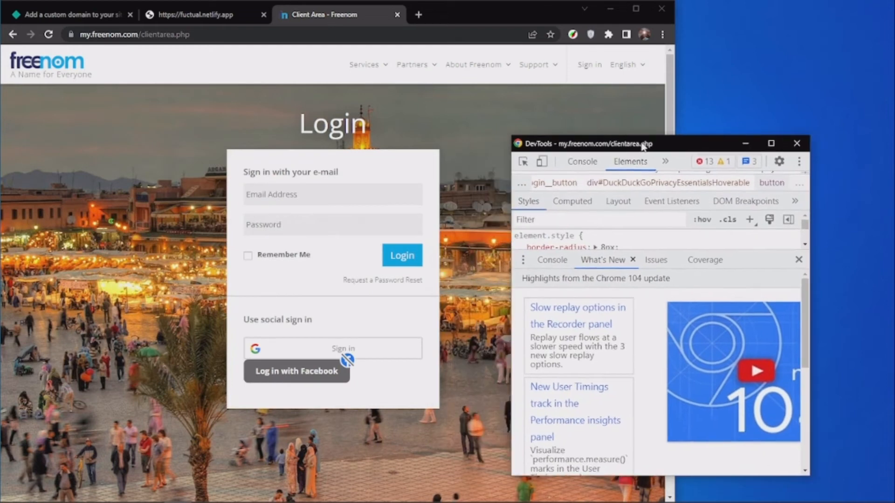
pyautogui.click(799, 259)
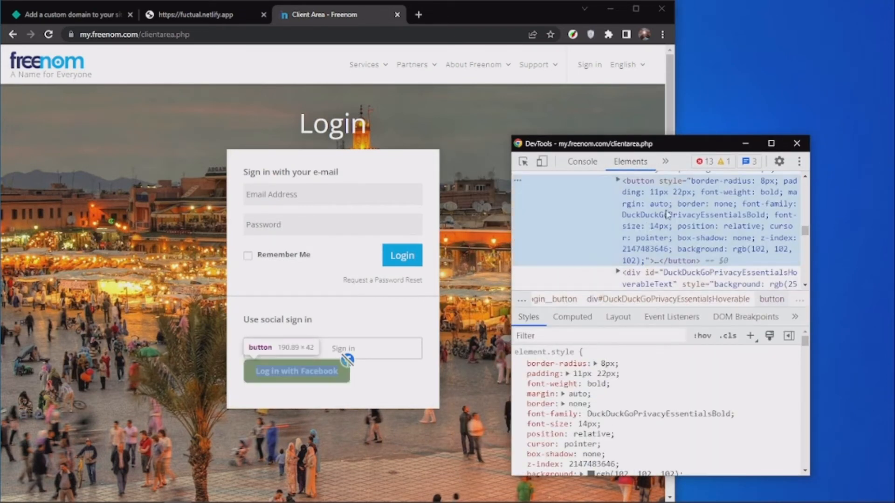
pyautogui.press('Delete')
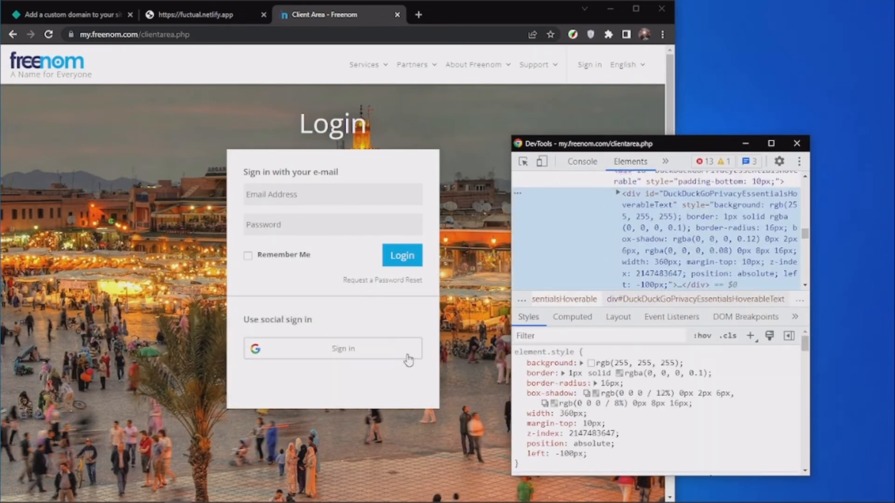
# Sign in to Freenom with the existing Google account and dismiss the developer tools.
pyautogui.click(405, 358)
pyautogui.click(405, 358)
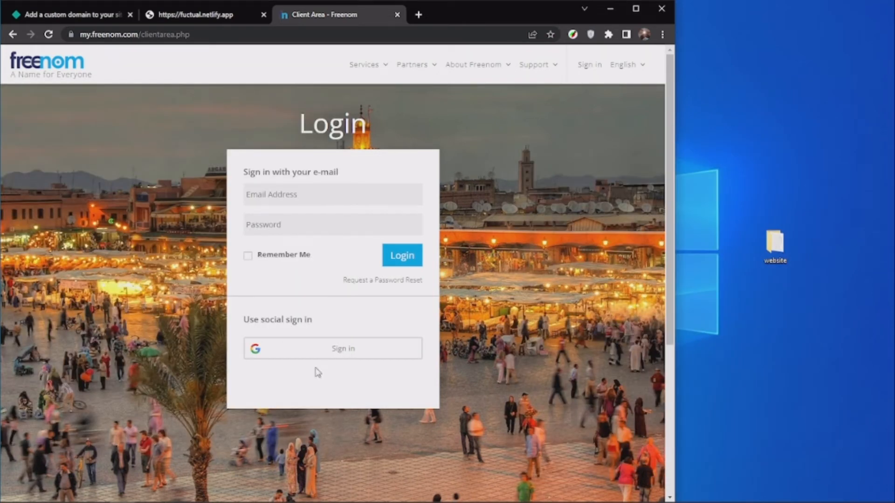
pyautogui.click(315, 357)
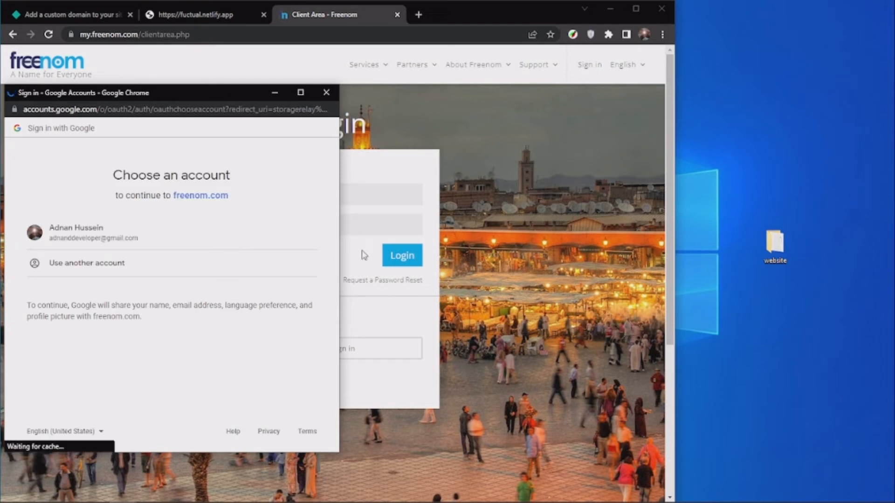
pyautogui.click(70, 233)
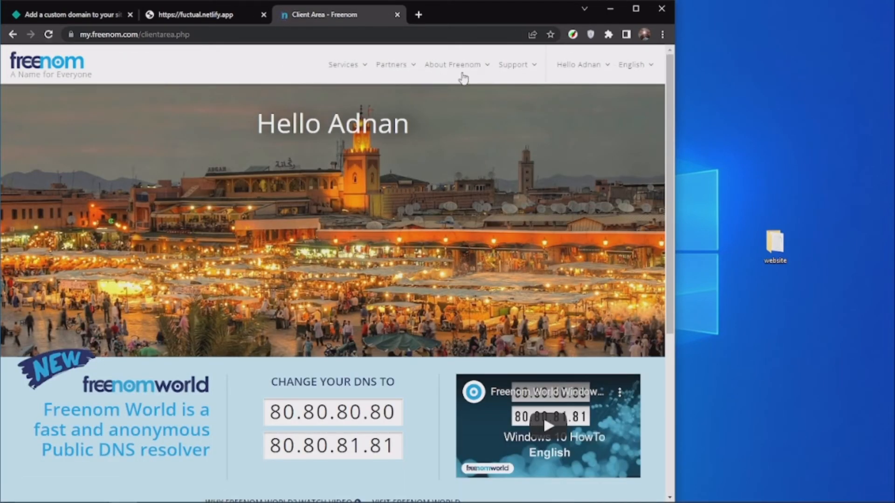
# Open Freenom's page for registering a new domain.
pyautogui.click(343, 67)
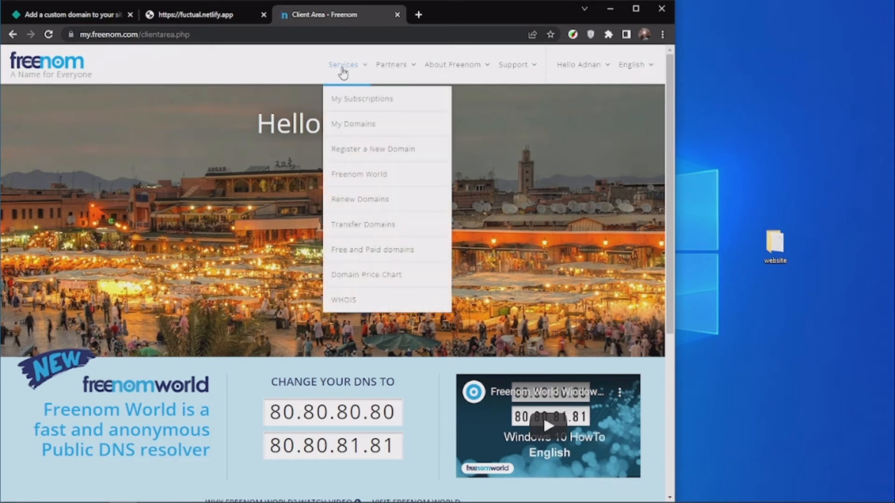
pyautogui.click(366, 152)
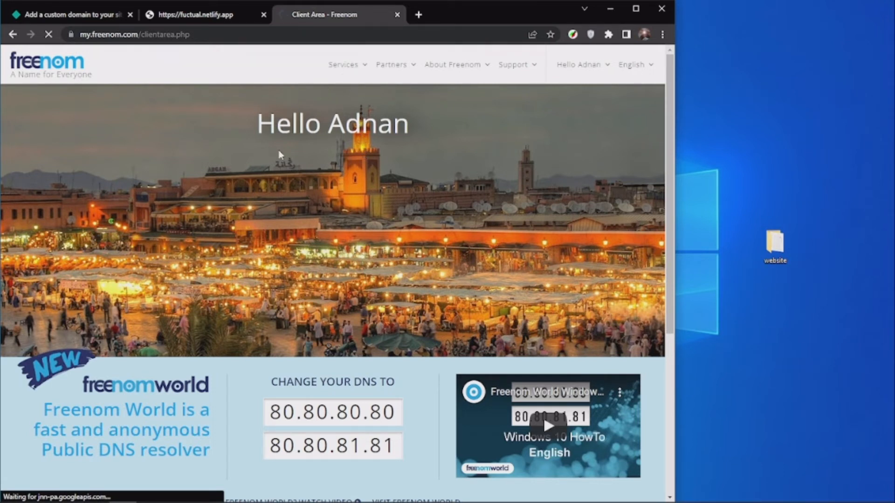
pyautogui.moveTo(298, 124); pyautogui.dragTo(449, 132)
pyautogui.click(449, 132)
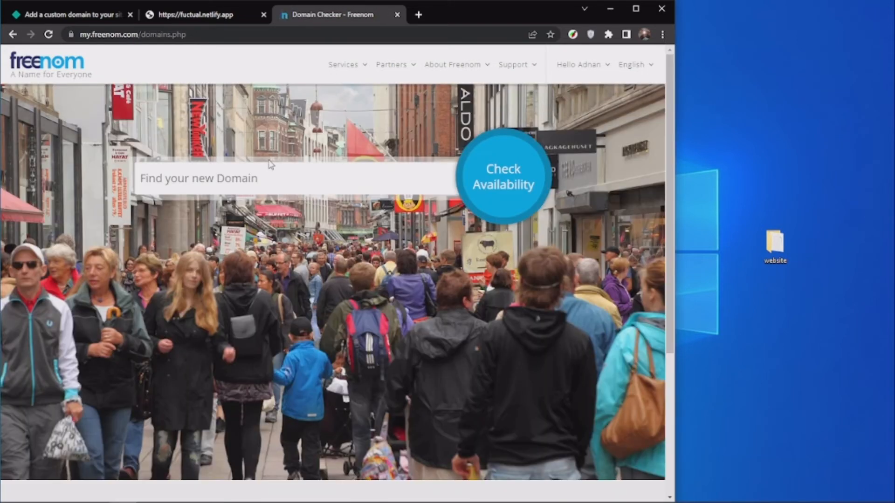
# Check the availability of the domain name fuctual.
pyautogui.click(239, 177)
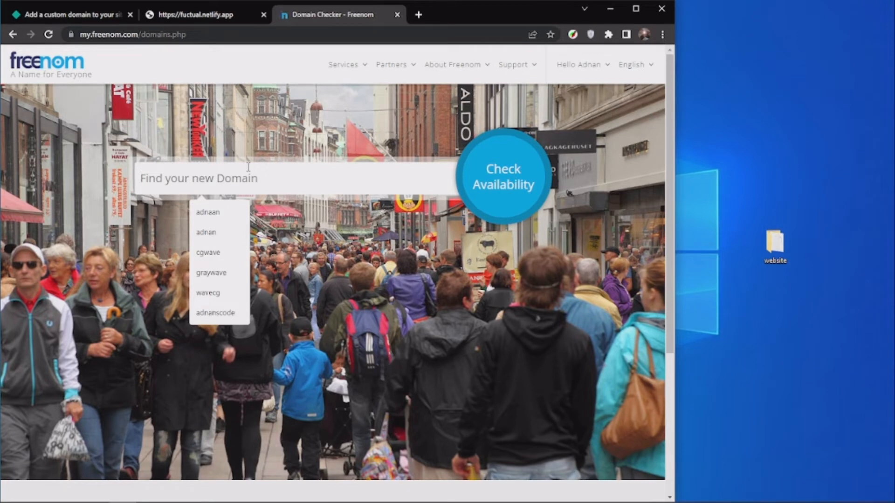
pyautogui.write('f')
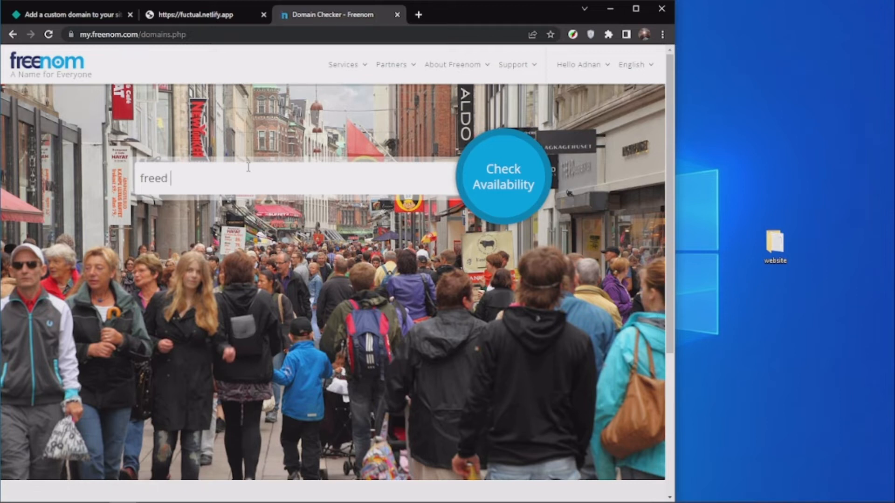
pyautogui.write('re')
pyautogui.press('BackSpace')
pyautogui.press('BackSpace')
pyautogui.press('BackSpace')
pyautogui.write('fu')
pyautogui.click(520, 191)
pyautogui.click(498, 195)
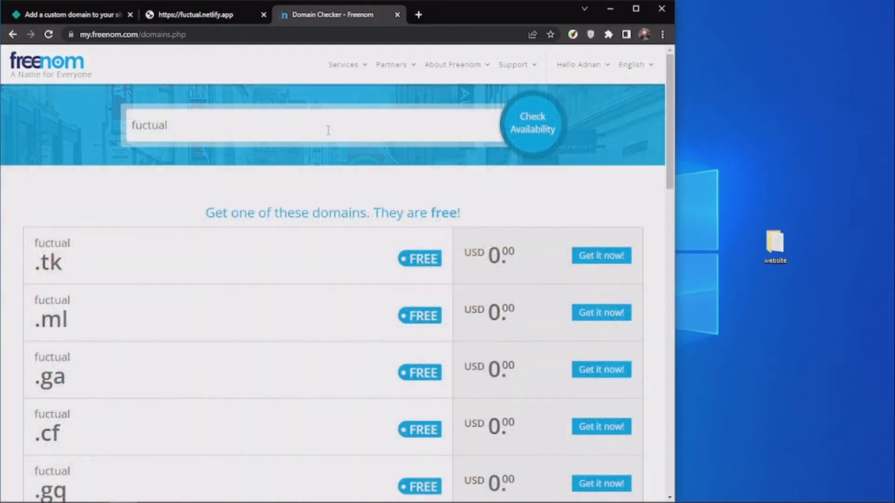
# Review the free and cost-price domain extensions offered for fuctual.
pyautogui.scroll(-1, 43, 275)
pyautogui.moveTo(31, 190); pyautogui.dragTo(51, 206)
pyautogui.click(89, 205)
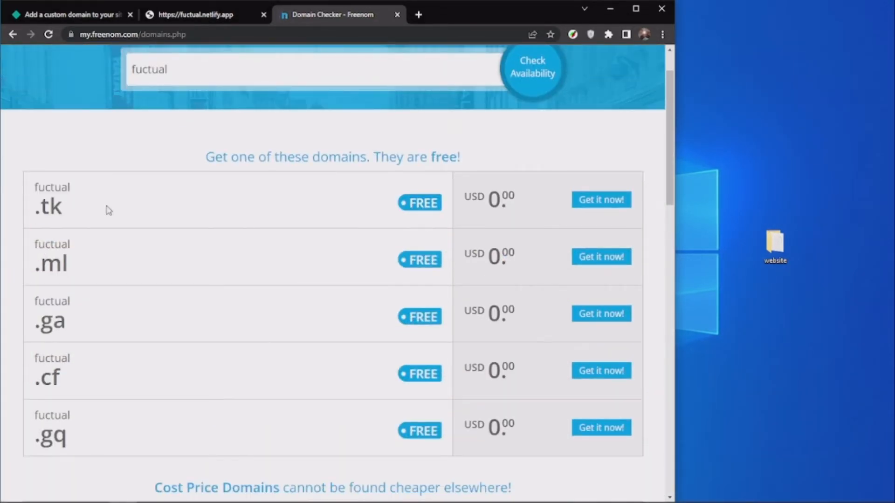
pyautogui.scroll(-10, 64, 210)
pyautogui.scroll(10, 272, 202)
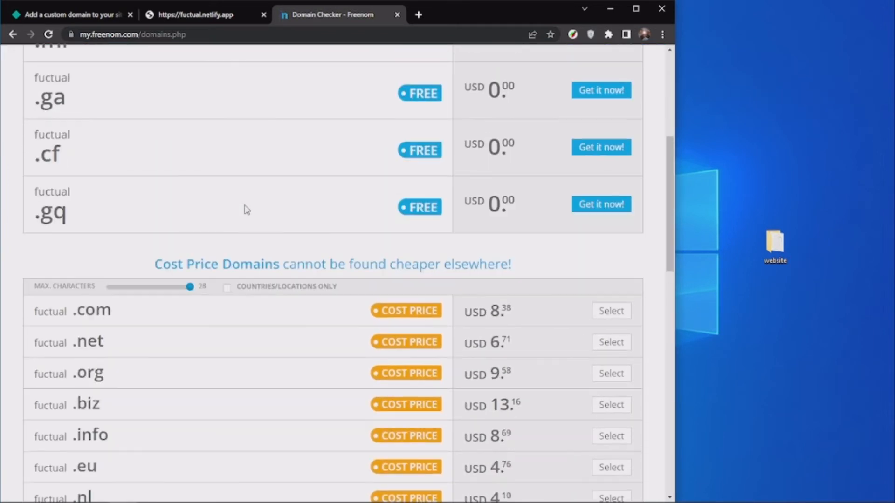
pyautogui.scroll(-5, 65, 211)
pyautogui.scroll(4, 254, 256)
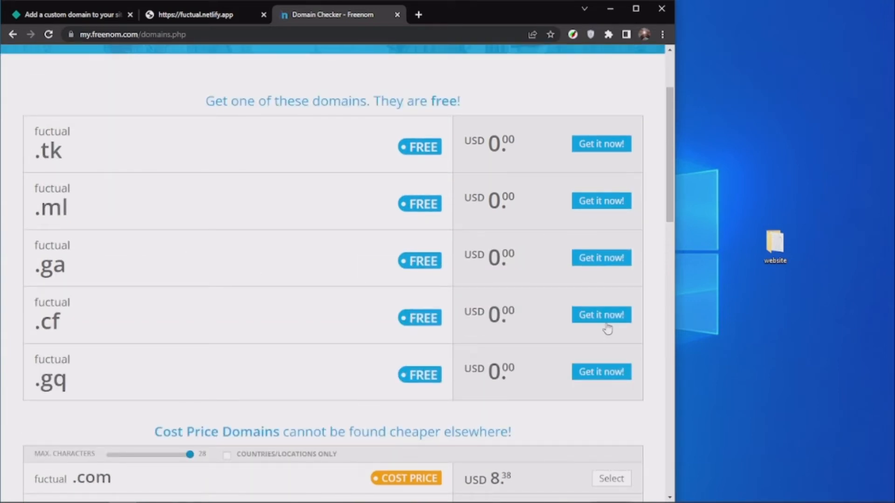
# Add the free fuctual.ml domain to the cart and proceed to checkout.
pyautogui.click(599, 205)
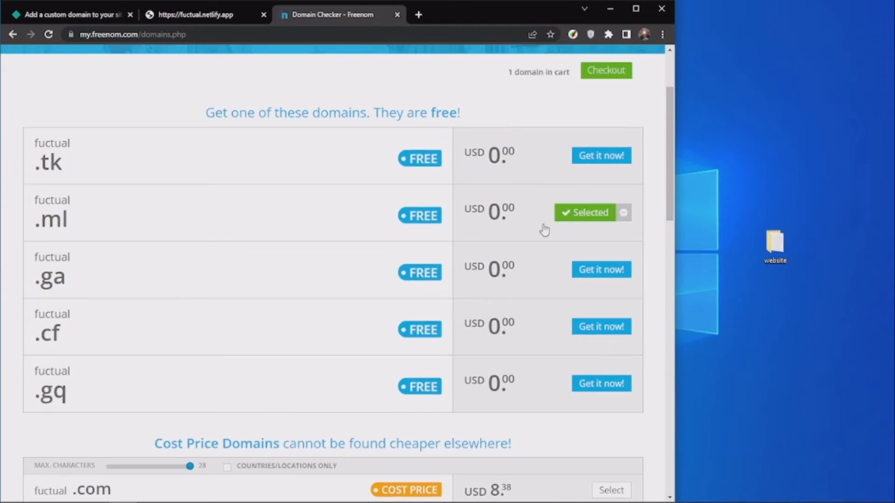
pyautogui.scroll(1, 586, 97)
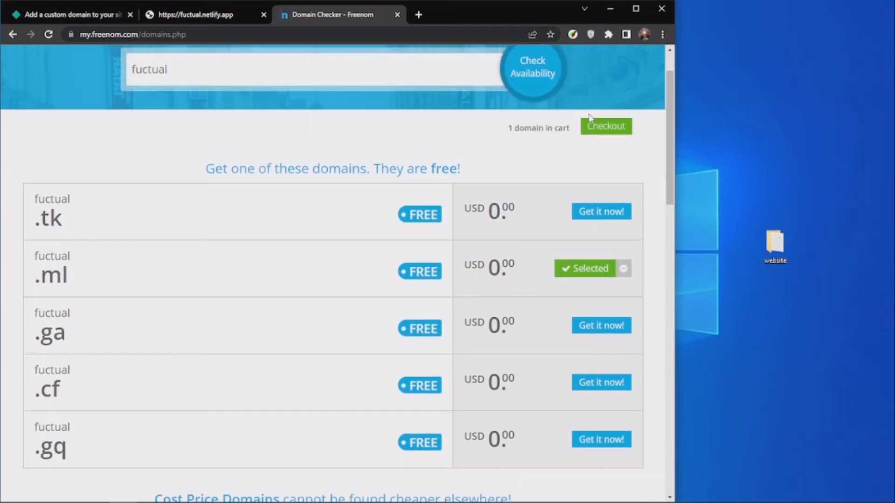
pyautogui.click(605, 133)
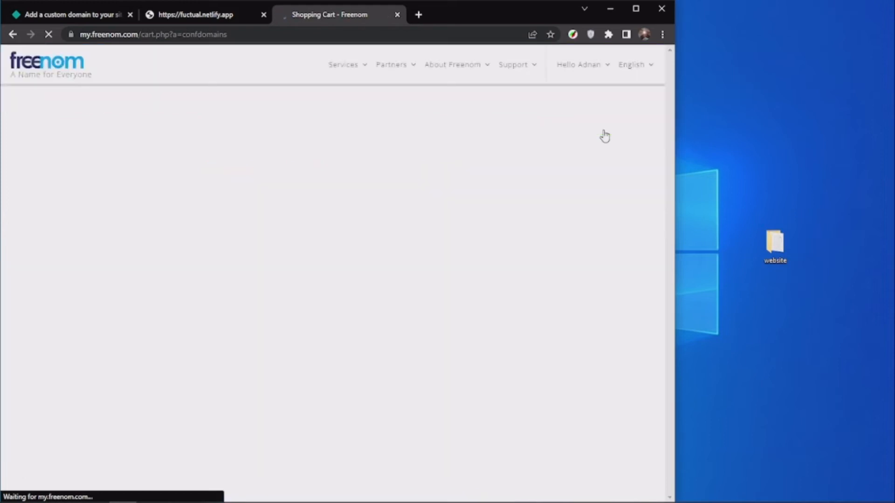
pyautogui.scroll(-3, 478, 203)
pyautogui.scroll(1, 473, 160)
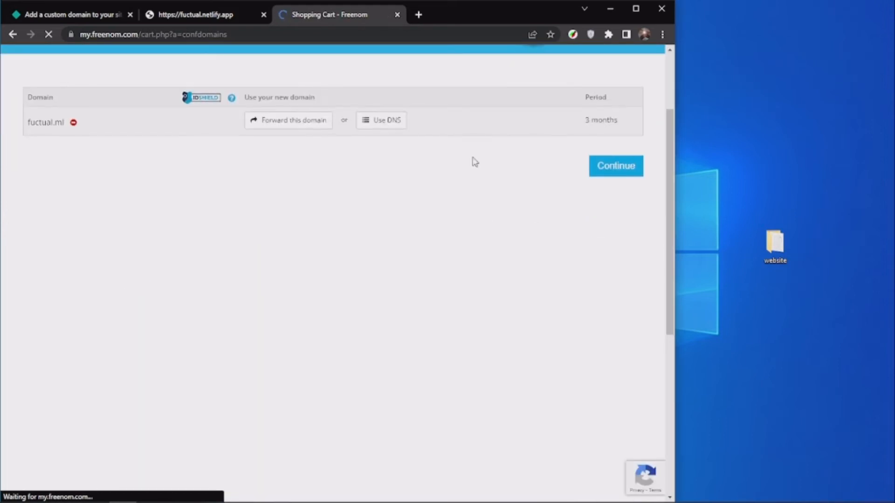
# Set the registration period of fuctual.ml to 12 Months @ FREE and compare it with the paid periods.
pyautogui.click(609, 122)
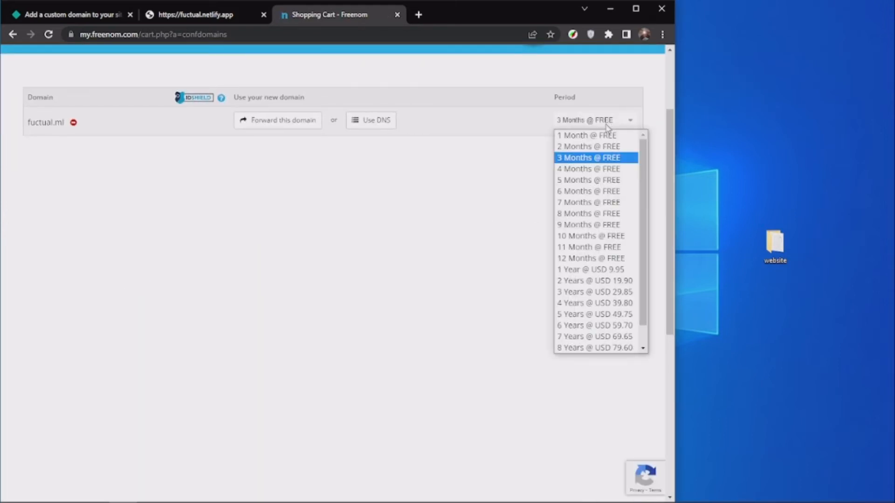
pyautogui.click(578, 259)
pyautogui.click(587, 117)
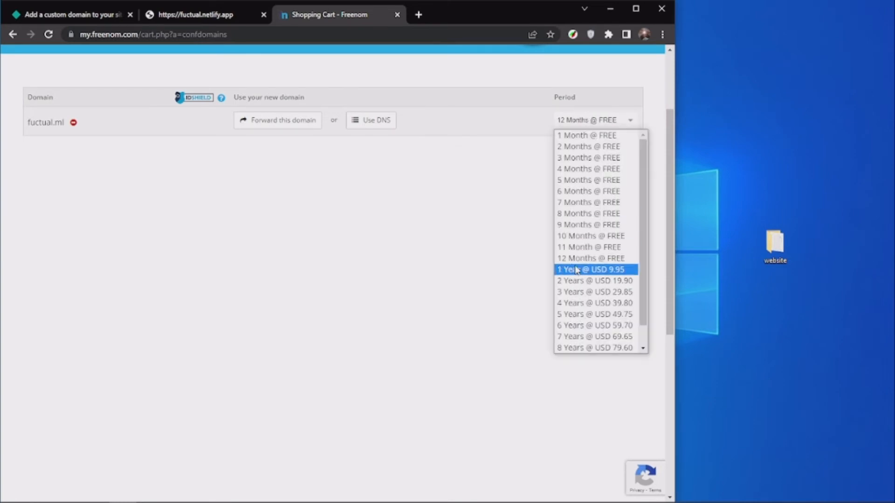
pyautogui.click(511, 249)
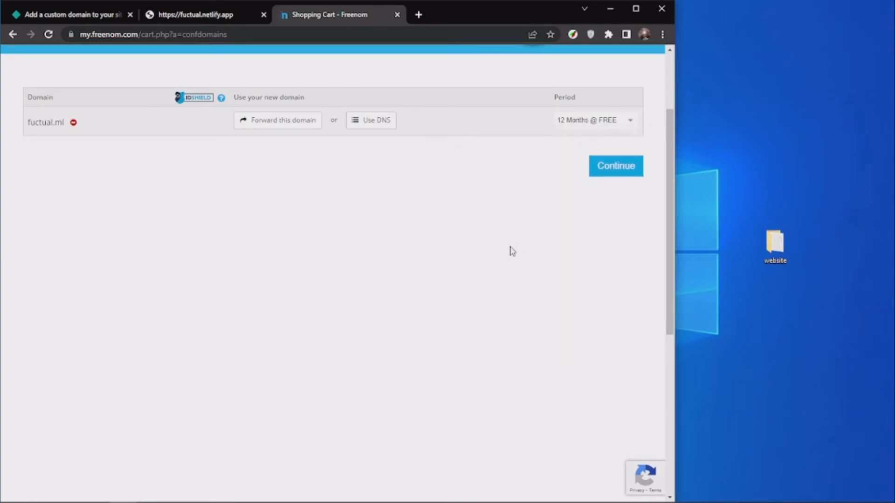
# Continue to the order review, agree to the Terms & Conditions and complete the fuctual.ml order.
pyautogui.click(616, 167)
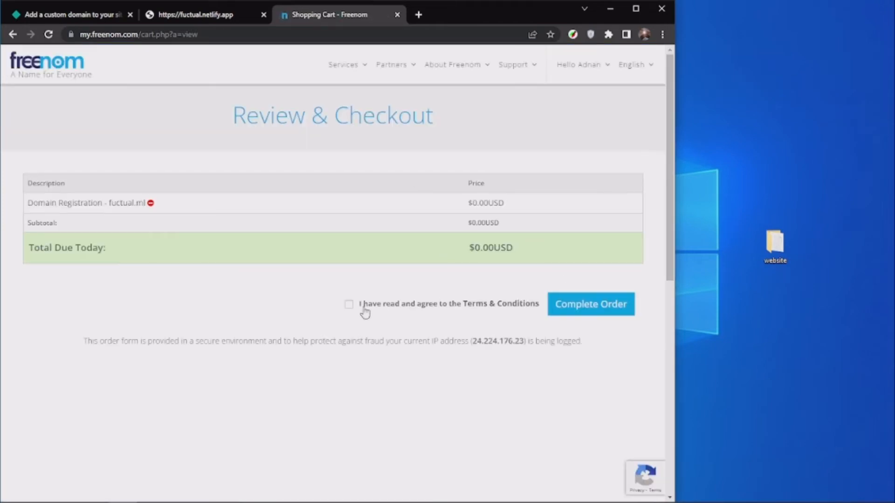
pyautogui.click(349, 305)
pyautogui.click(594, 305)
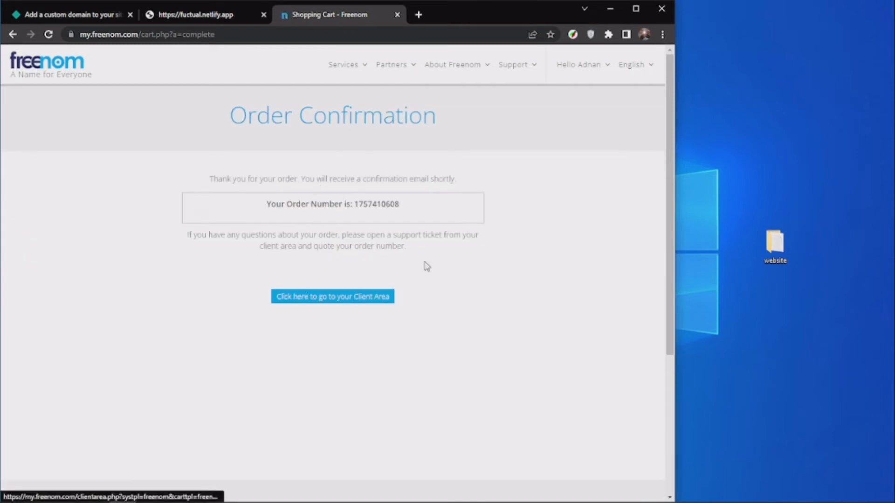
# Open the list of registered domains and go to the management page of fuctual.ml.
pyautogui.click(349, 66)
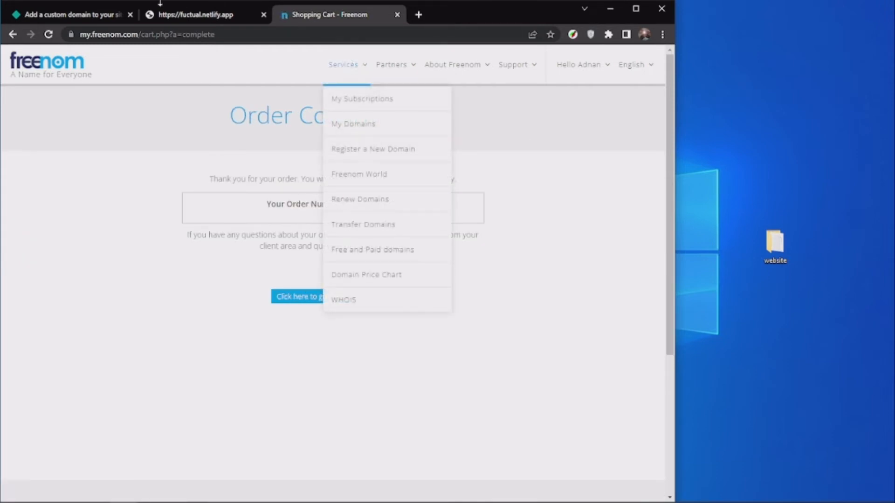
pyautogui.click(363, 122)
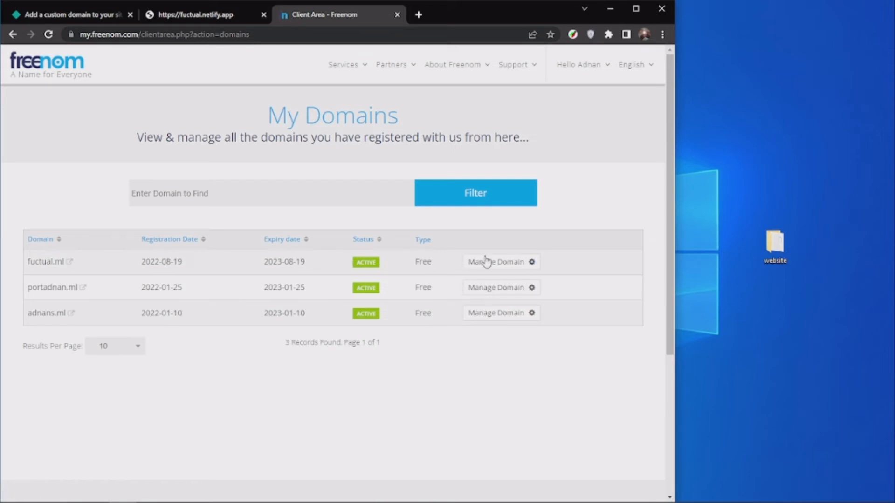
pyautogui.click(512, 267)
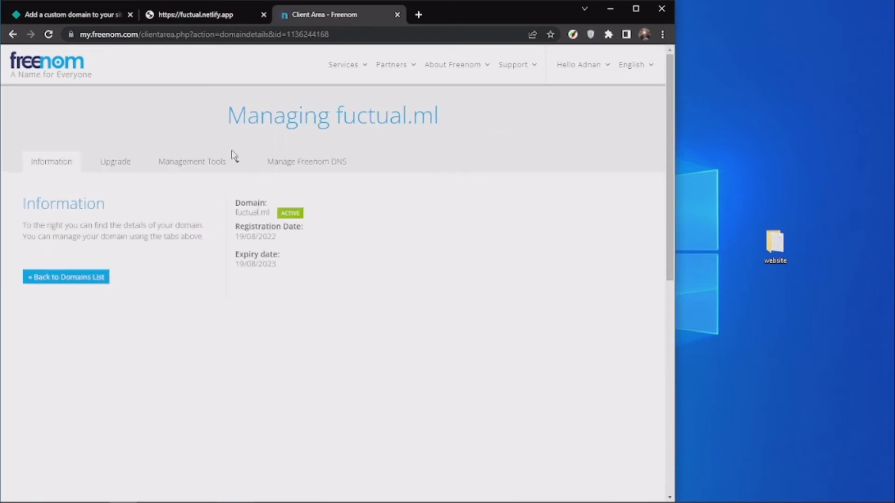
# Check the Freenom DNS management page for fuctual.ml and return to the domain details.
pyautogui.click(208, 173)
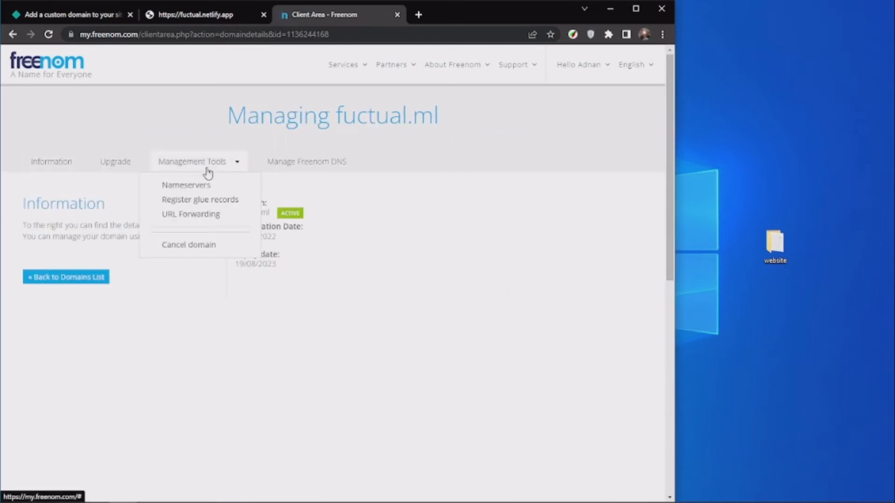
pyautogui.click(295, 161)
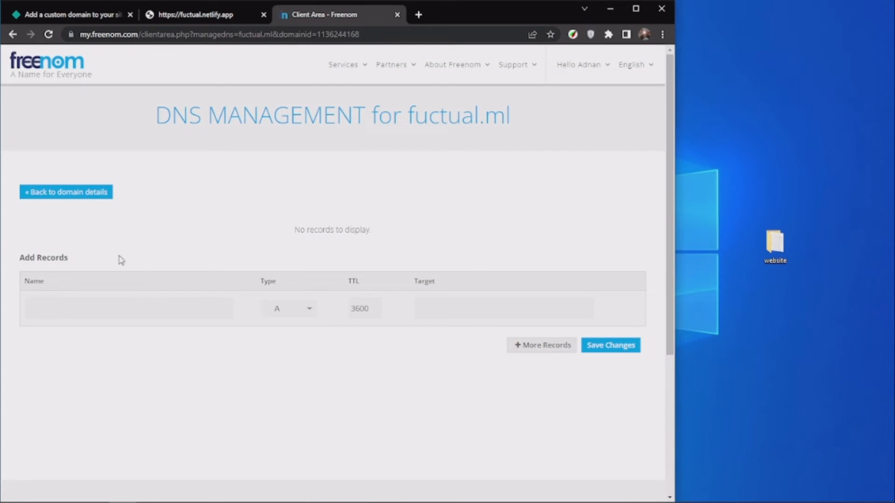
pyautogui.click(76, 193)
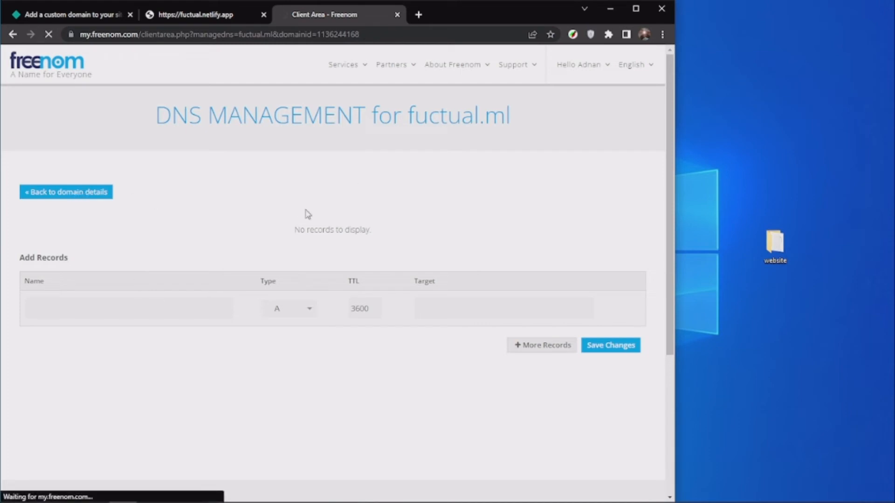
# Open the nameserver settings of fuctual.ml and choose to use custom nameservers.
pyautogui.click(205, 164)
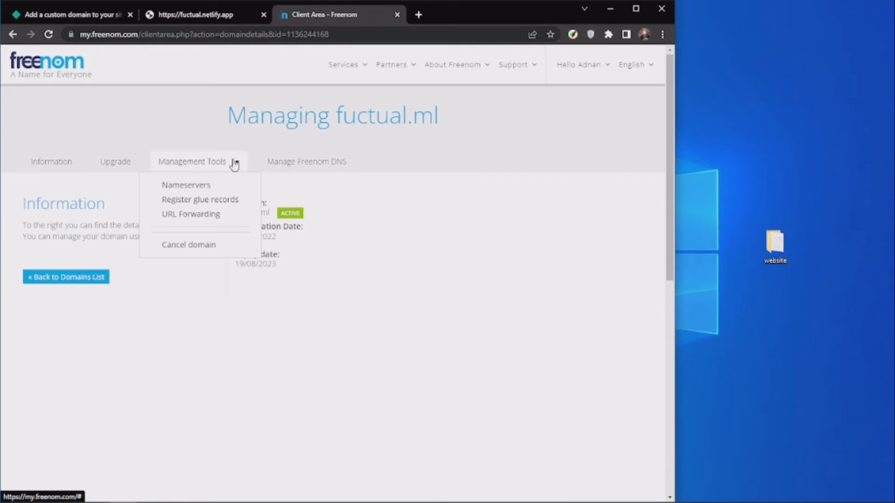
pyautogui.click(186, 191)
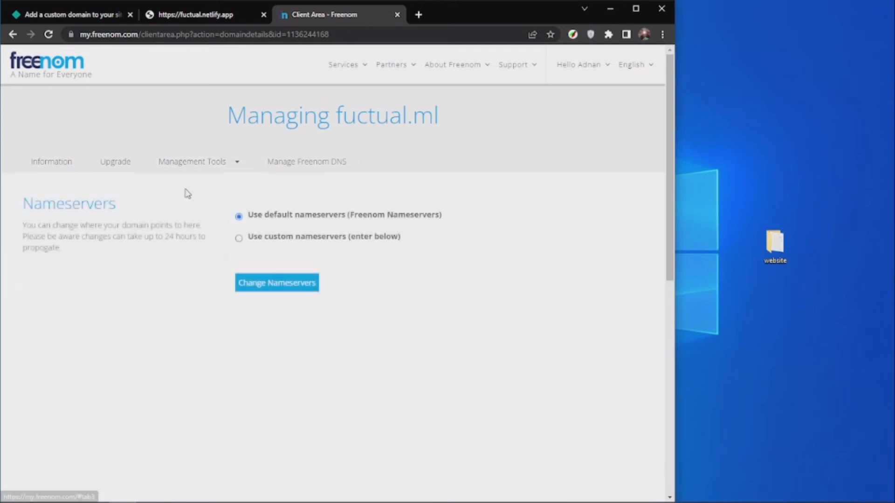
pyautogui.click(245, 242)
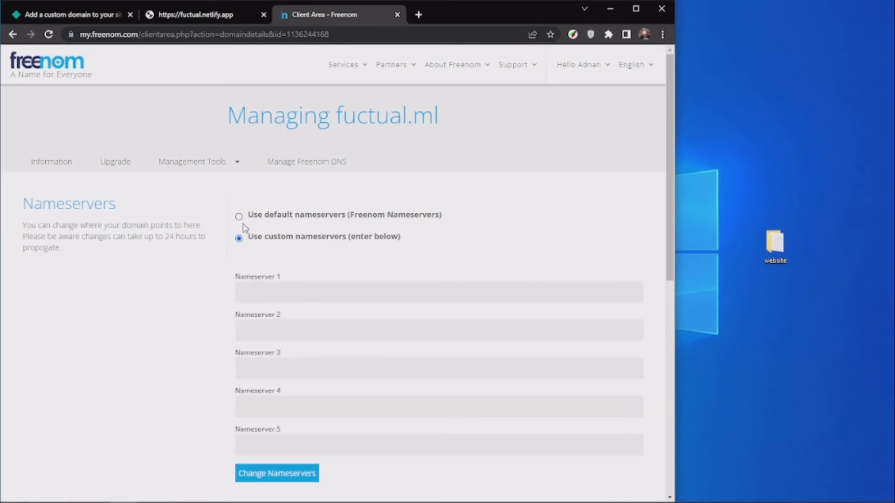
# Switch to Netlify, try to verify fuctual as the site's custom domain, and return to the domain management settings.
pyautogui.click(116, 14)
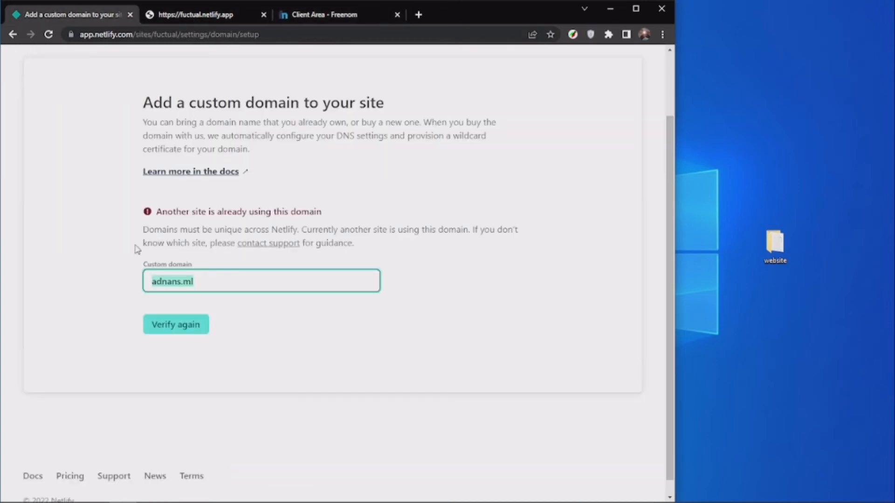
pyautogui.write('fa')
pyautogui.click(176, 325)
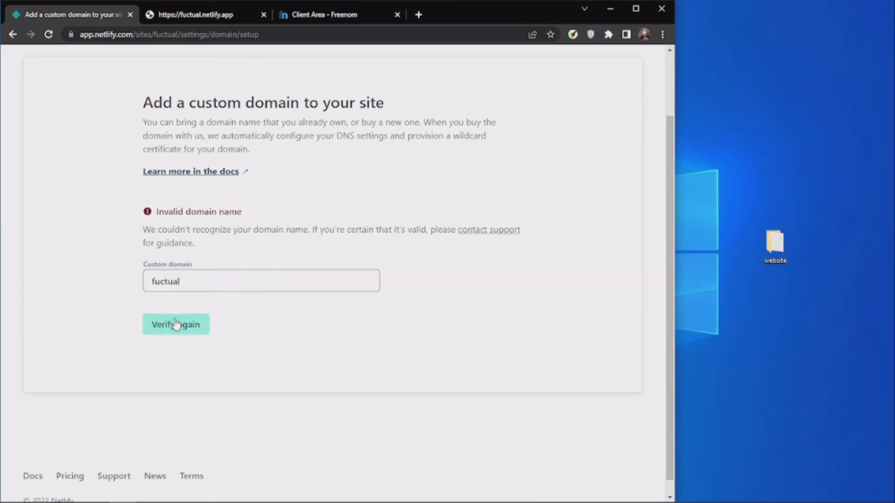
pyautogui.click(175, 324)
pyautogui.click(182, 286)
pyautogui.hotkey('alt', 'Left')
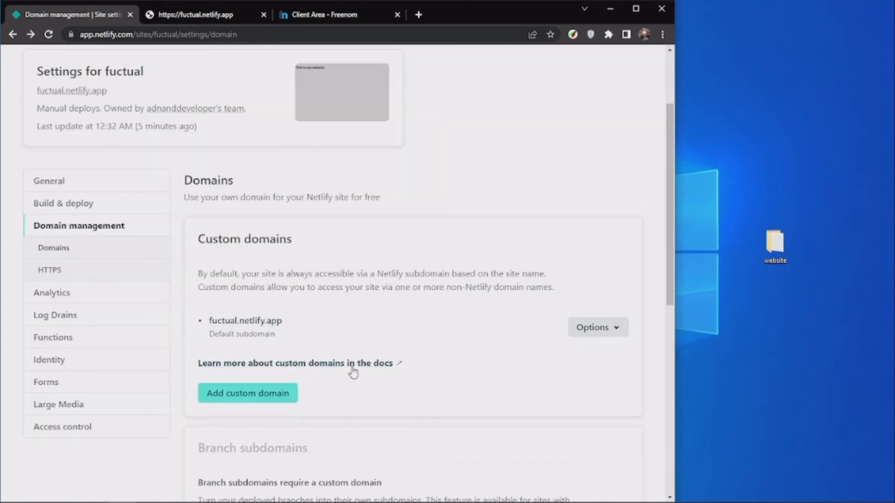
# Verify fuctual.ml and add it as the site's custom domain.
pyautogui.click(247, 394)
pyautogui.click(168, 294)
pyautogui.write('fuctual.ml')
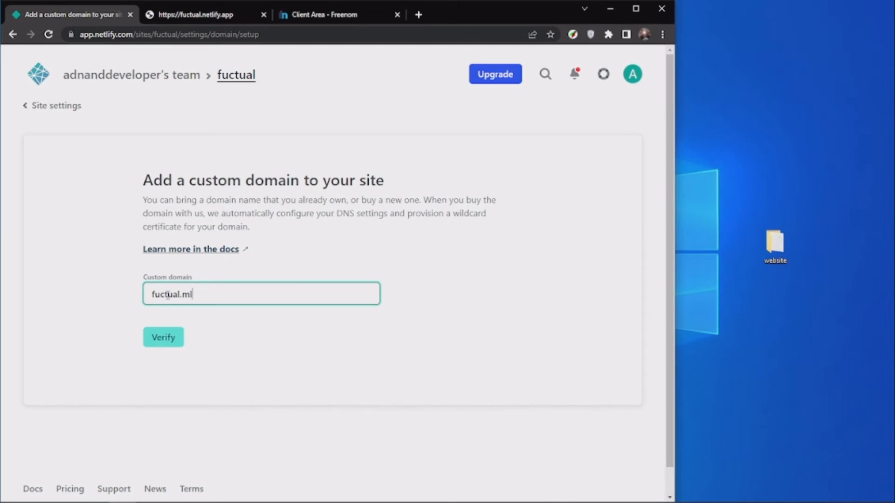
pyautogui.click(168, 338)
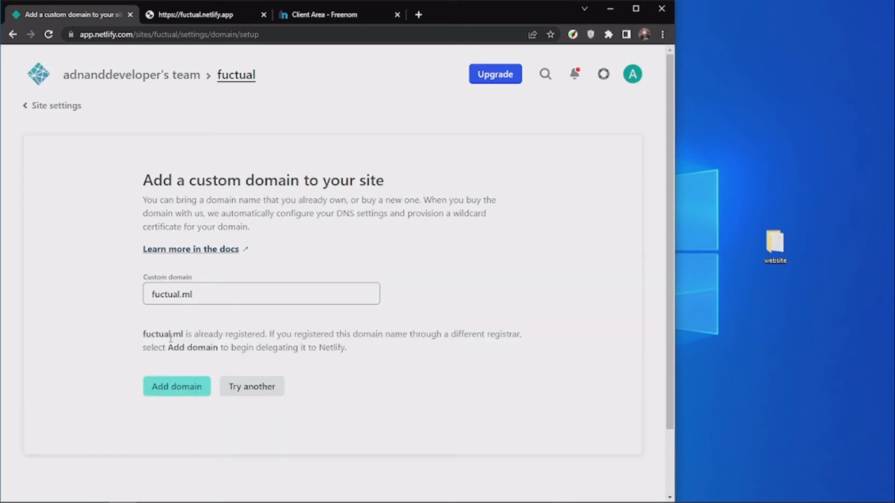
pyautogui.click(165, 387)
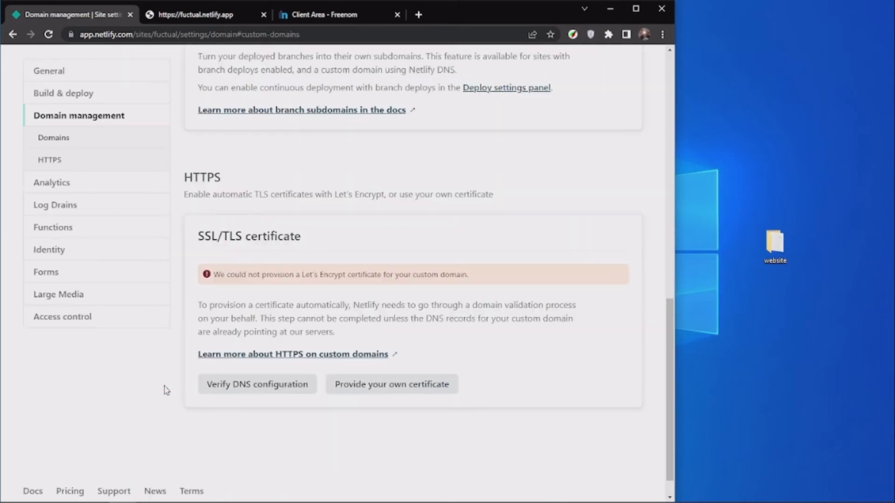
pyautogui.scroll(6, 306, 385)
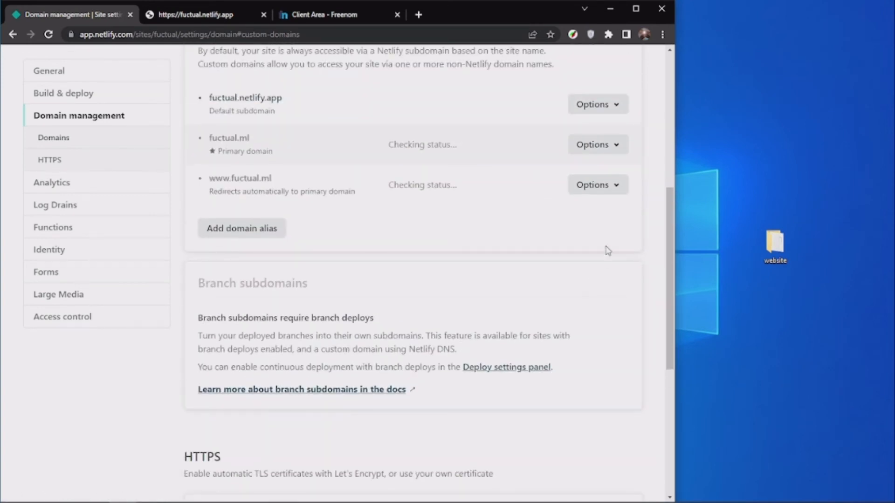
pyautogui.click(606, 185)
pyautogui.scroll(-6, 554, 216)
pyautogui.scroll(5, 521, 221)
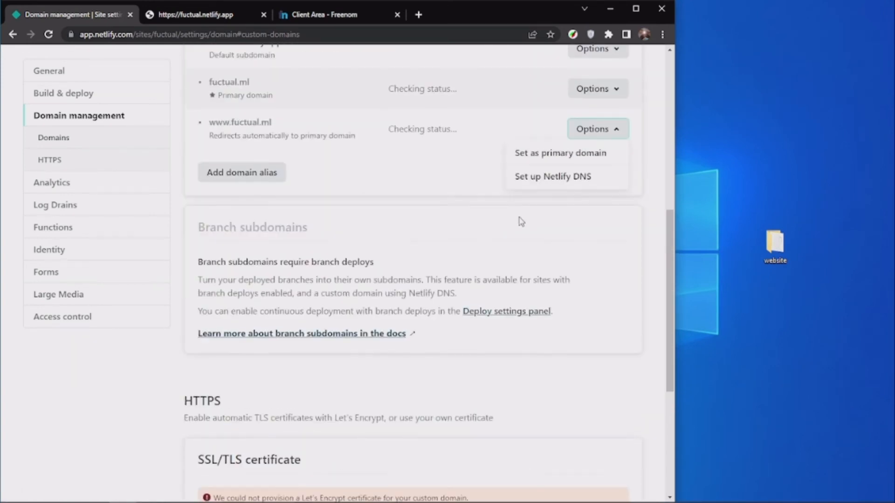
pyautogui.scroll(3, 521, 221)
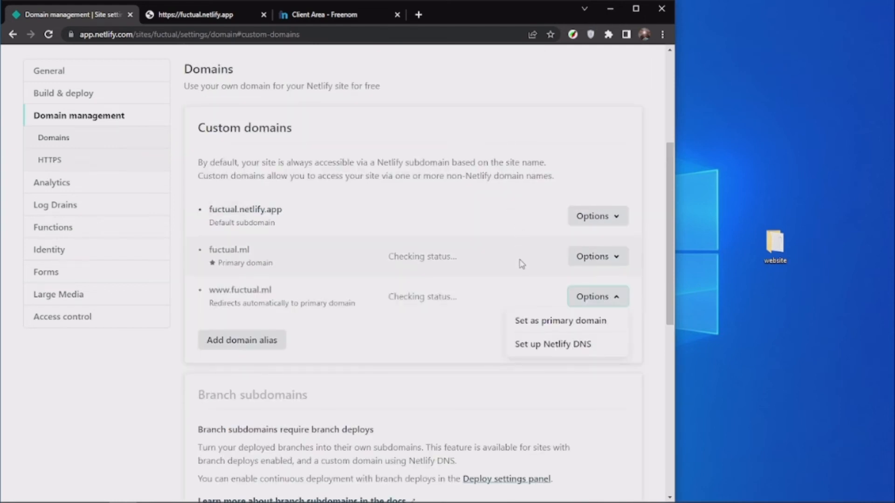
pyautogui.scroll(-7, 594, 268)
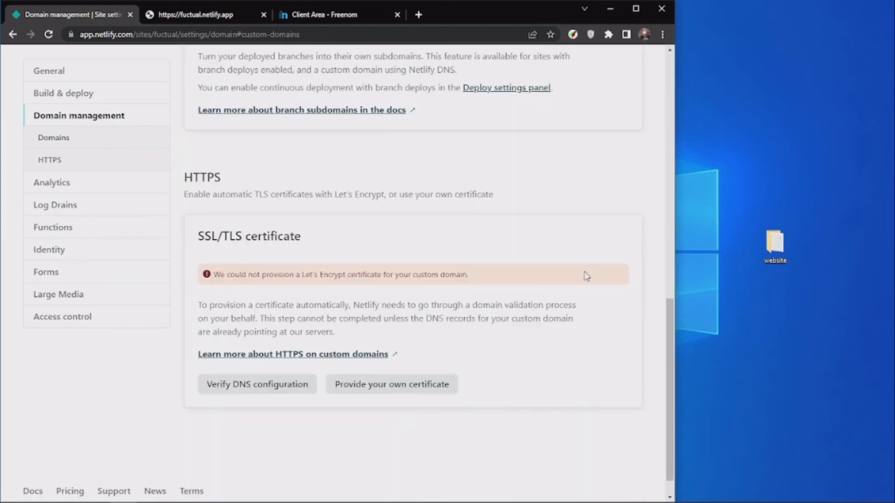
# Start verifying the DNS configuration for the site's SSL/TLS certificate and return to the custom domains list.
pyautogui.click(262, 390)
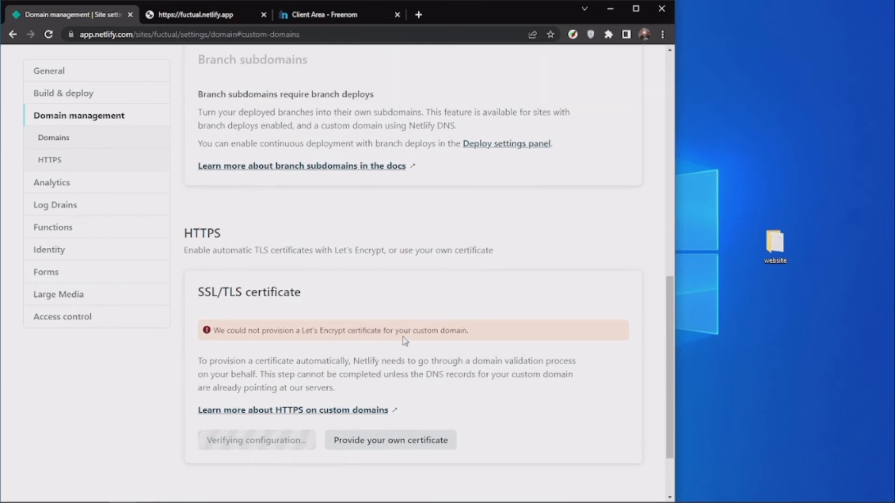
pyautogui.scroll(5, 420, 317)
pyautogui.scroll(-6, 442, 280)
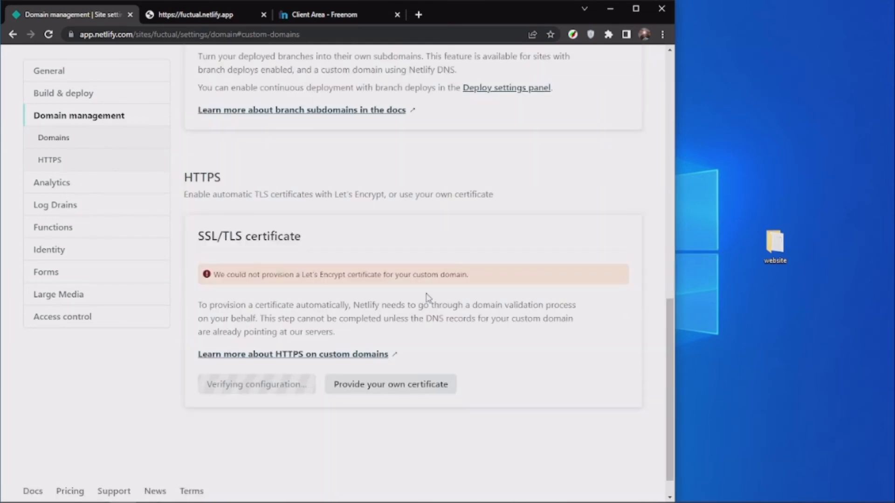
pyautogui.scroll(7, 422, 286)
pyautogui.scroll(-5, 422, 279)
pyautogui.scroll(5, 422, 277)
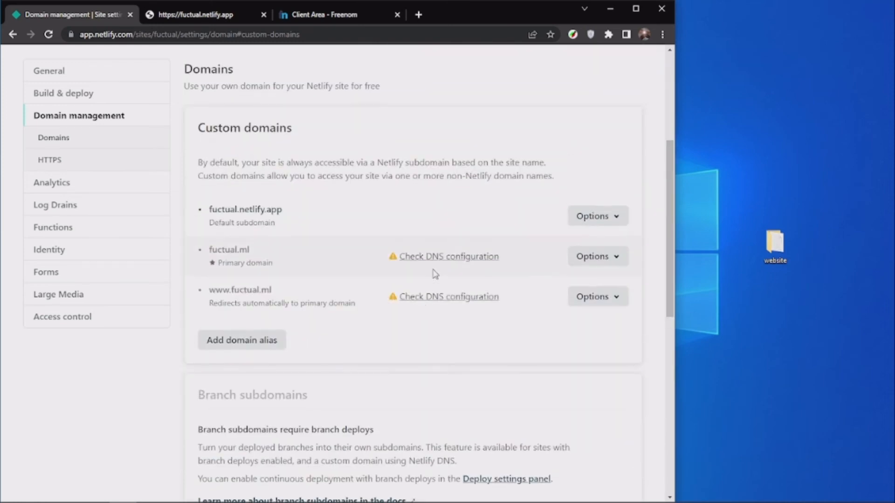
# Review the DNS configuration instructions for fuctual.ml and start setting up Netlify DNS for the domain.
pyautogui.click(434, 264)
pyautogui.scroll(-4, 433, 266)
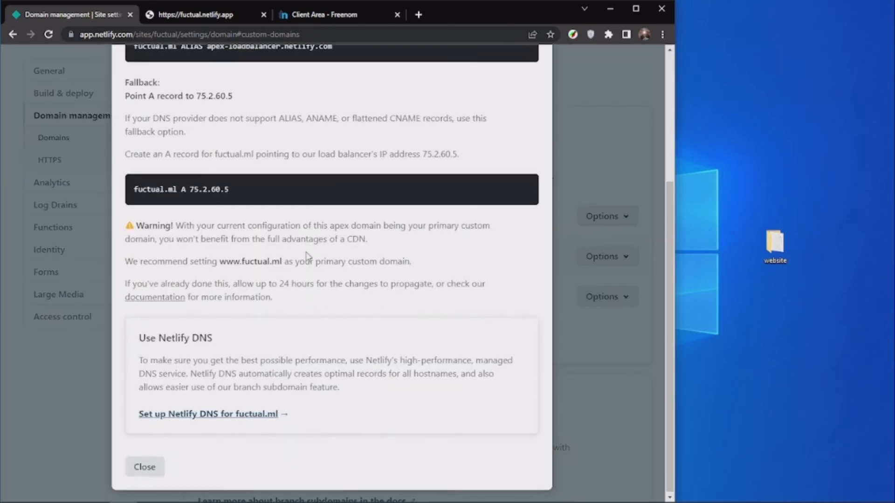
pyautogui.scroll(3, 314, 146)
pyautogui.scroll(-3, 340, 217)
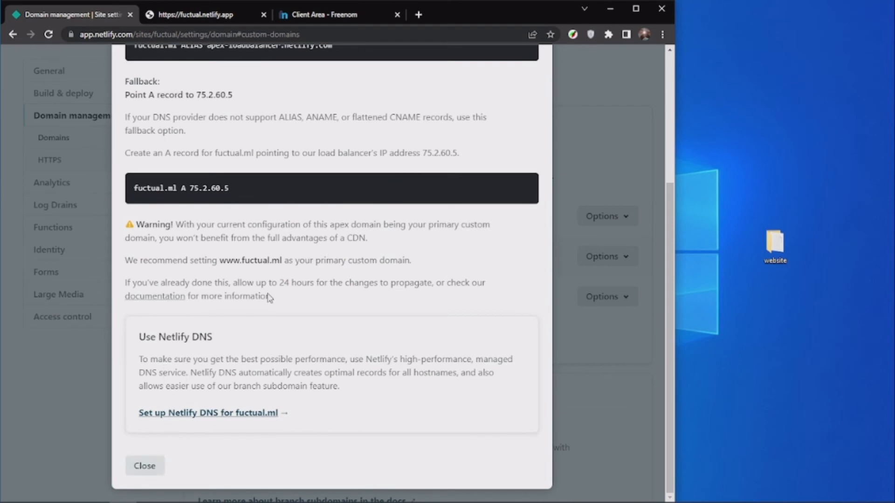
pyautogui.scroll(3, 269, 262)
pyautogui.scroll(-3, 282, 269)
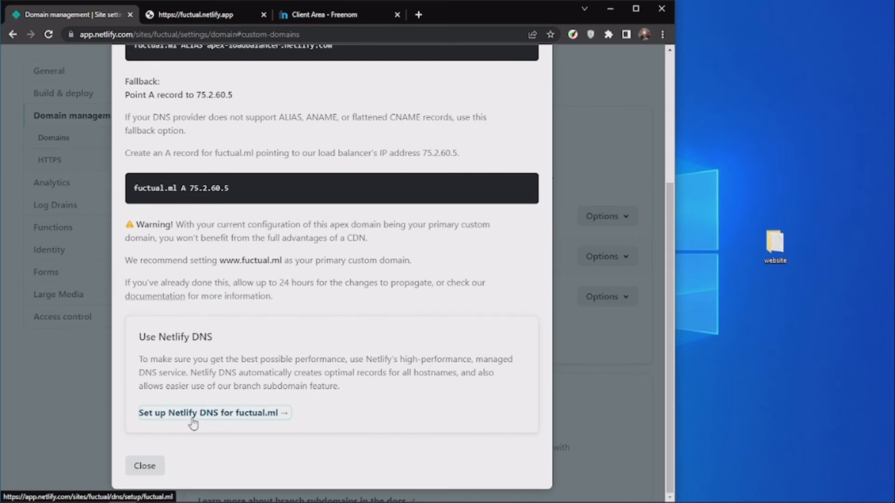
pyautogui.click(192, 415)
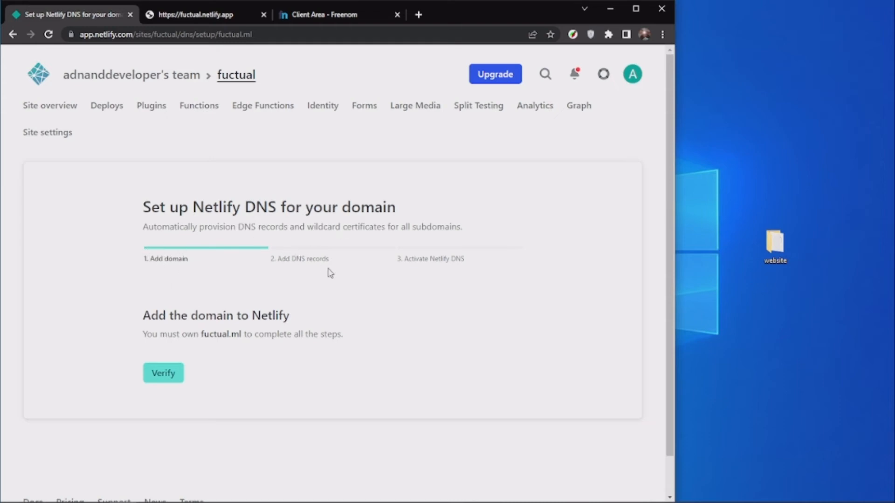
# Verify and add fuctual.ml in the Netlify DNS setup and continue without adding any DNS records.
pyautogui.click(160, 376)
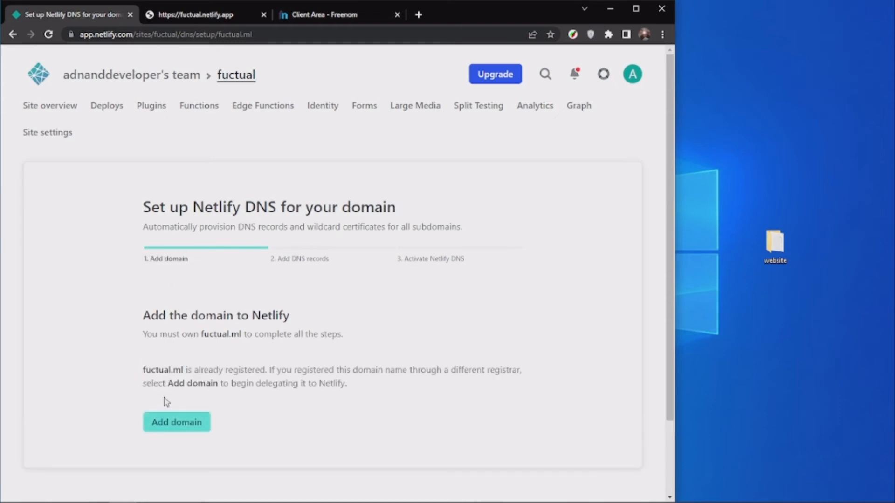
pyautogui.click(164, 430)
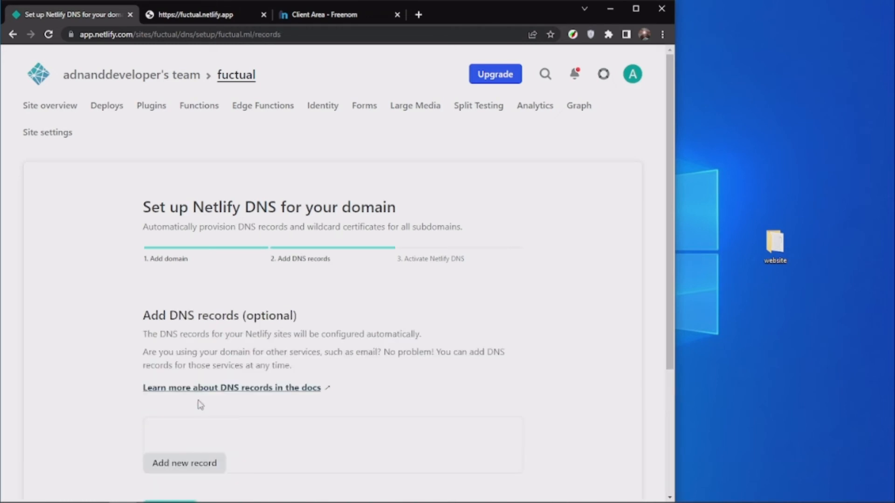
pyautogui.scroll(-4, 241, 345)
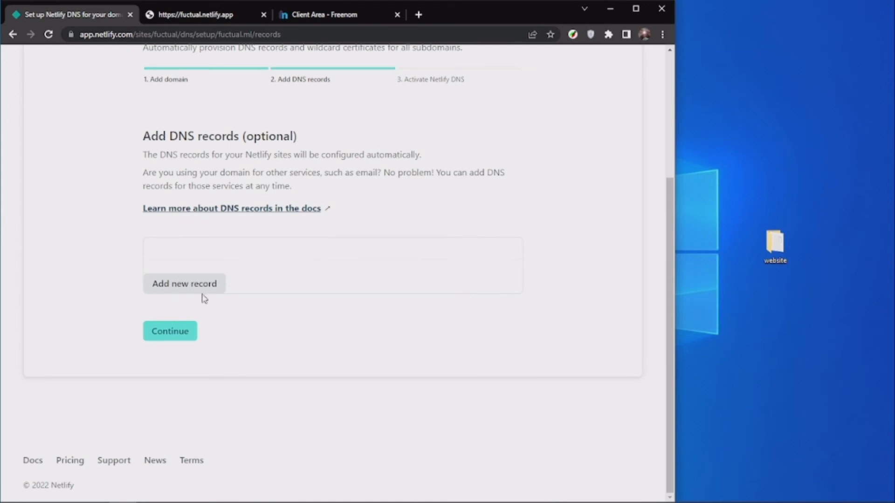
pyautogui.scroll(1, 256, 309)
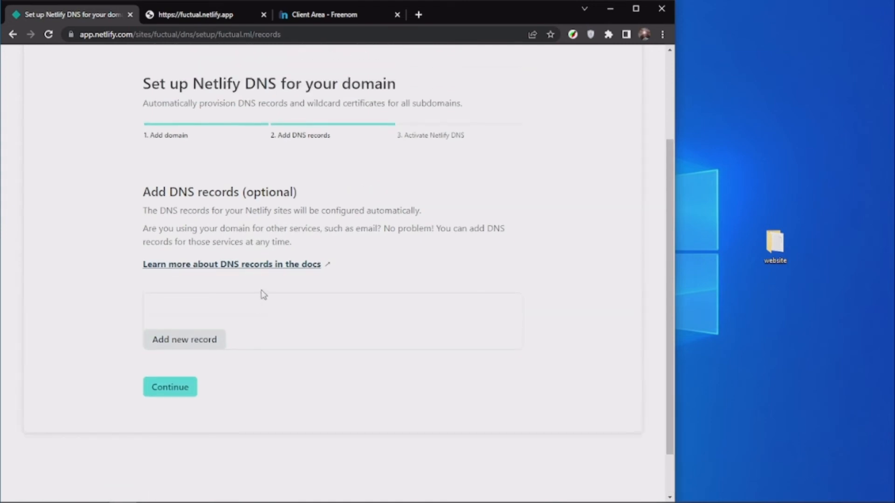
pyautogui.click(174, 396)
# Copy the first Netlify name server address, dns1.p02.nsone.net, from the name server update instructions.
pyautogui.scroll(-1, 210, 391)
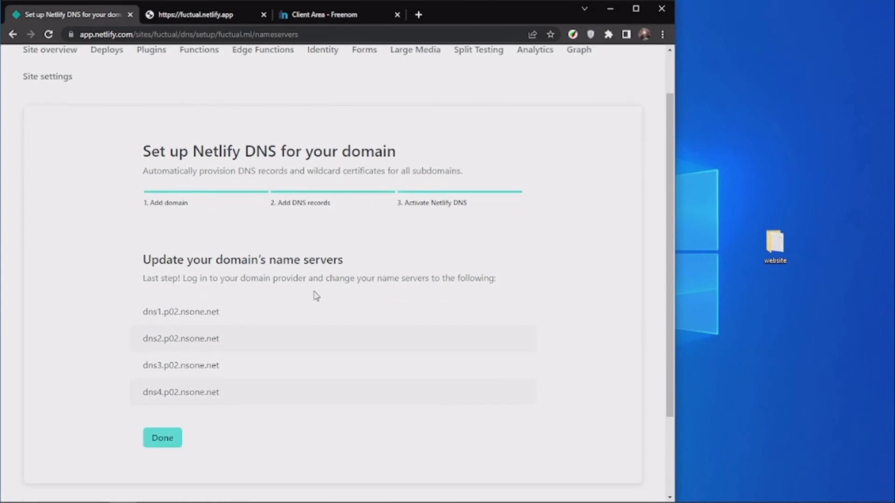
pyautogui.scroll(-2, 309, 284)
pyautogui.moveTo(140, 200); pyautogui.dragTo(239, 276)
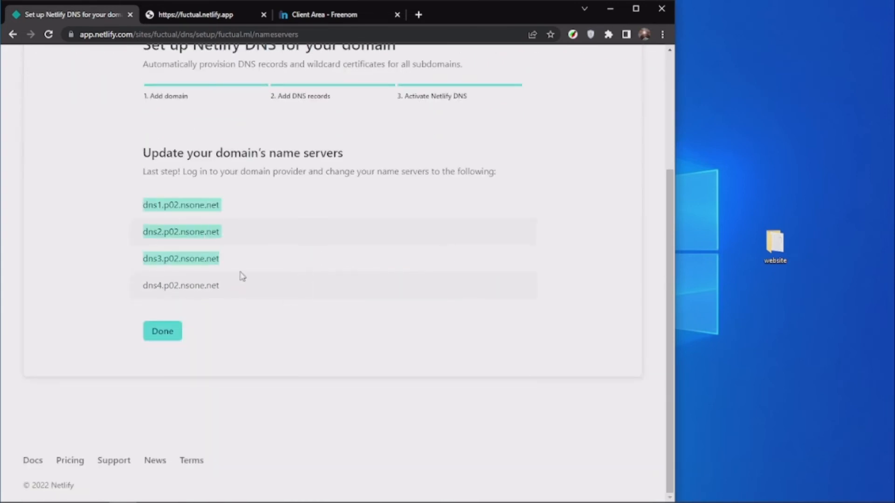
pyautogui.click(204, 207)
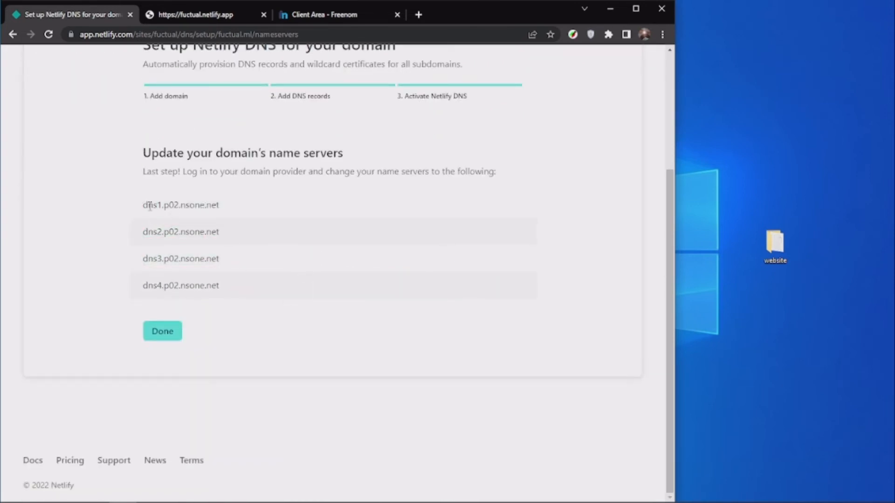
pyautogui.moveTo(146, 204); pyautogui.dragTo(241, 208)
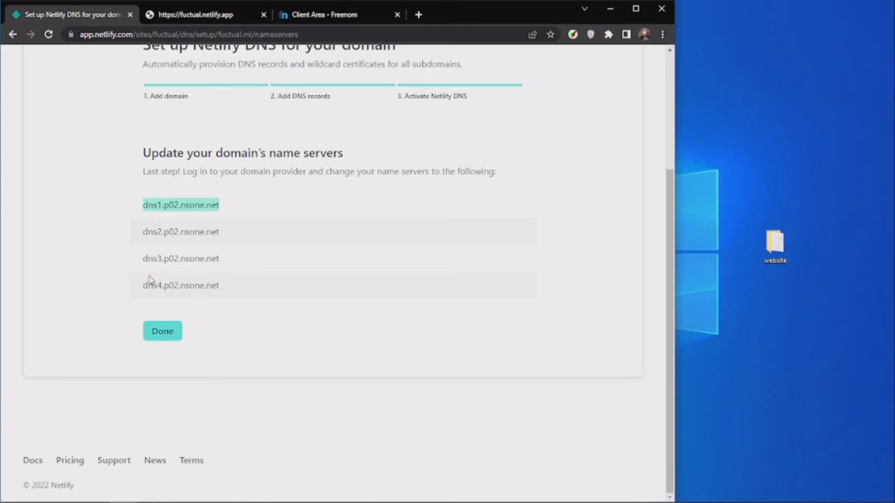
pyautogui.rightClick(187, 202)
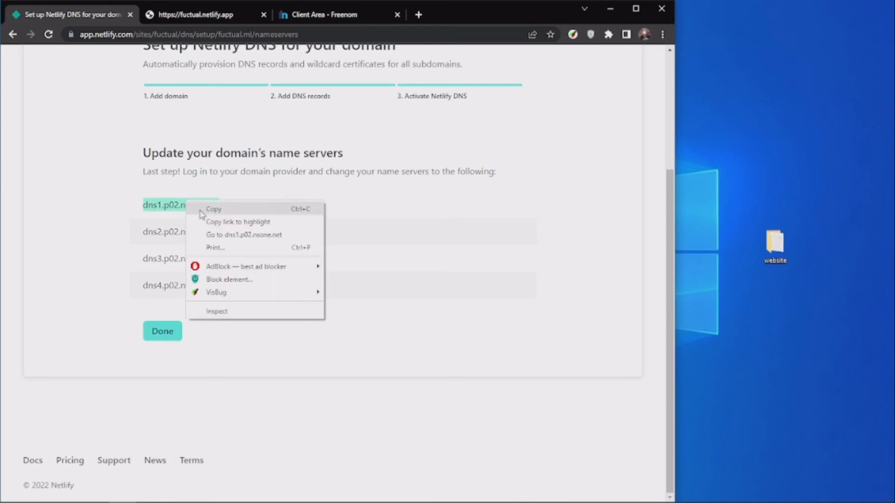
pyautogui.click(205, 206)
# Switch to Freenom and set fuctual.ml's Nameserver 1 to dns1.p02.nsone.net and Nameserver 2 to dns2.p02.nsone.net.
pyautogui.click(326, 14)
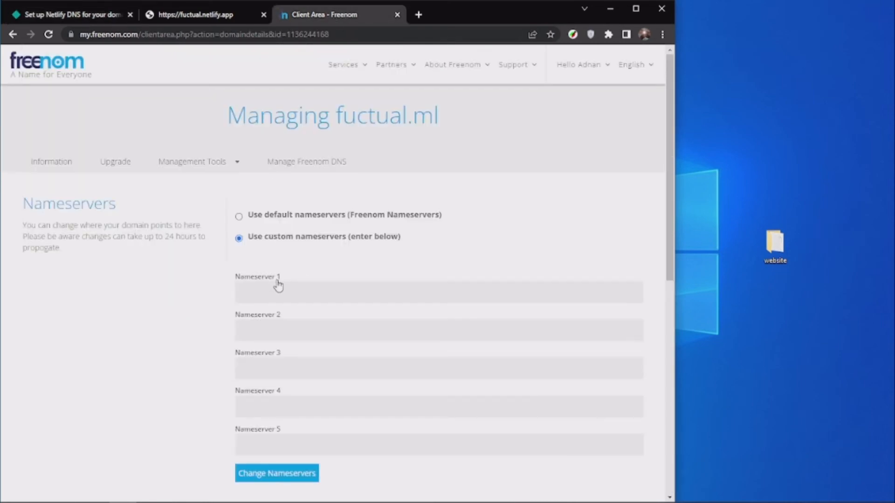
pyautogui.hotkey('ctrl', 'v')
pyautogui.click(276, 330)
pyautogui.hotkey('ctrl', 'v')
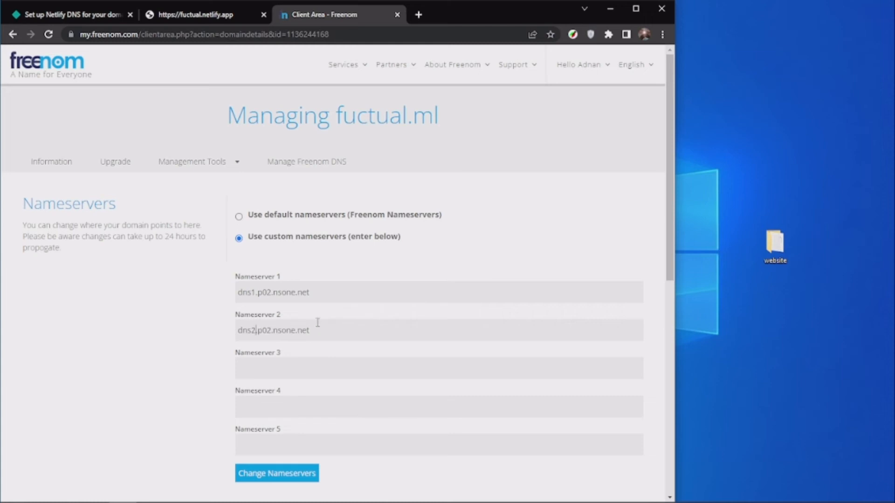
# Set Nameserver 3 to dns3.p02.nsone.net and Nameserver 4 to dns4.p02.nsone.net, and submit the nameserver change.
pyautogui.click(286, 371)
pyautogui.hotkey('ctrl', 'v')
pyautogui.click(260, 404)
pyautogui.hotkey('ctrl', 'v')
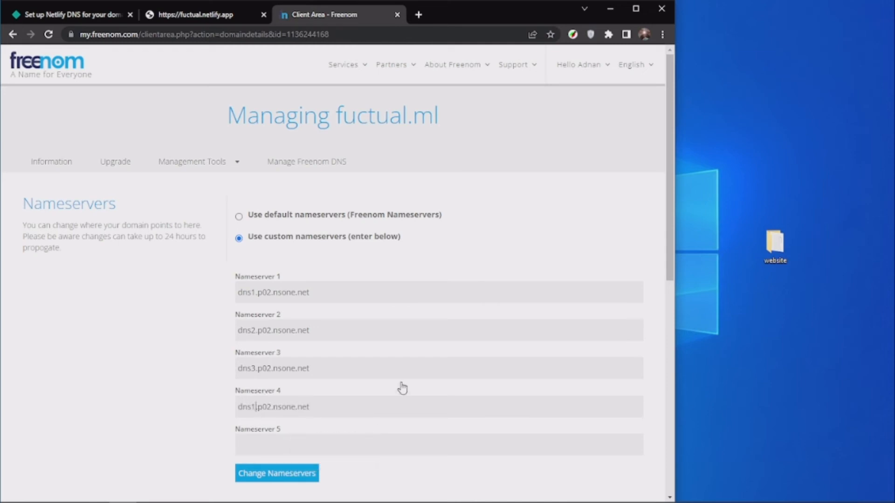
pyautogui.press('BackSpace')
pyautogui.write('4')
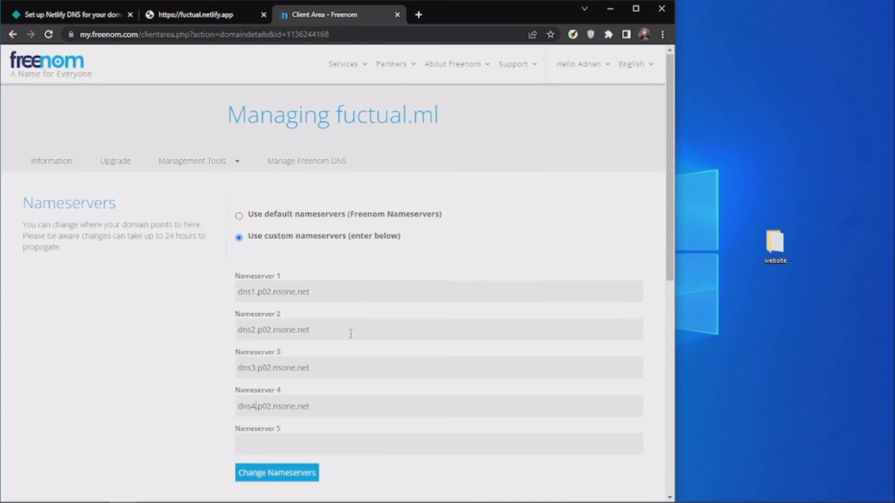
pyautogui.scroll(-2, 326, 345)
pyautogui.click(260, 368)
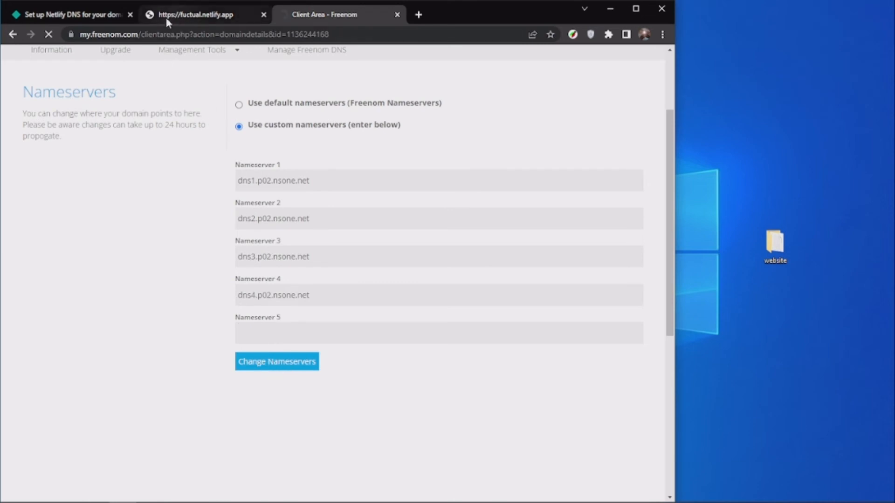
# Return to Netlify and finish the Netlify DNS setup for the domain.
pyautogui.click(97, 18)
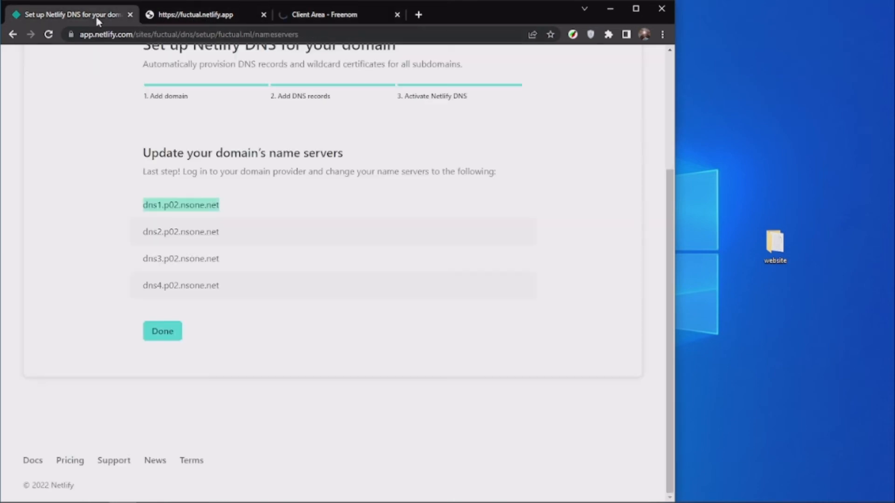
pyautogui.click(369, 15)
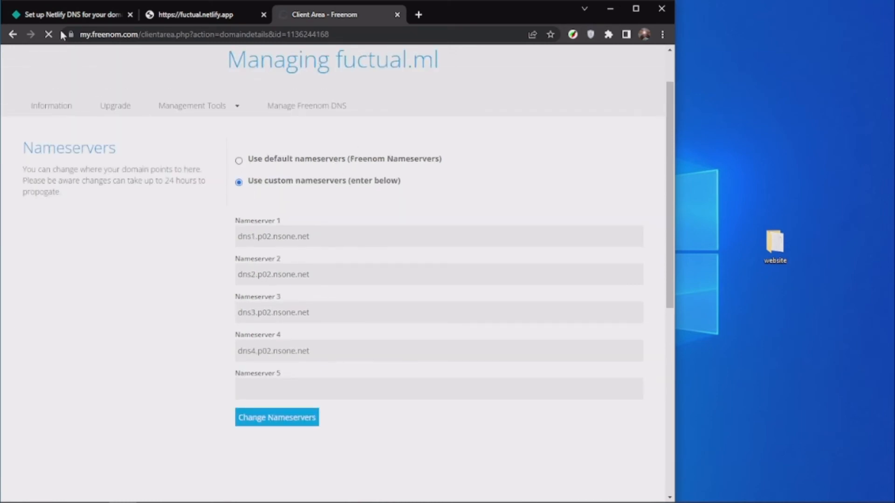
pyautogui.click(98, 20)
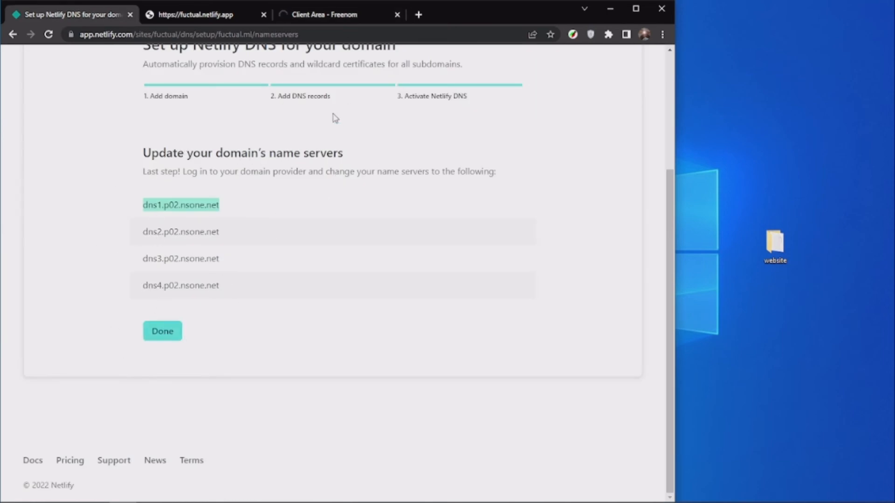
pyautogui.click(175, 333)
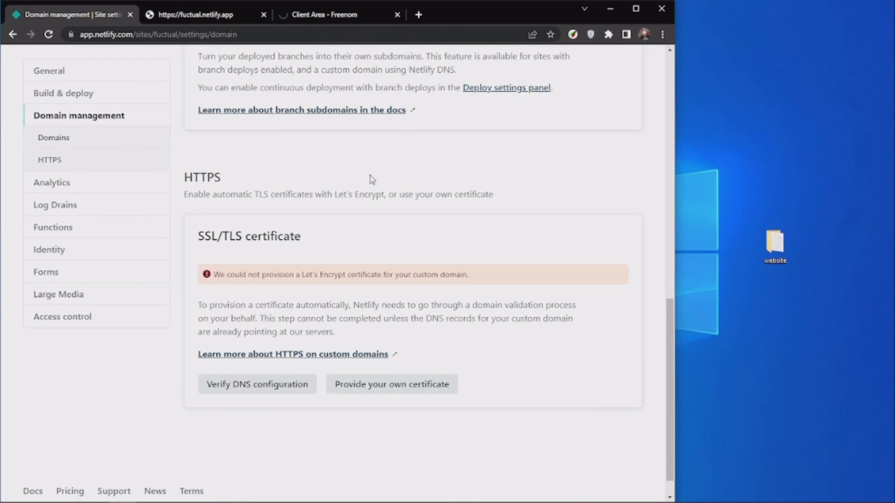
# Examine Netlify's HTTPS section, and check the domain information and management tools of fuctual.ml on Freenom.
pyautogui.scroll(5, 326, 254)
pyautogui.scroll(-6, 396, 214)
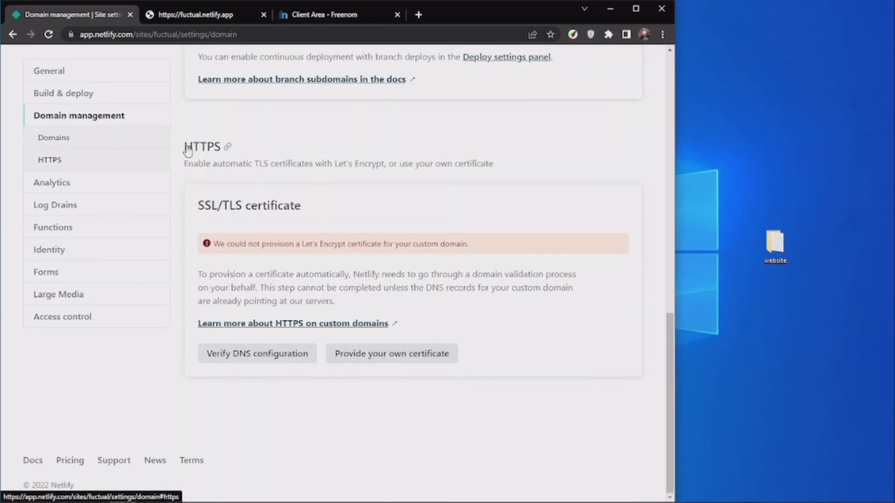
pyautogui.moveTo(179, 148); pyautogui.dragTo(313, 164)
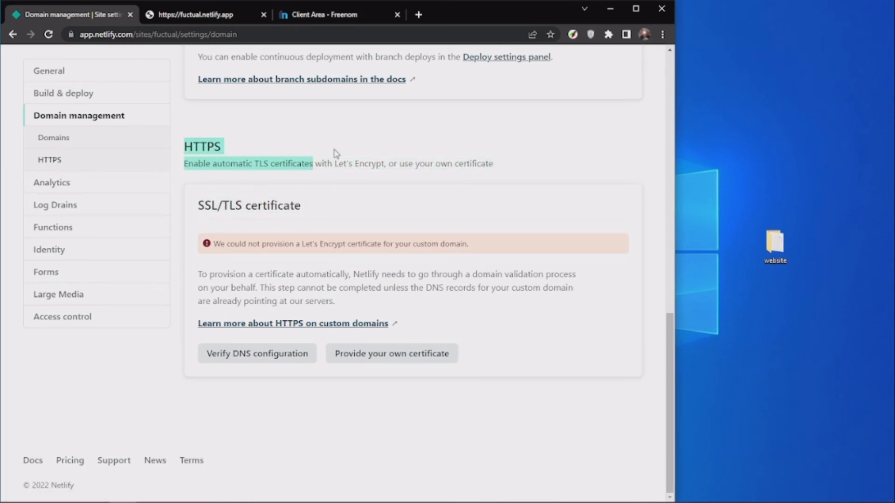
pyautogui.click(296, 18)
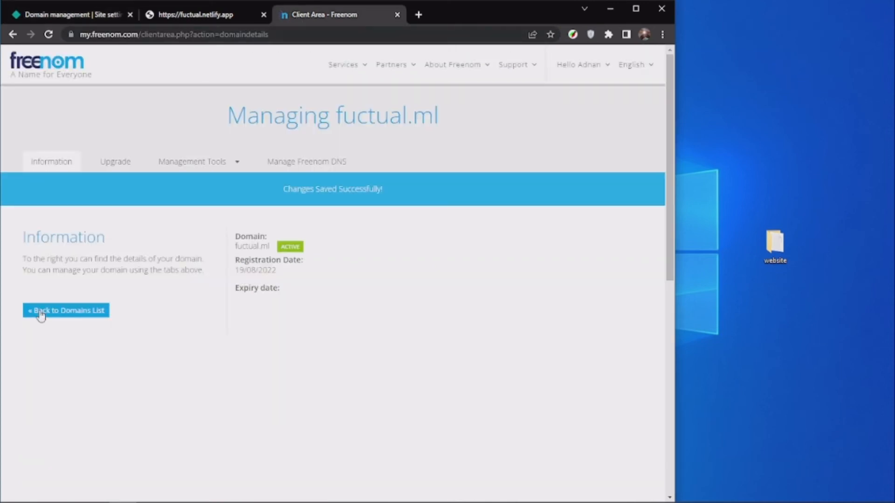
pyautogui.click(22, 19)
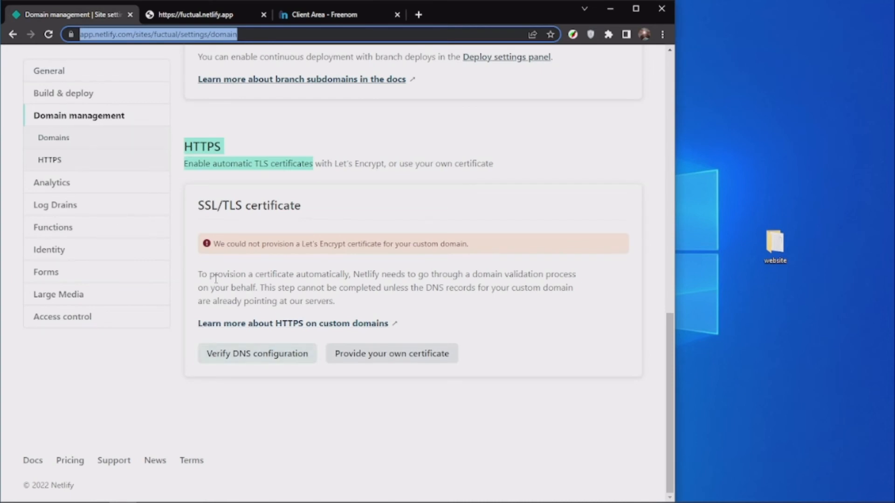
pyautogui.click(323, 20)
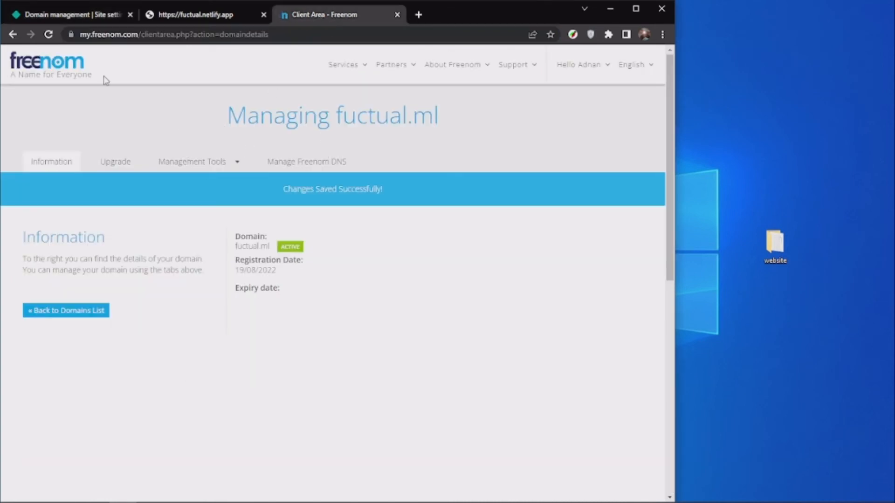
pyautogui.click(55, 18)
pyautogui.click(326, 11)
pyautogui.click(198, 166)
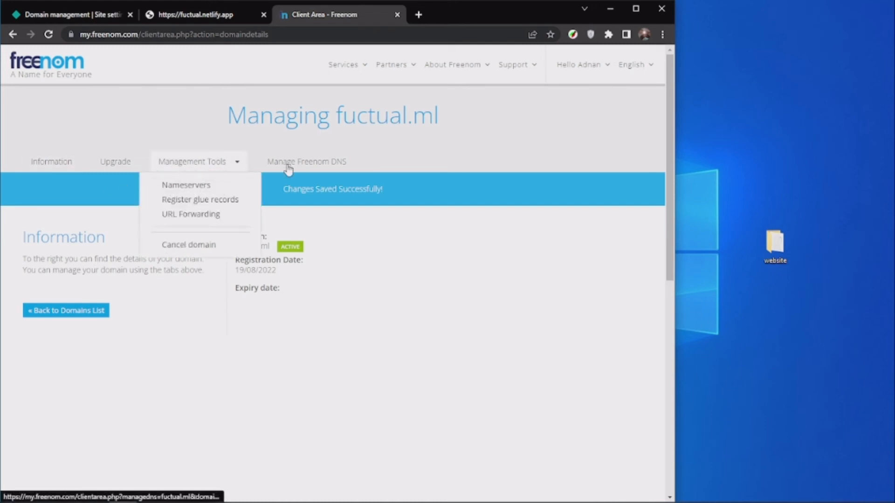
# Review the custom domains list in Netlify and verify the DNS configuration for the SSL/TLS certificate.
pyautogui.click(70, 14)
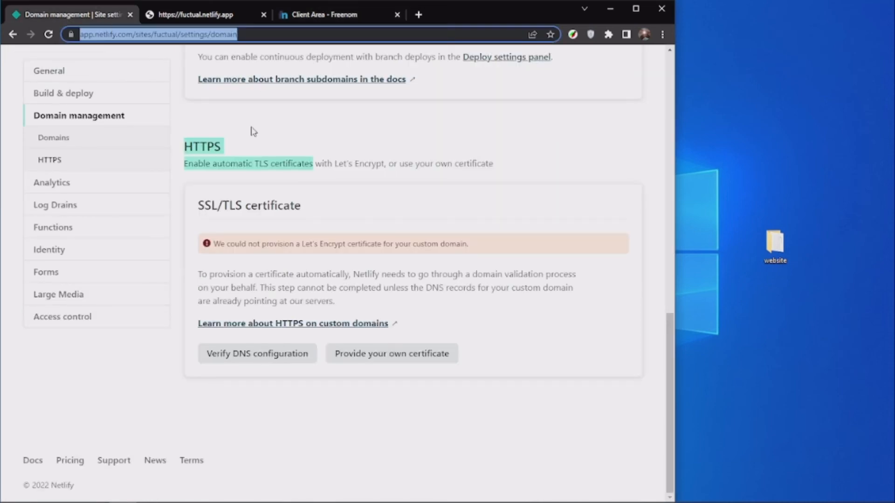
pyautogui.scroll(8, 252, 131)
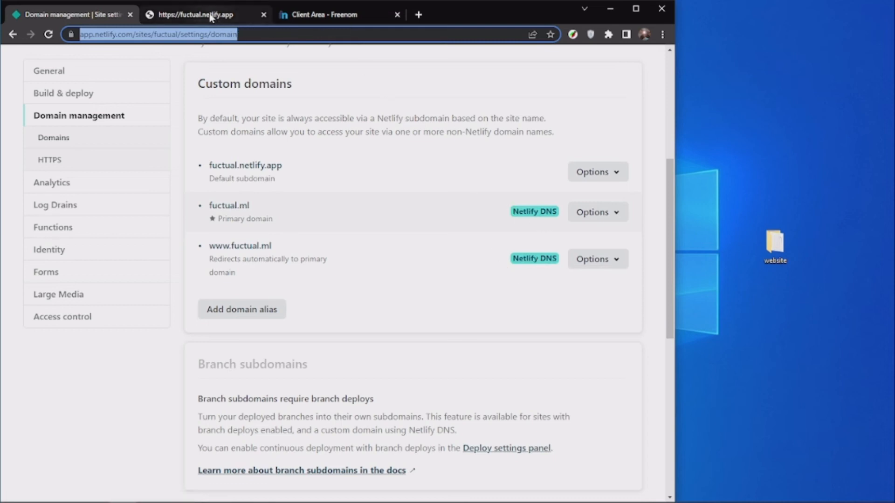
pyautogui.click(196, 14)
pyautogui.click(318, 17)
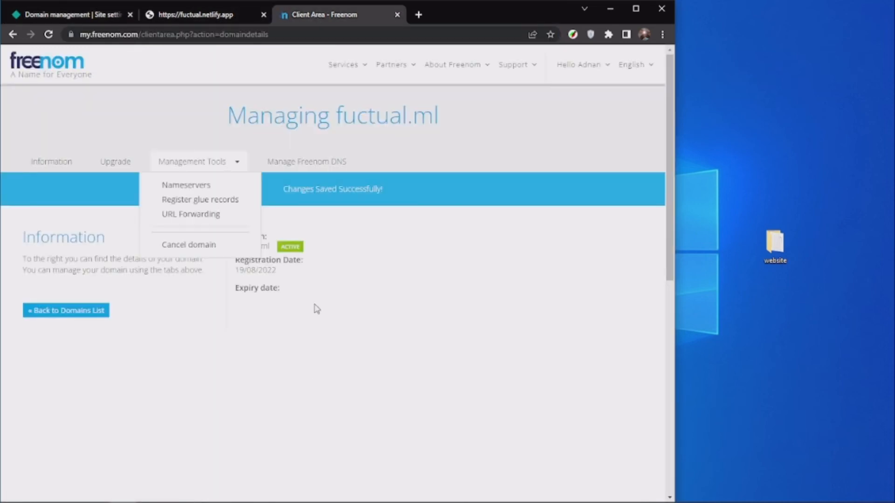
pyautogui.click(56, 16)
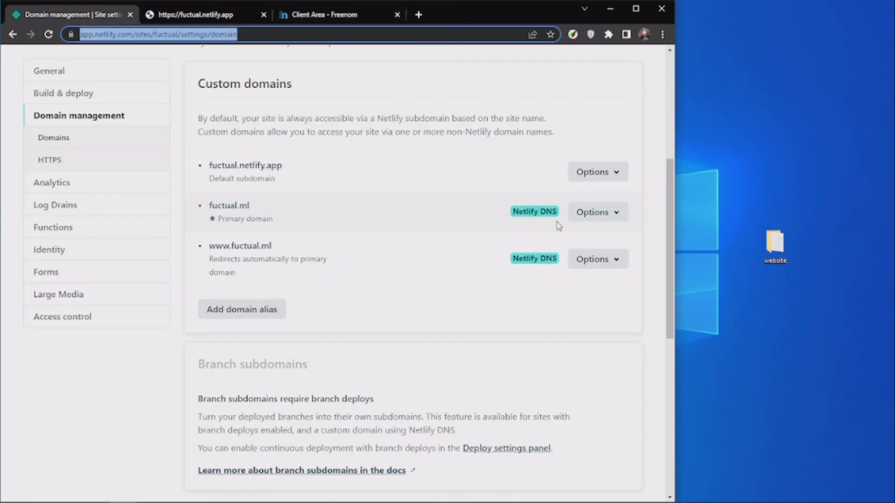
pyautogui.click(334, 16)
pyautogui.click(50, 15)
pyautogui.scroll(-8, 425, 321)
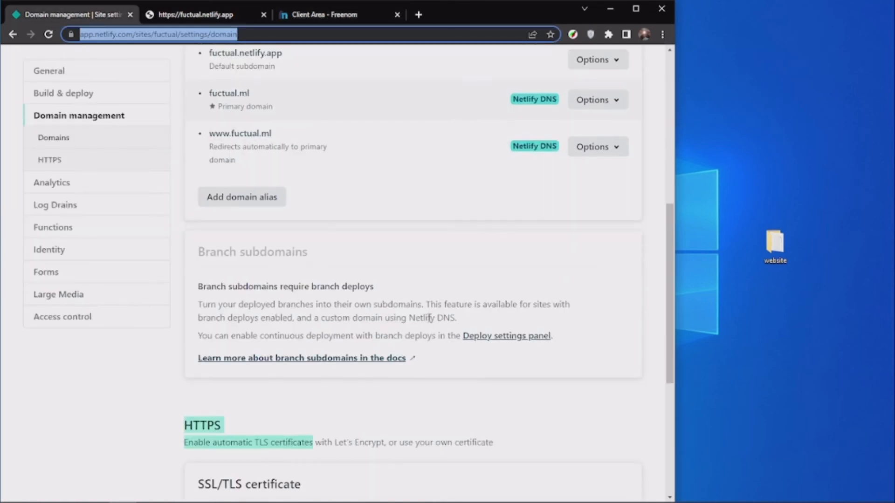
pyautogui.click(239, 355)
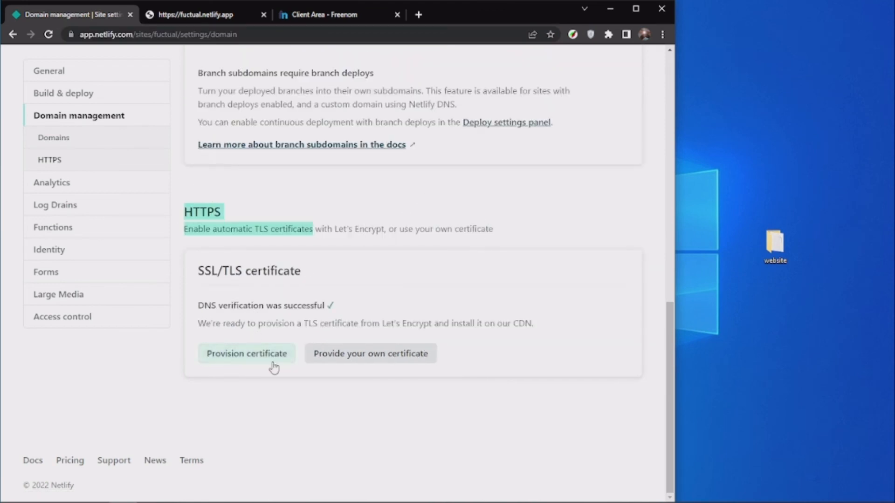
pyautogui.click(170, 18)
pyautogui.click(160, 31)
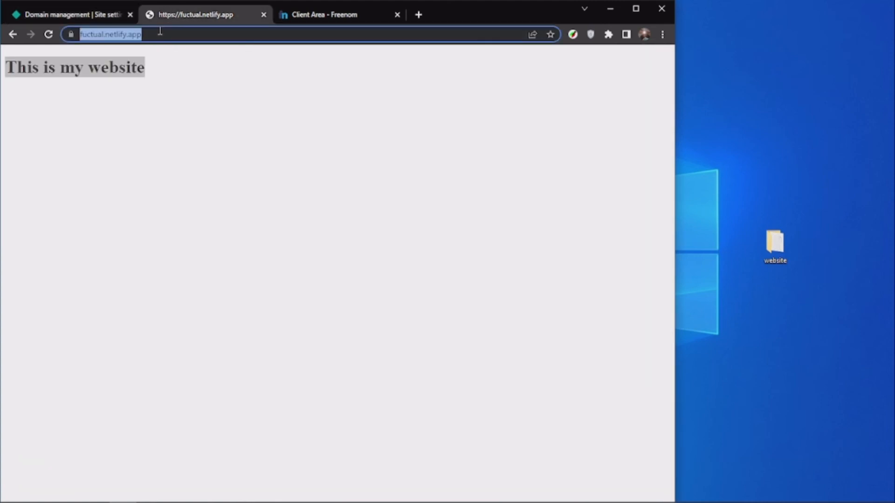
pyautogui.click(160, 30)
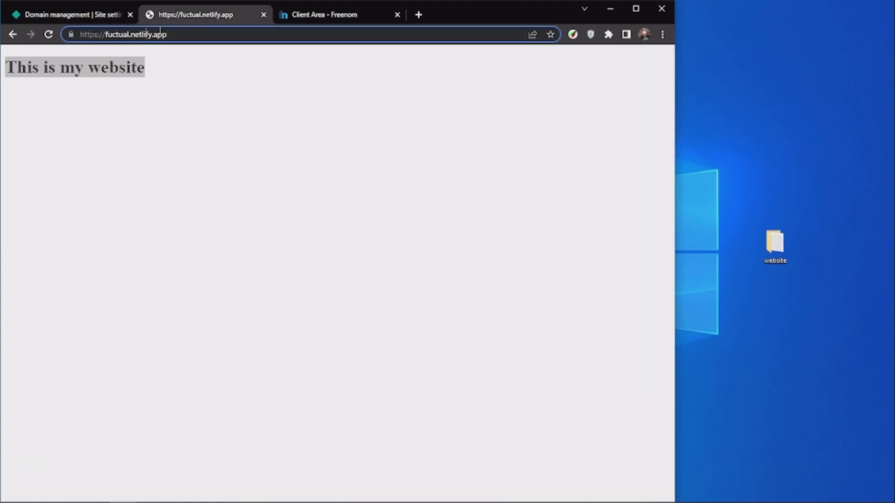
pyautogui.hotkey('shift', 'Right')
pyautogui.hotkey('shift', 'Right')
pyautogui.hotkey('shift', 'Right')
pyautogui.hotkey('shift', 'Right')
pyautogui.hotkey('shift', 'Right')
pyautogui.hotkey('shift', 'Right')
pyautogui.hotkey('shift', 'Right')
pyautogui.hotkey('shift', 'Right')
pyautogui.hotkey('shift', 'Right')
pyautogui.hotkey('shift', 'Right')
pyautogui.hotkey('shift', 'Right')
pyautogui.hotkey('shift', 'Right')
pyautogui.write('.ml')
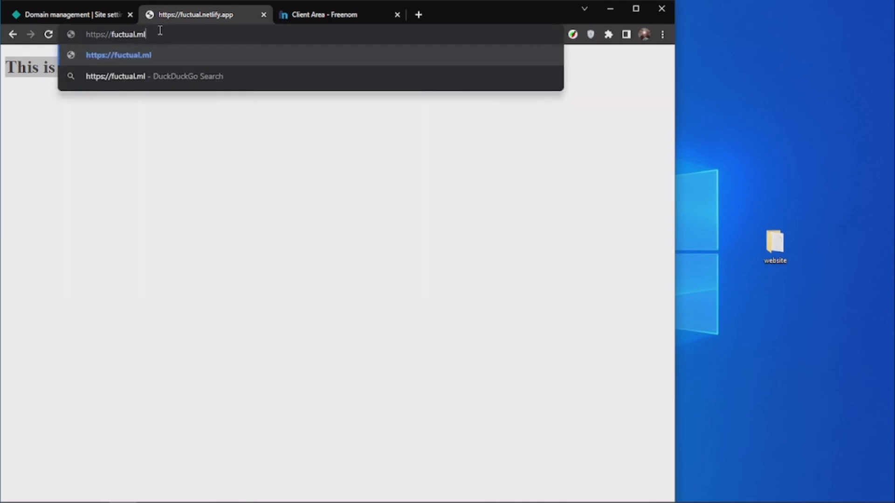
pyautogui.press('Return')
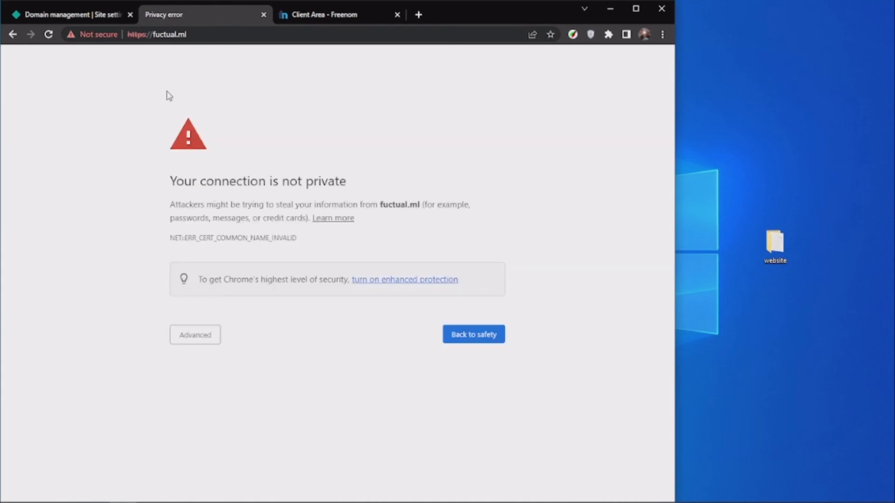
pyautogui.click(190, 337)
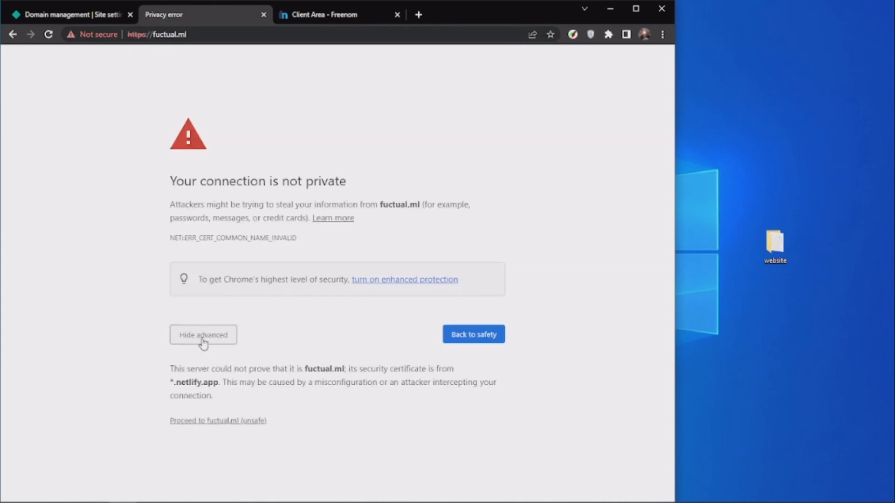
pyautogui.click(192, 423)
# Provision a Let's Encrypt certificate for the custom domain in Netlify and verify the DNS configuration again.
pyautogui.click(65, 18)
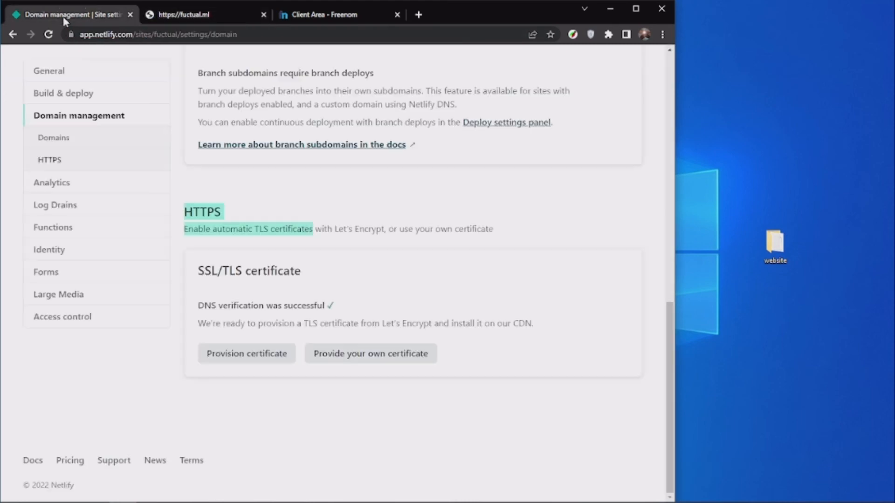
pyautogui.click(232, 366)
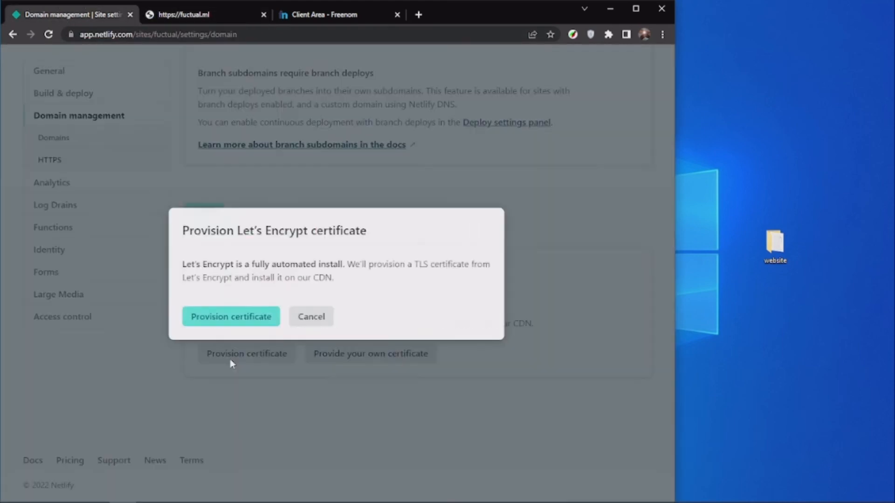
pyautogui.click(238, 327)
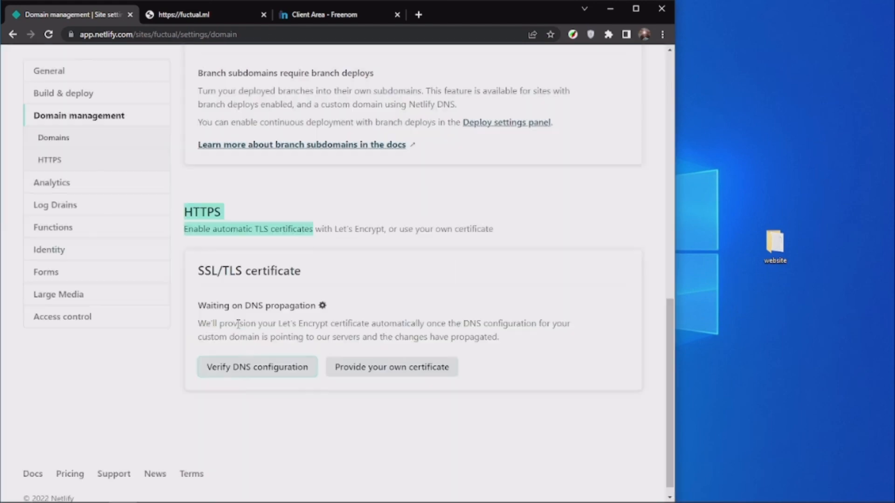
pyautogui.click(246, 368)
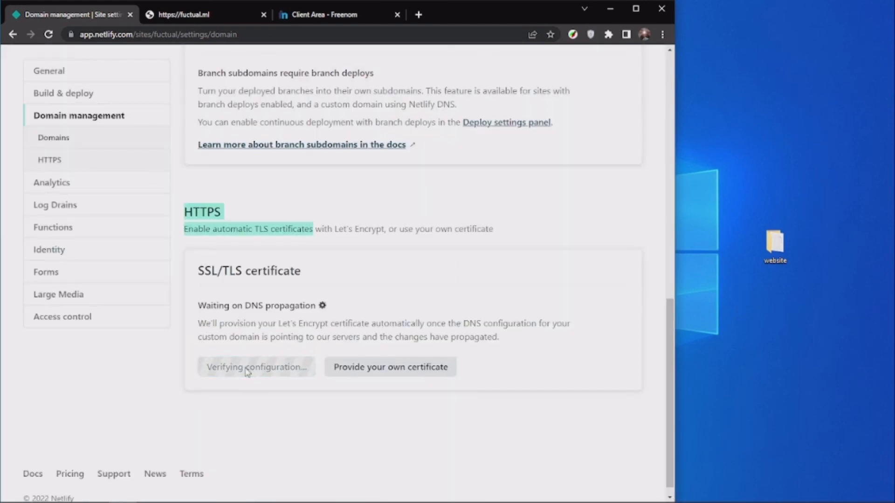
# Reopen fuctual.ml in the website's tab and refresh the page to check its connection security.
pyautogui.click(177, 15)
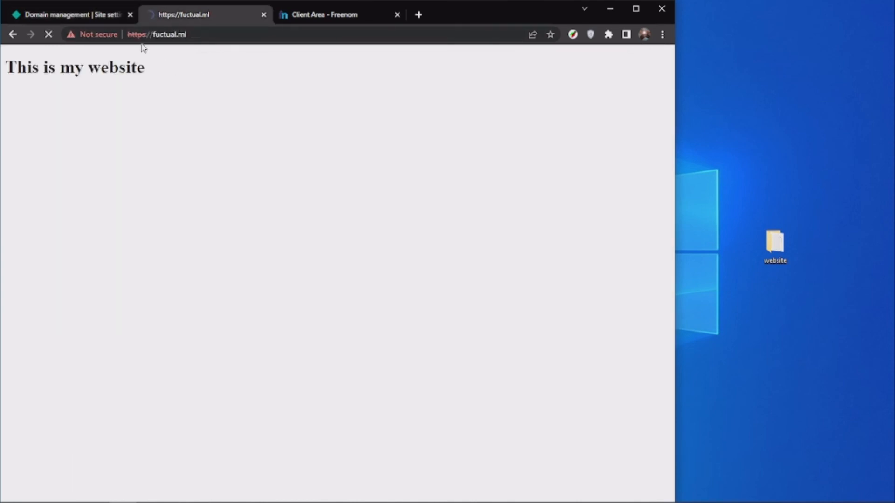
pyautogui.moveTo(153, 36); pyautogui.dragTo(231, 36)
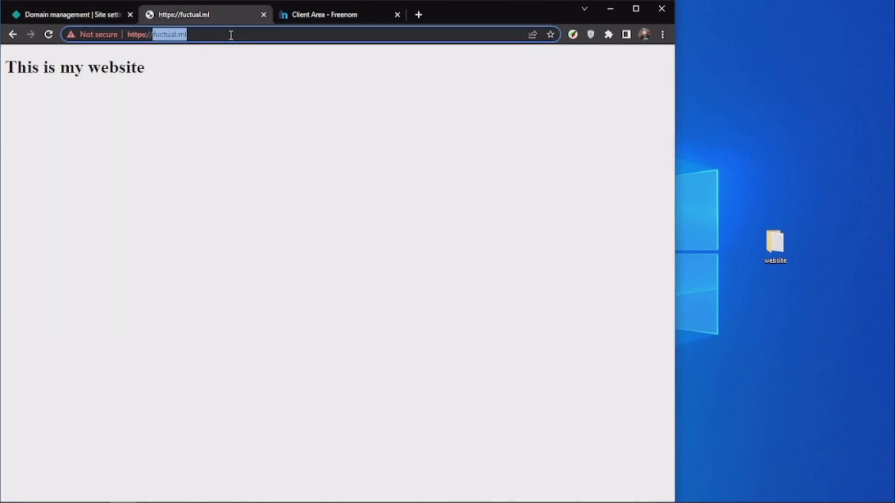
pyautogui.press('BackSpace')
pyautogui.hotkey('ctrl', 'a')
pyautogui.write('fuctual.ml')
pyautogui.press('Return')
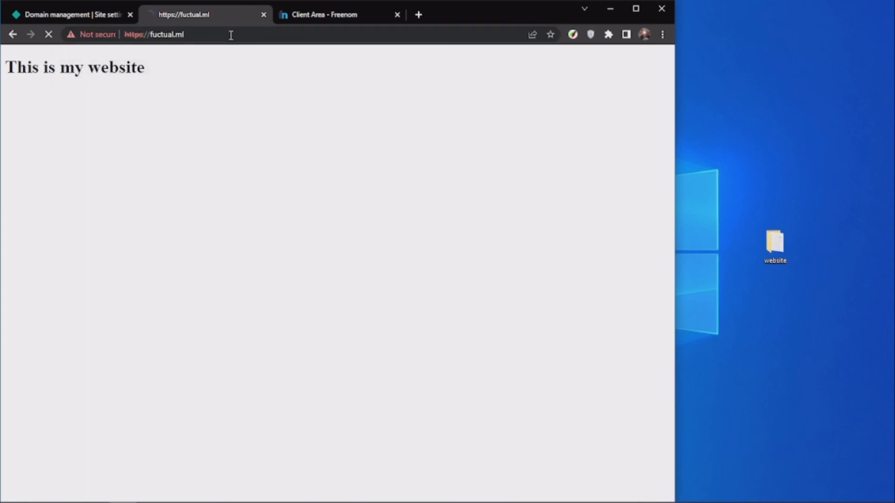
pyautogui.press('F5')
# Refresh Netlify's domain settings and check the SSL/TLS certificate status in the HTTPS section.
pyautogui.click(91, 18)
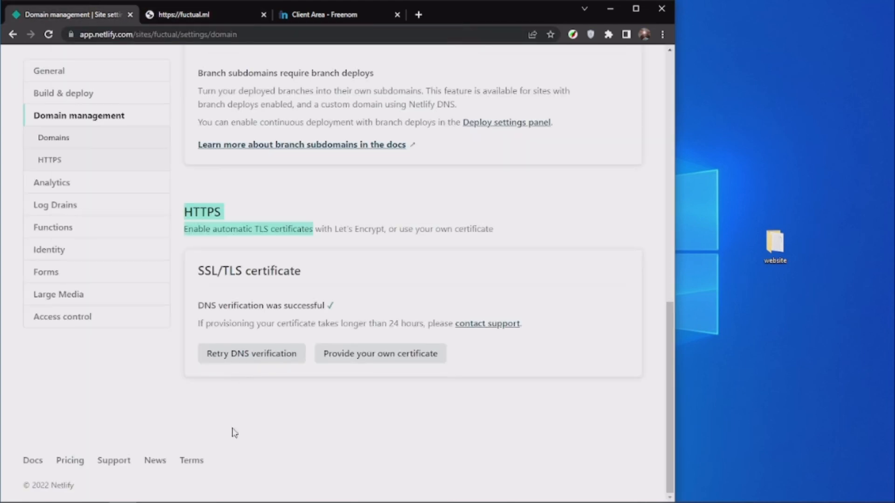
pyautogui.click(227, 213)
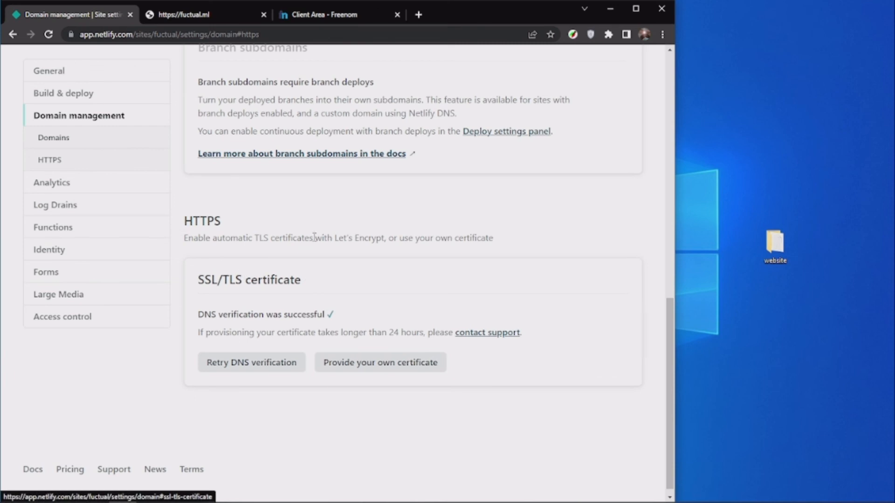
pyautogui.scroll(6, 308, 240)
pyautogui.scroll(6, 306, 242)
pyautogui.hotkey('ctrl', 'r')
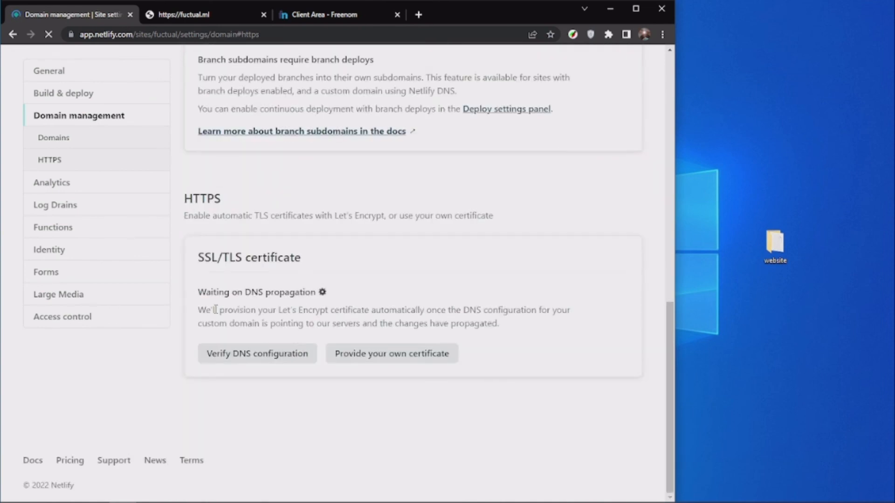
pyautogui.moveTo(199, 289); pyautogui.dragTo(326, 293)
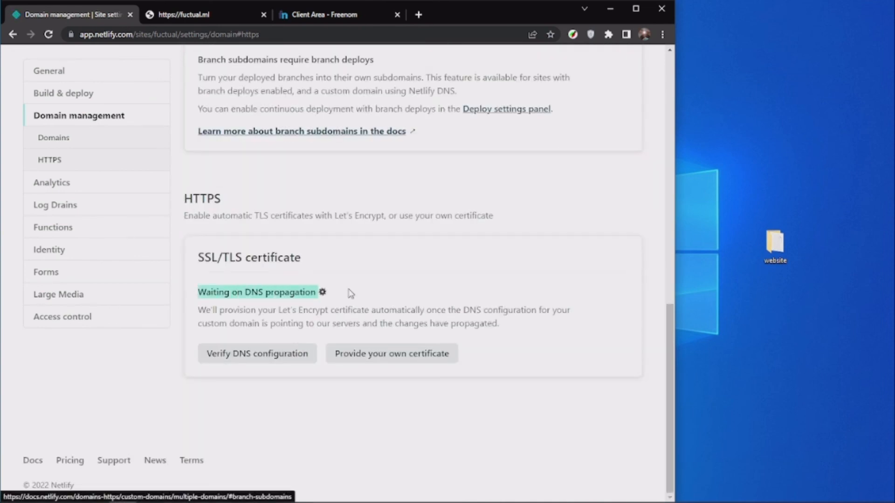
pyautogui.click(350, 293)
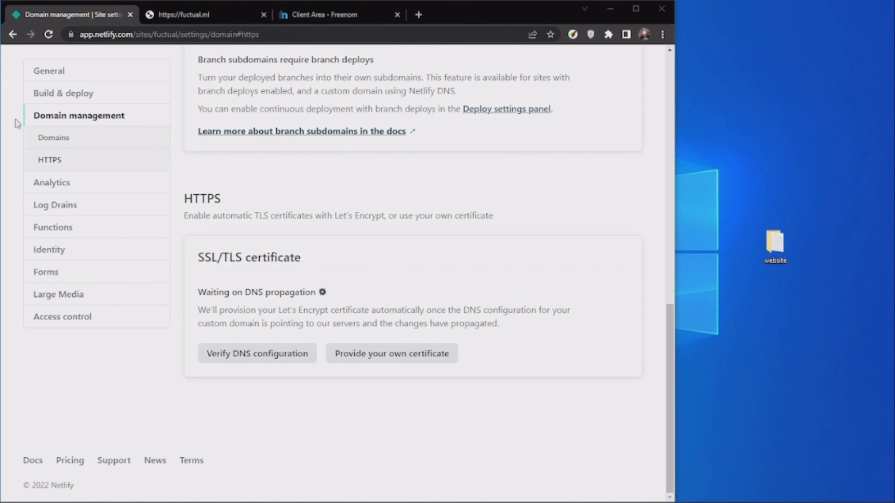
pyautogui.moveTo(199, 293); pyautogui.dragTo(325, 294)
pyautogui.click(343, 295)
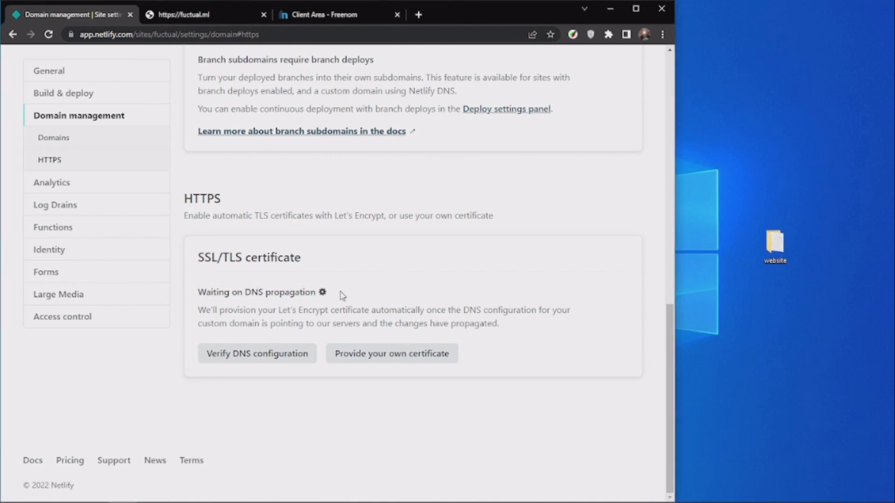
# Glance at the Freenom domain page, and refresh Netlify's domain settings to read the Let's Encrypt certificate details.
pyautogui.click(326, 14)
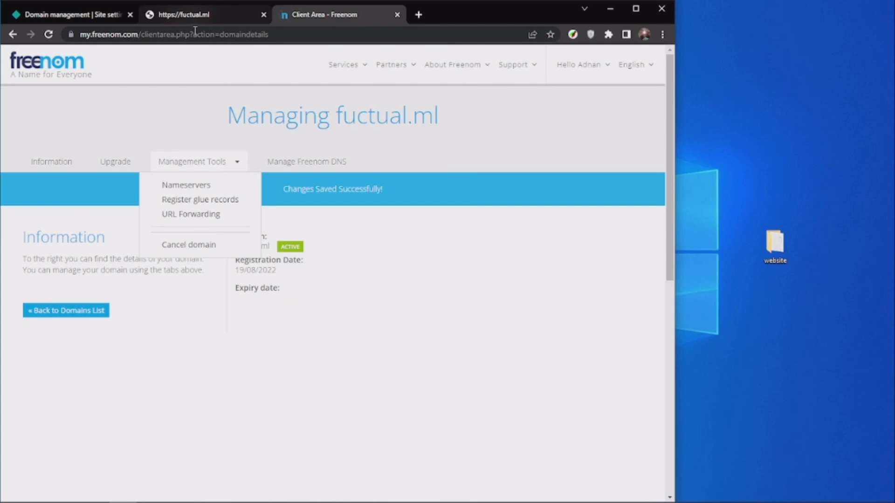
pyautogui.click(75, 14)
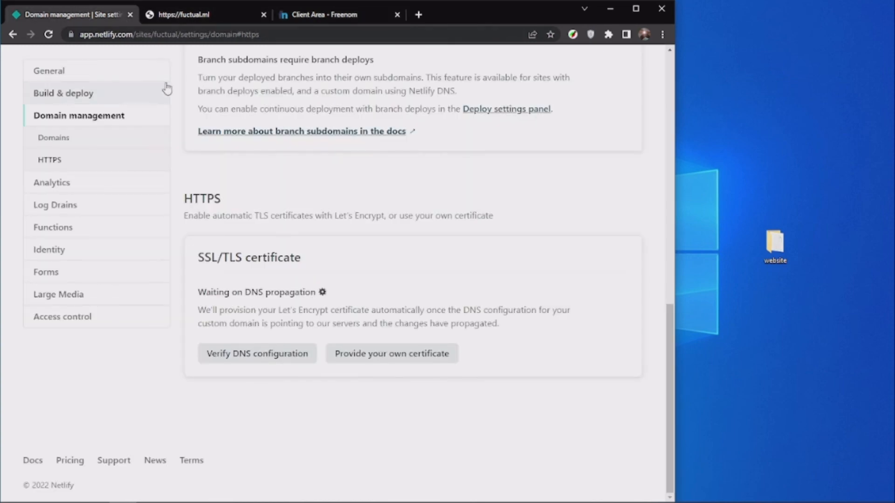
pyautogui.click(49, 34)
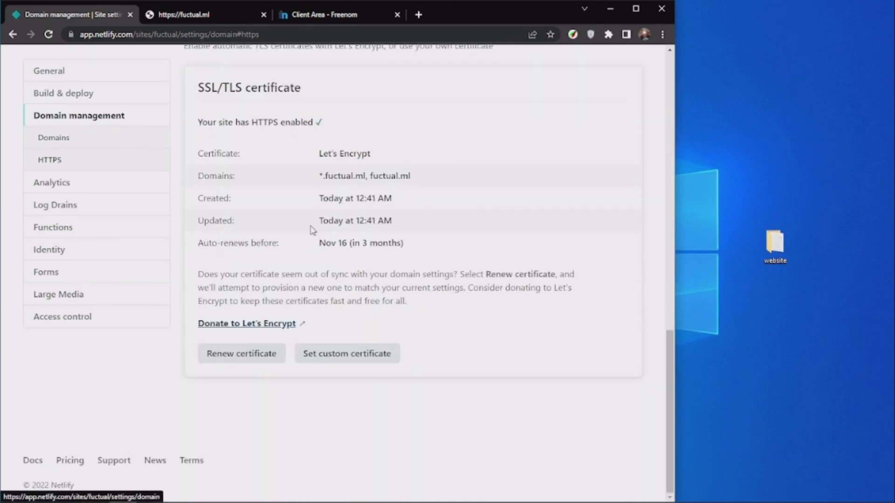
pyautogui.moveTo(322, 212); pyautogui.dragTo(452, 278)
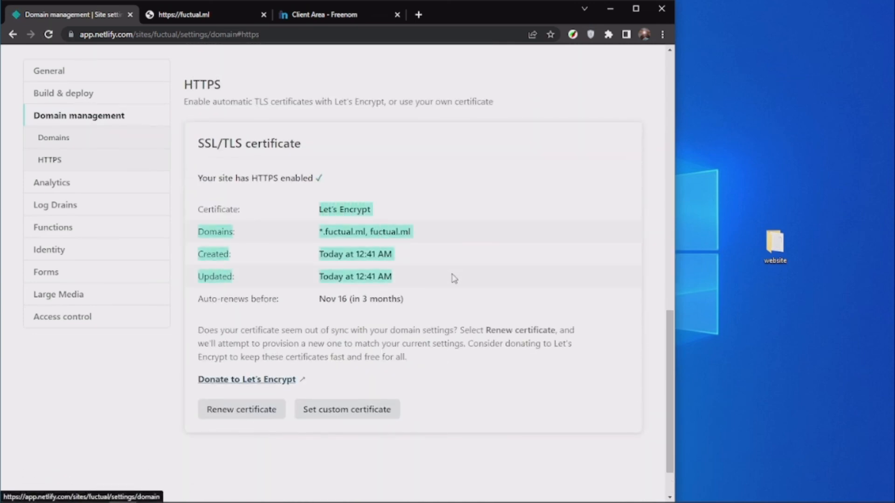
pyautogui.click(450, 286)
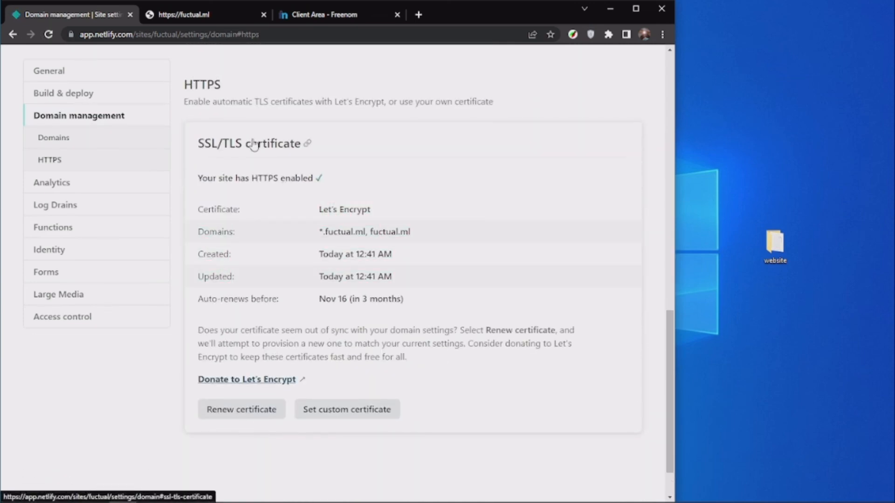
# Refresh the open fuctual.ml page and load its address again to check for a secure connection.
pyautogui.click(186, 15)
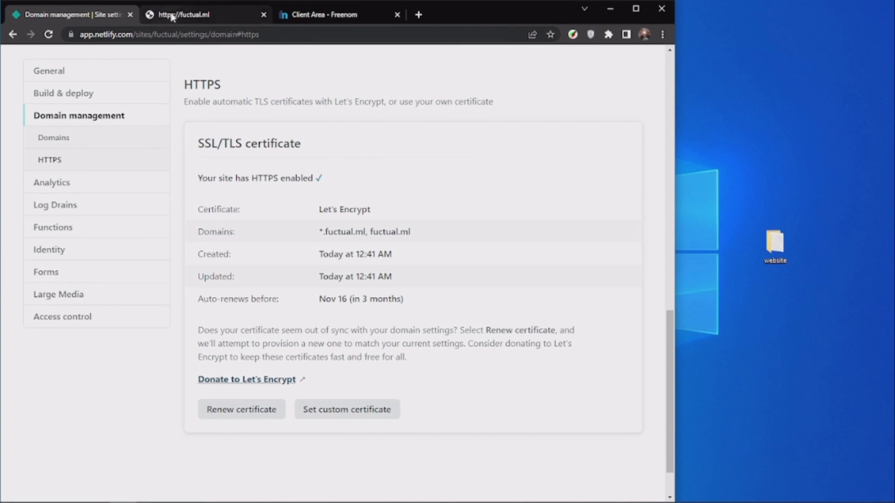
pyautogui.click(48, 34)
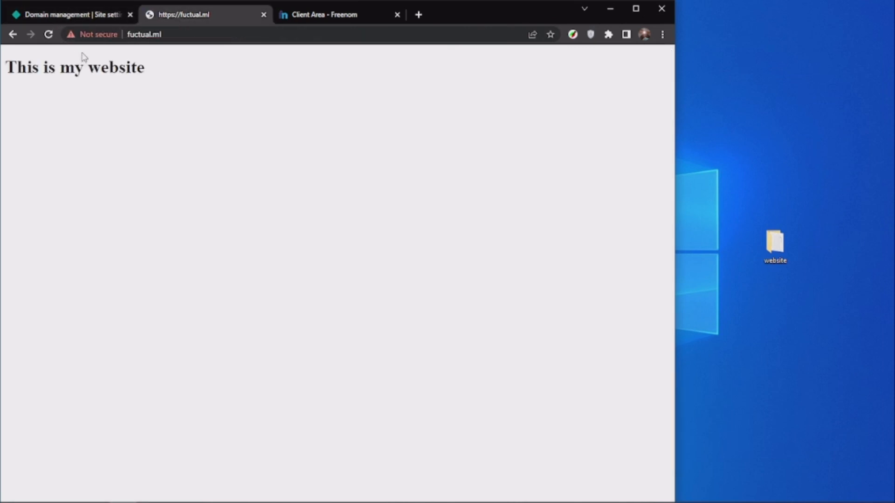
pyautogui.click(48, 34)
pyautogui.click(132, 35)
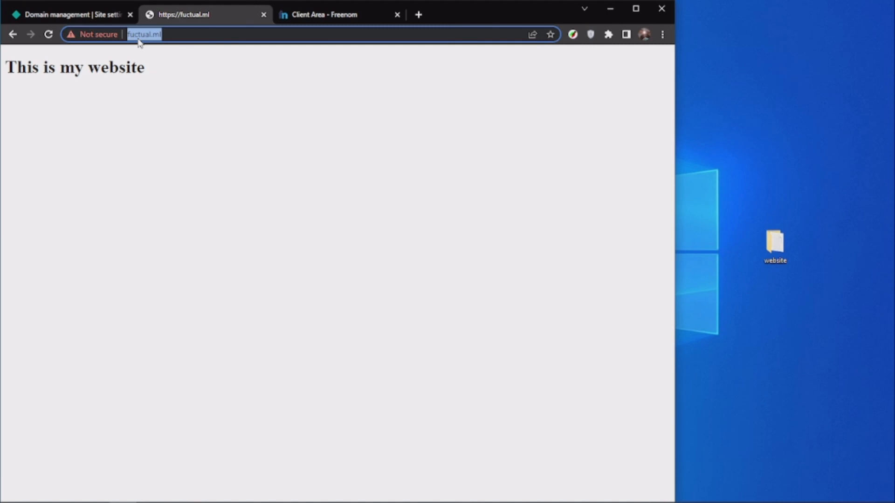
pyautogui.press('Return')
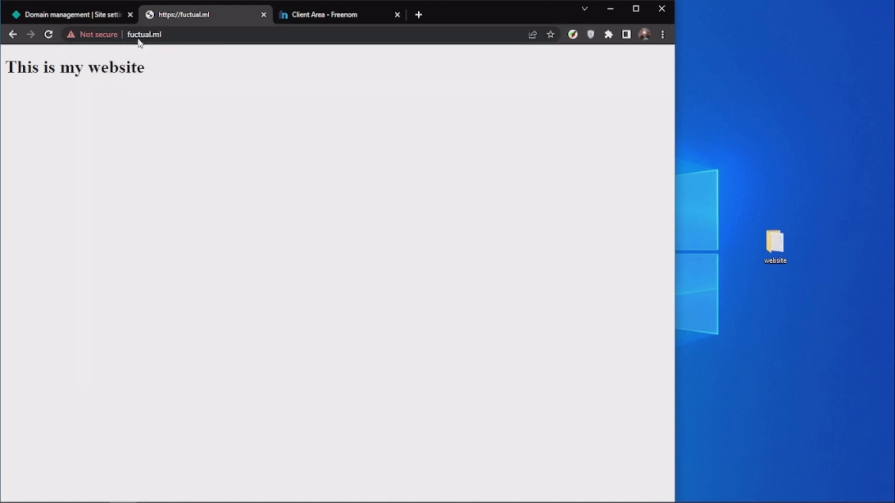
# Review the issued certificate's details in Netlify again and reload fuctual.ml in its existing tab.
pyautogui.click(86, 14)
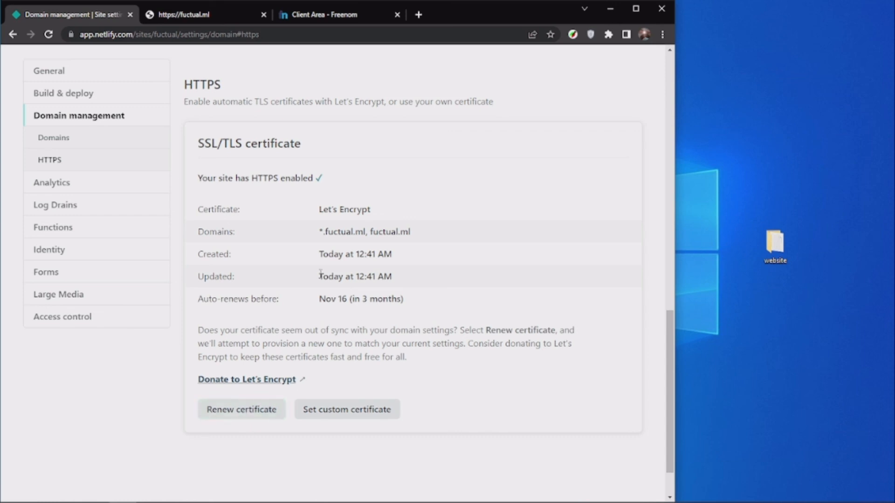
pyautogui.moveTo(320, 209); pyautogui.dragTo(421, 303)
pyautogui.click(425, 297)
pyautogui.click(170, 15)
pyautogui.click(49, 35)
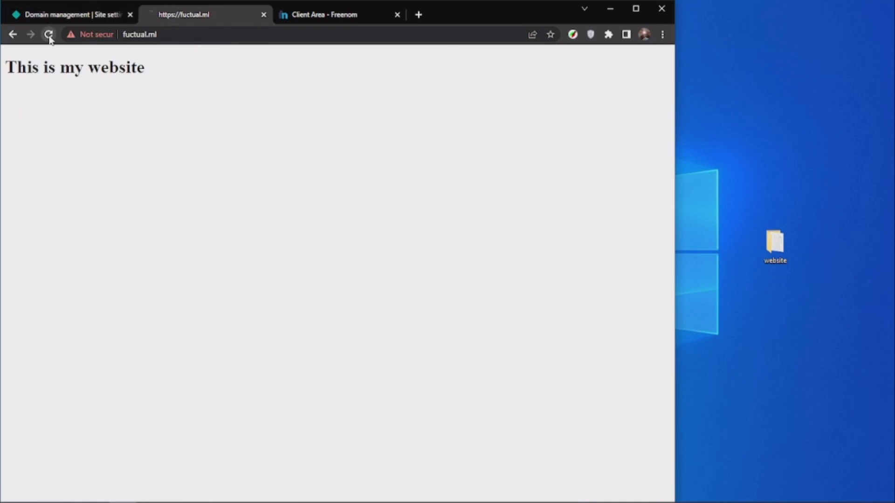
pyautogui.click(177, 37)
pyautogui.press('Return')
# Open fuctual.ml in a separate browser window and load it again in a second tab there.
pyautogui.hotkey('ctrl', 'n')
pyautogui.write('fuctual.ml')
pyautogui.press('Return')
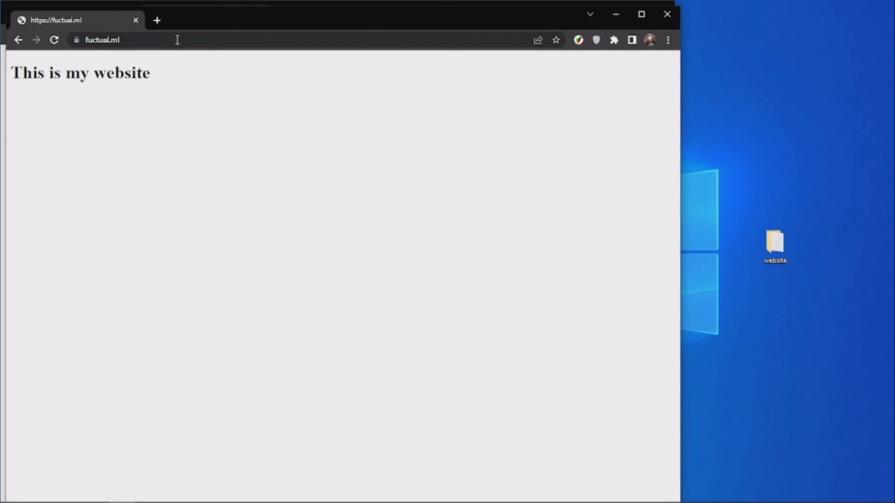
pyautogui.moveTo(187, 21); pyautogui.dragTo(325, 40)
pyautogui.click(293, 44)
pyautogui.write('fuctual.ml')
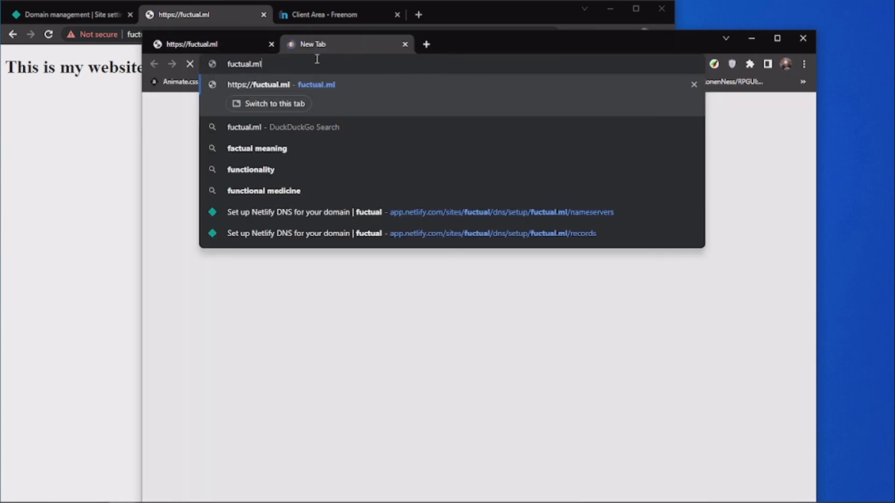
pyautogui.press('Return')
# Replace the old fuctual.ml tab in the original window with a fresh one and inspect the site's connection information.
pyautogui.click(209, 18)
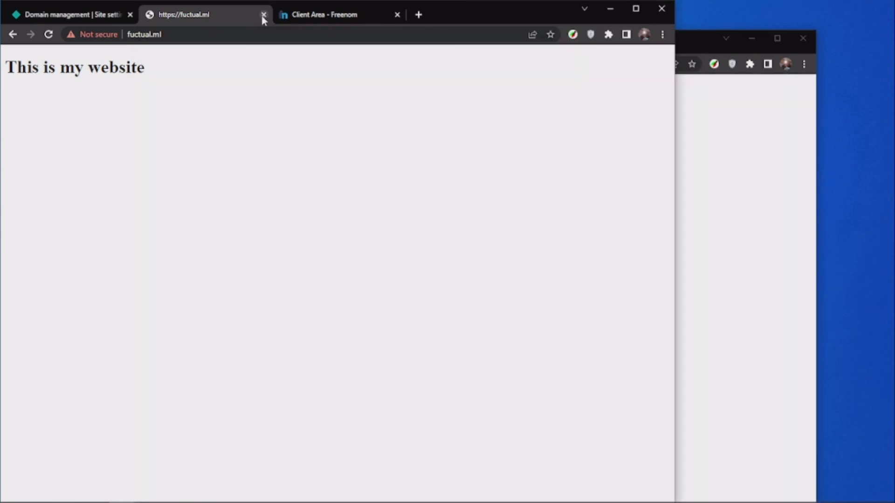
pyautogui.click(263, 14)
pyautogui.hotkey('ctrl', 't')
pyautogui.write('fuctual.ml')
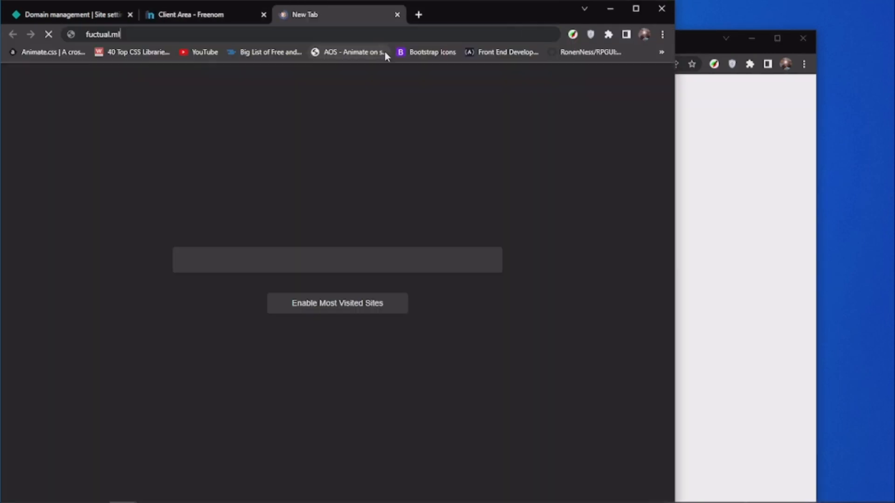
pyautogui.press('Return')
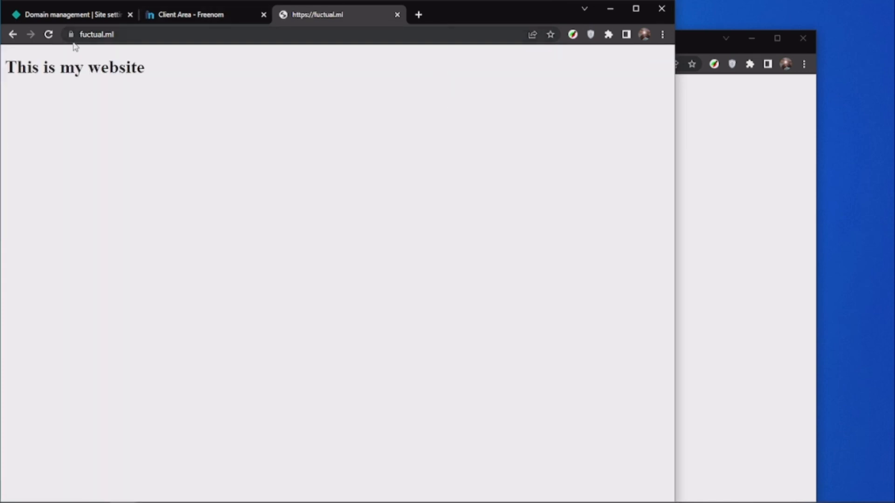
pyautogui.click(69, 35)
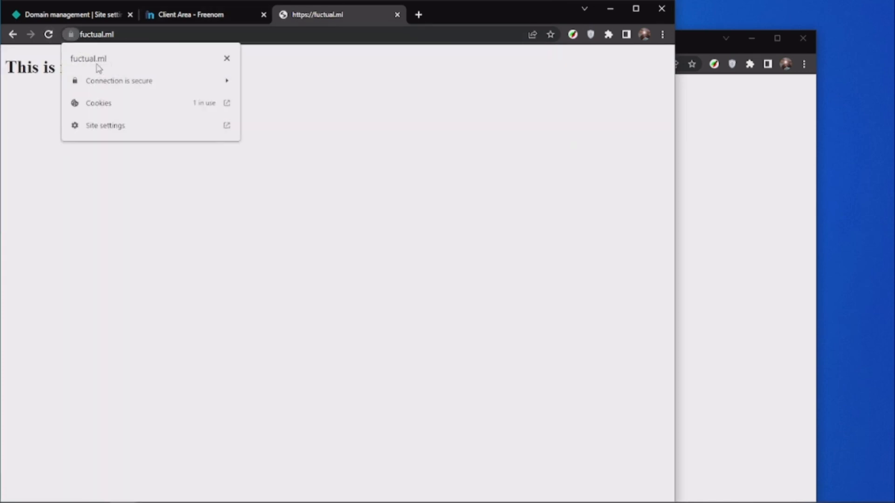
pyautogui.click(427, 92)
# Move the fresh fuctual.ml tab out of the original window, close the website tabs, and return to Netlify's certificate details.
pyautogui.moveTo(404, 14); pyautogui.dragTo(387, 46)
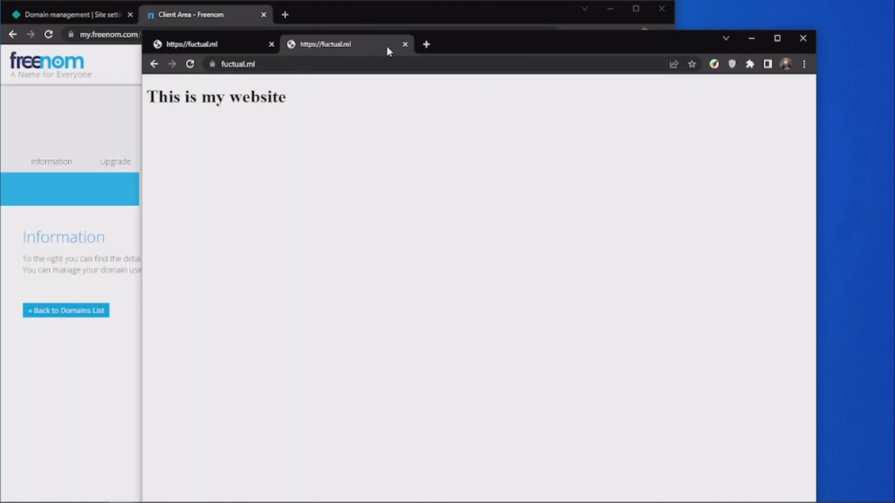
pyautogui.click(406, 44)
pyautogui.click(272, 45)
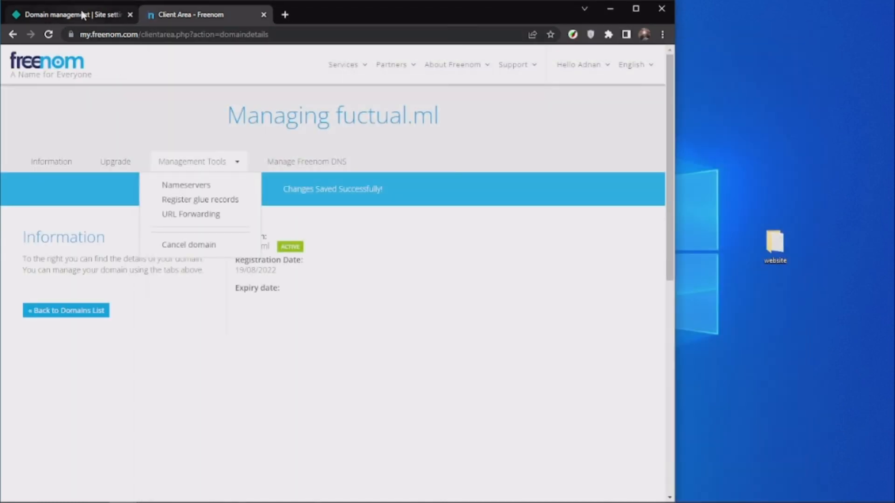
pyautogui.click(121, 18)
pyautogui.click(144, 21)
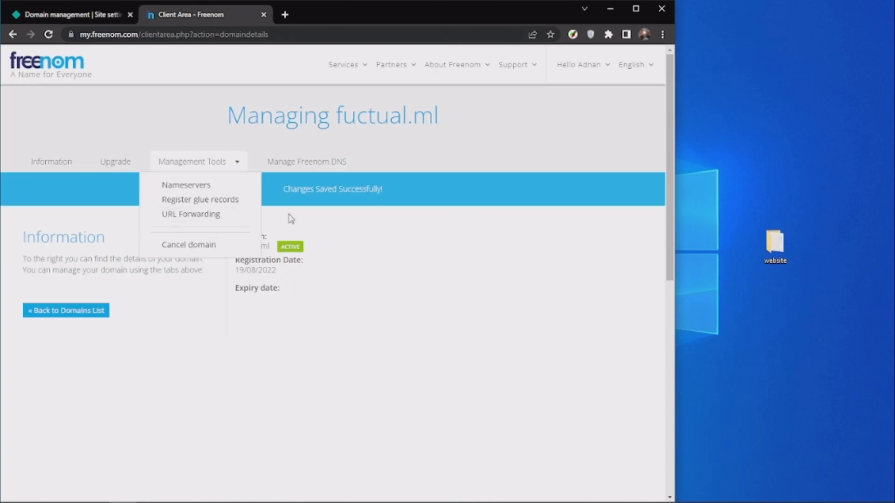
pyautogui.click(54, 14)
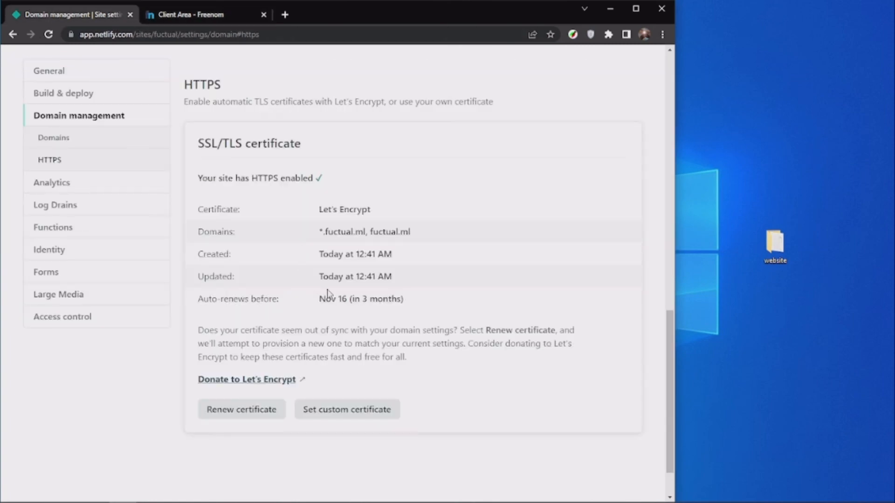